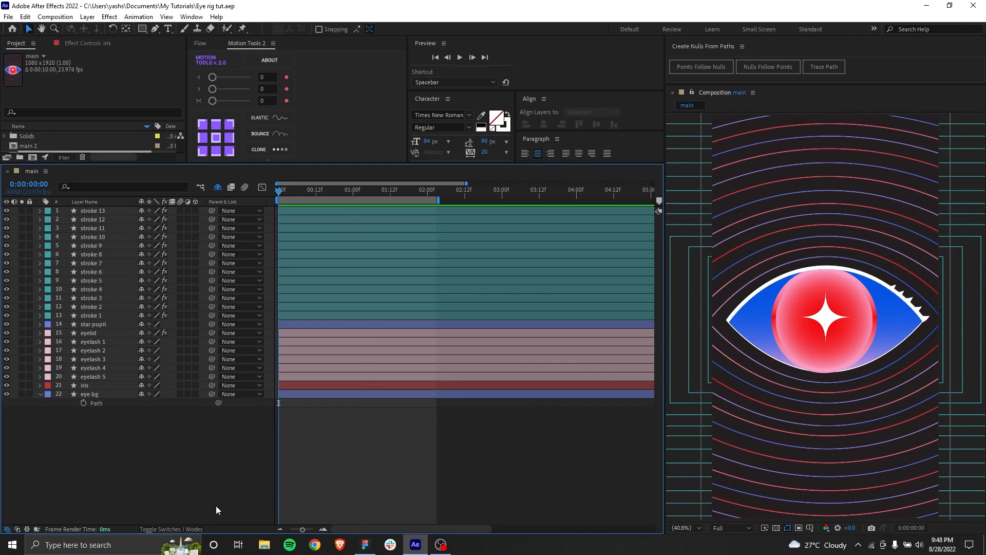
# Solo the stroke 1 through stroke 13 layers to view only the stroke artwork.
pyautogui.hotkey('ctrl', 'a')
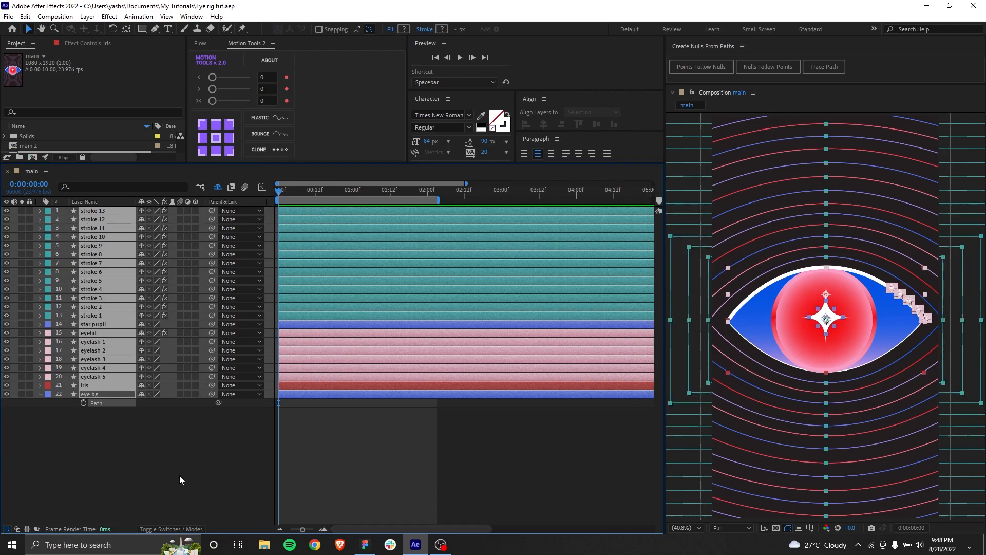
pyautogui.click(180, 476)
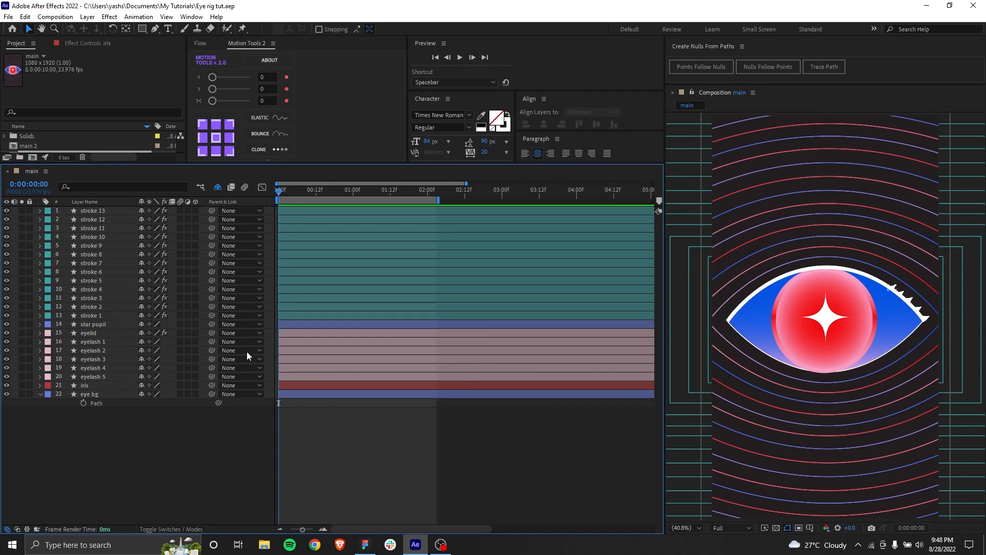
pyautogui.click(93, 315)
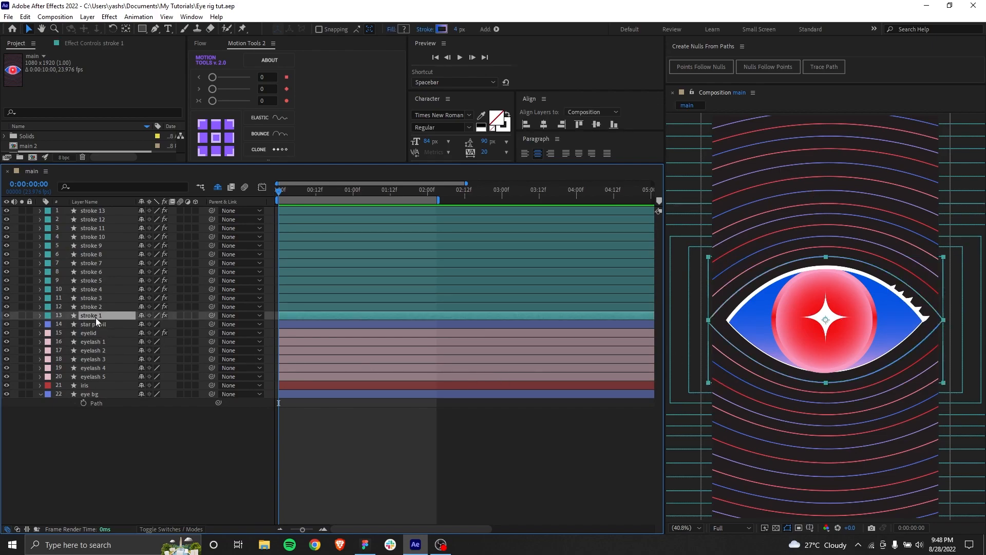
pyautogui.keyDown('shift'); pyautogui.click(103, 211); pyautogui.keyUp('shift')
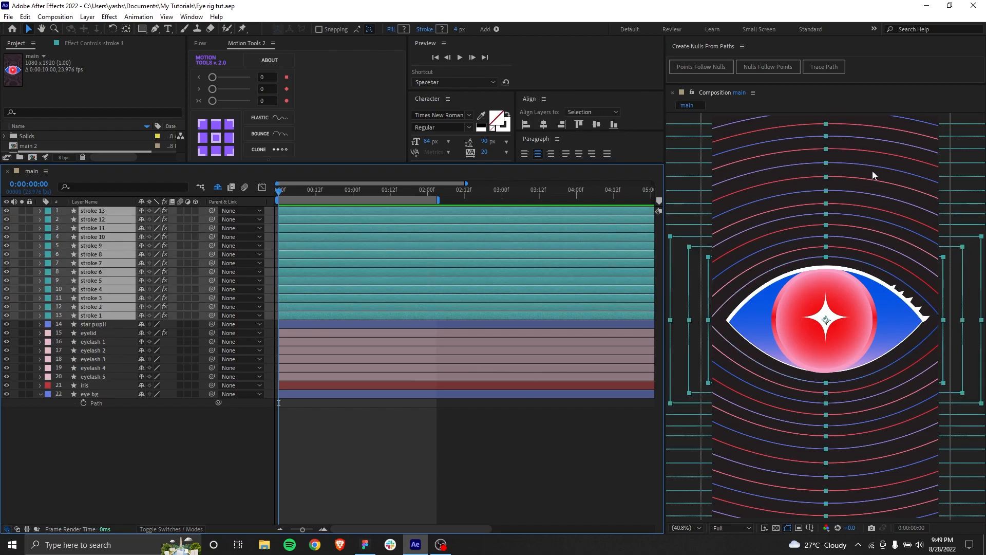
pyautogui.click(21, 210)
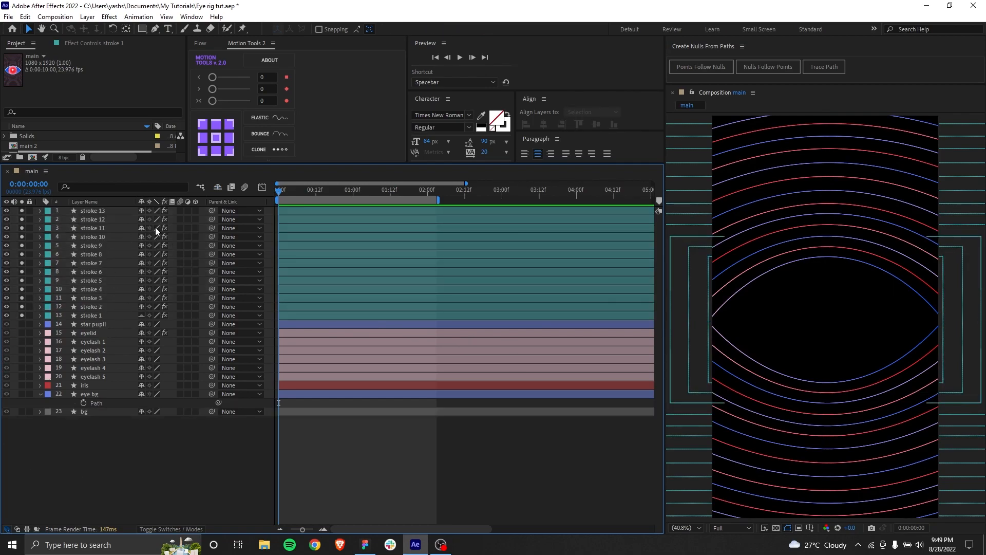
# Mark all thirteen stroke layers and the bg layer as shy, and hide shy layers in the timeline.
pyautogui.moveTo(141, 212); pyautogui.dragTo(140, 229)
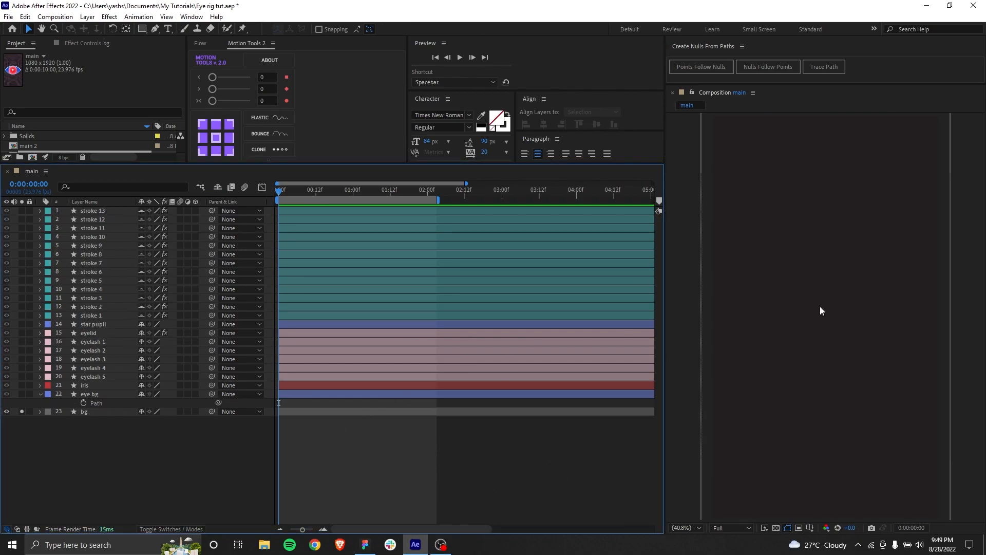
pyautogui.click(142, 411)
pyautogui.click(218, 187)
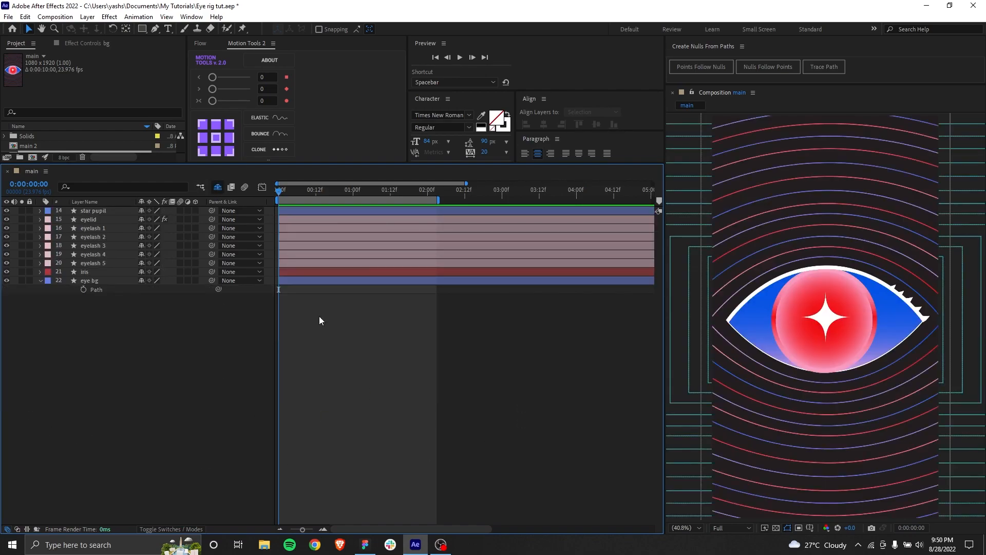
# View the star pupil layer on its own by soloing it, and restore the full composition.
pyautogui.moveTo(115, 390); pyautogui.dragTo(119, 212)
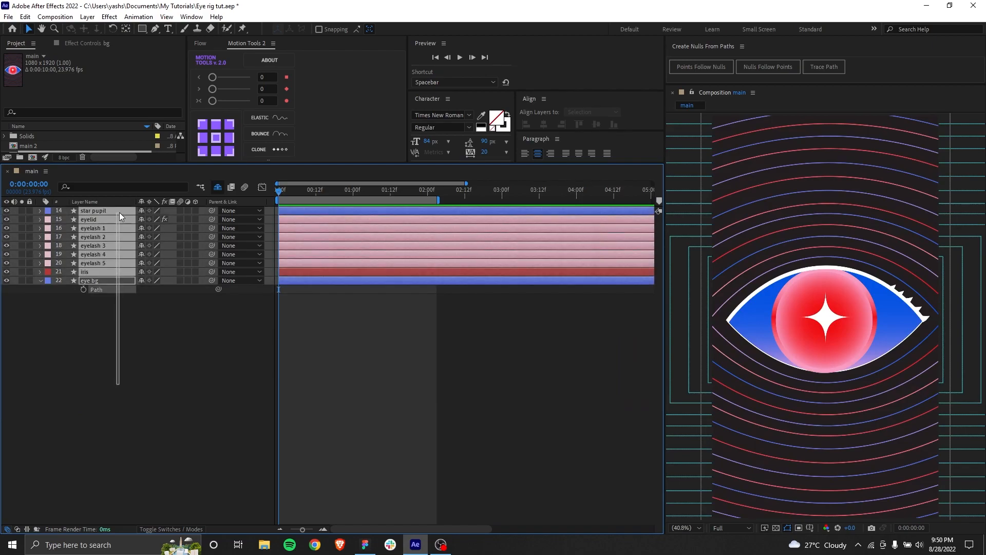
pyautogui.click(109, 211)
pyautogui.click(109, 211)
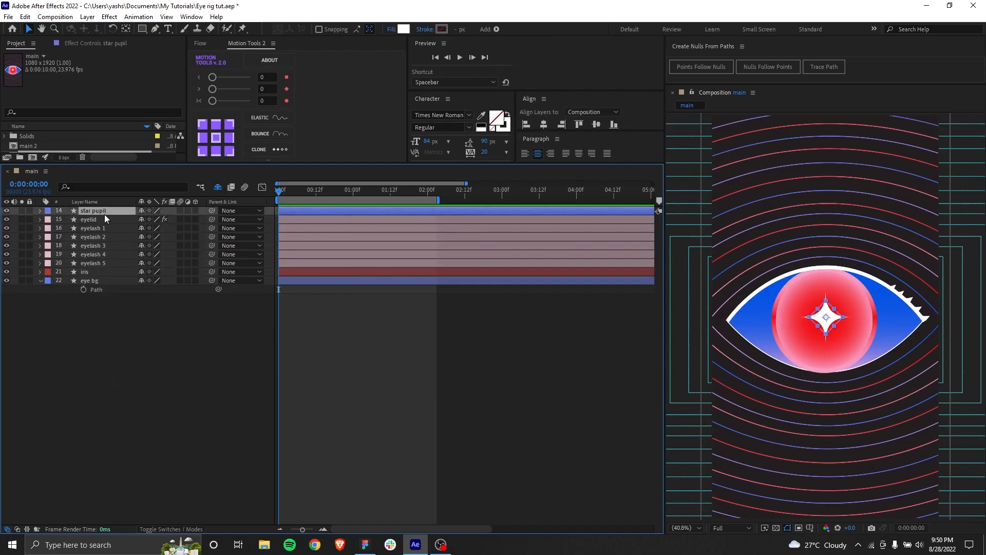
pyautogui.click(23, 211)
pyautogui.click(555, 414)
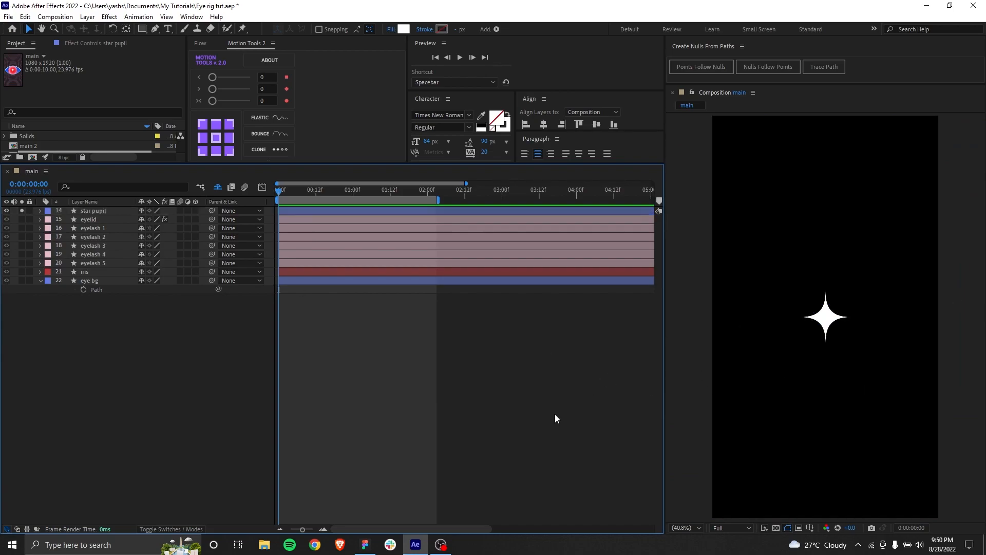
pyautogui.click(88, 220)
pyautogui.click(21, 211)
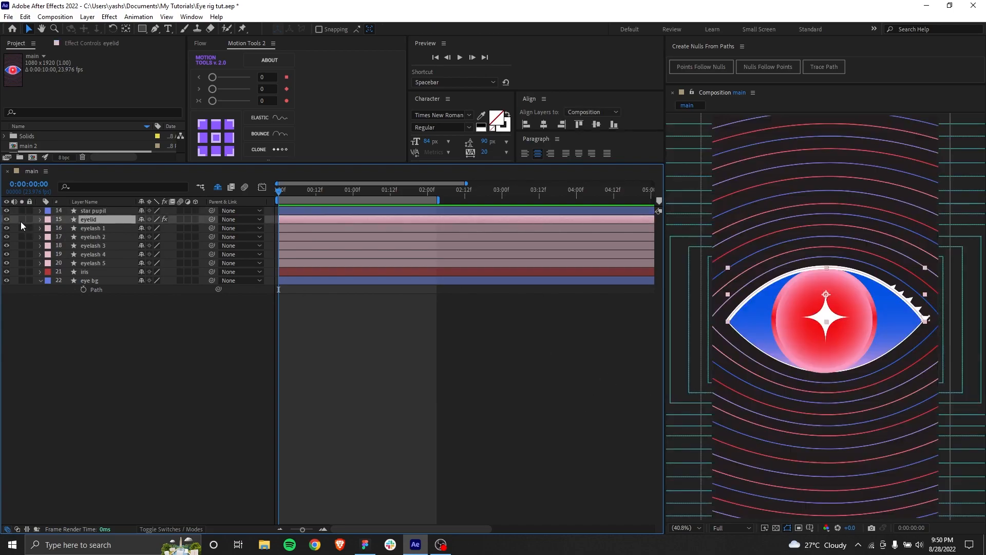
# Solo the eyelid layer, add eyelash 1 through eyelash 5 to the solo view, and turn their soloing off.
pyautogui.click(22, 220)
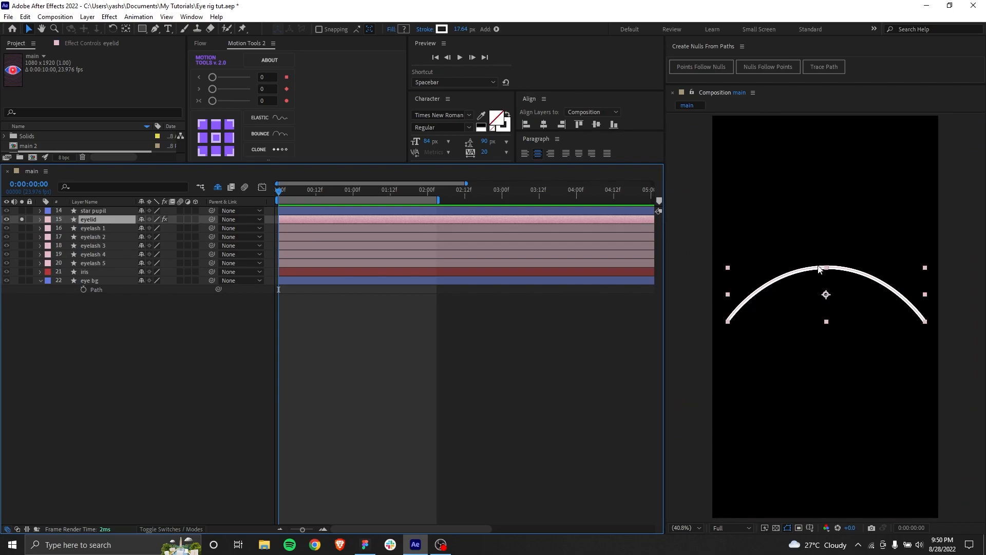
pyautogui.click(21, 227)
pyautogui.click(456, 366)
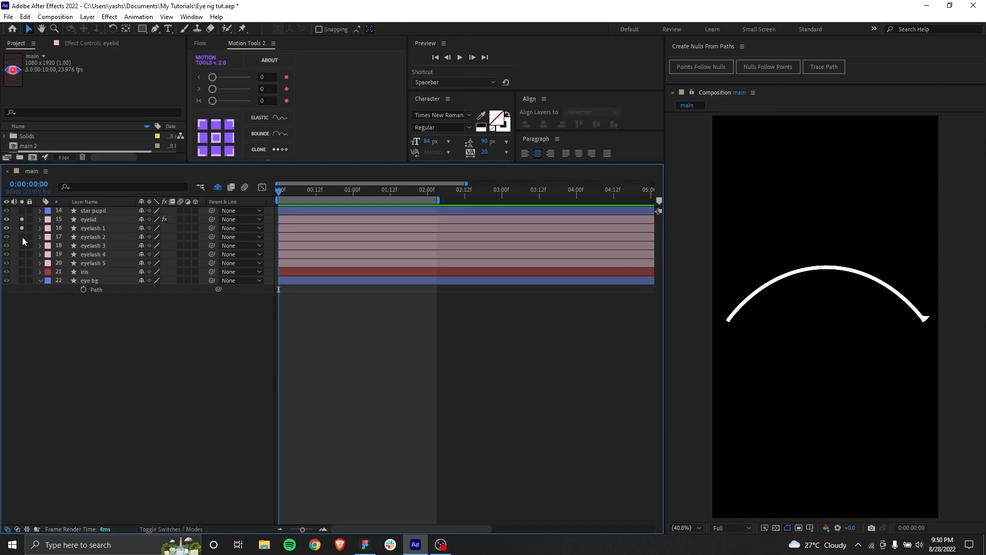
pyautogui.moveTo(22, 237); pyautogui.dragTo(34, 270)
pyautogui.click(112, 264)
pyautogui.click(450, 372)
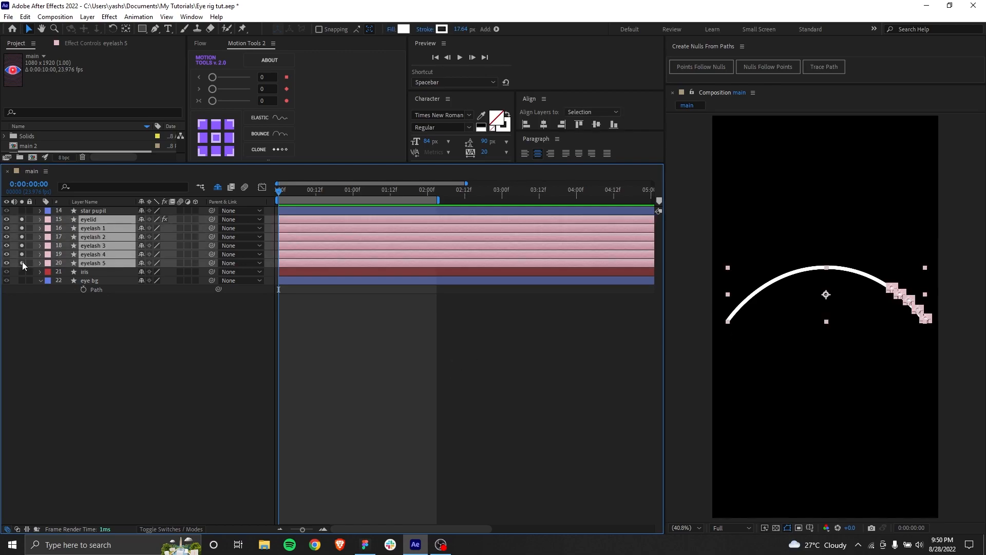
pyautogui.click(23, 263)
pyautogui.click(71, 377)
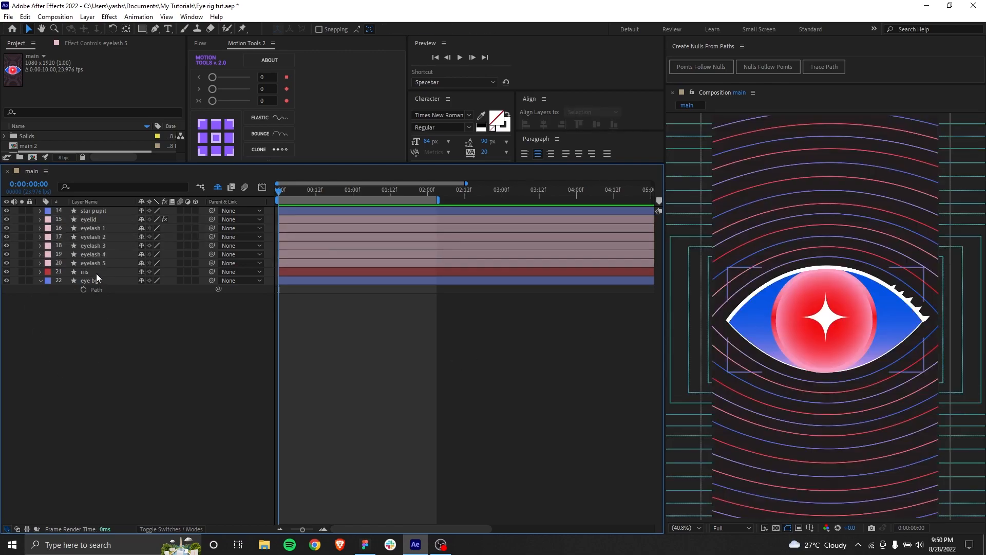
# View the iris layer and the eye bg layer separately by soloing each one, and restore the full artwork.
pyautogui.click(97, 273)
pyautogui.click(21, 272)
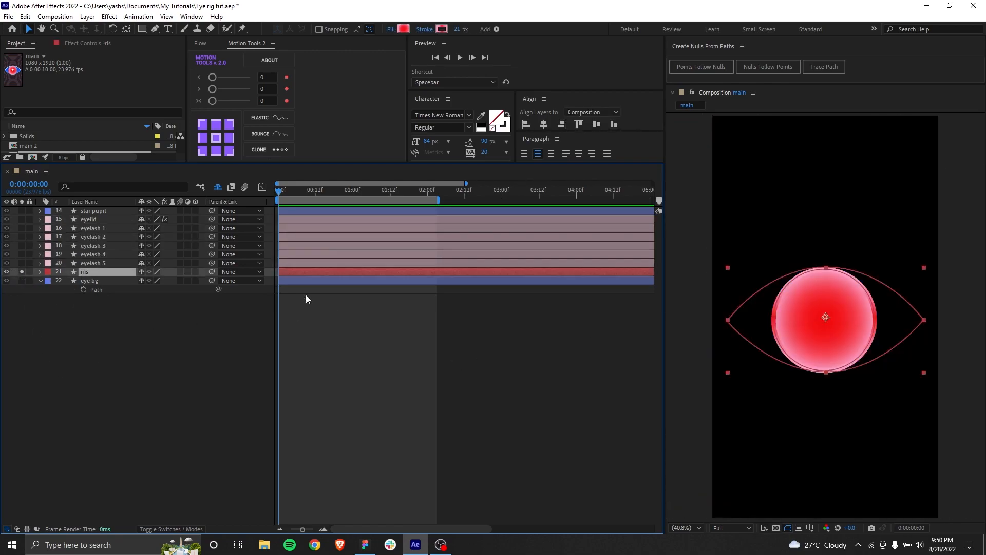
pyautogui.click(440, 398)
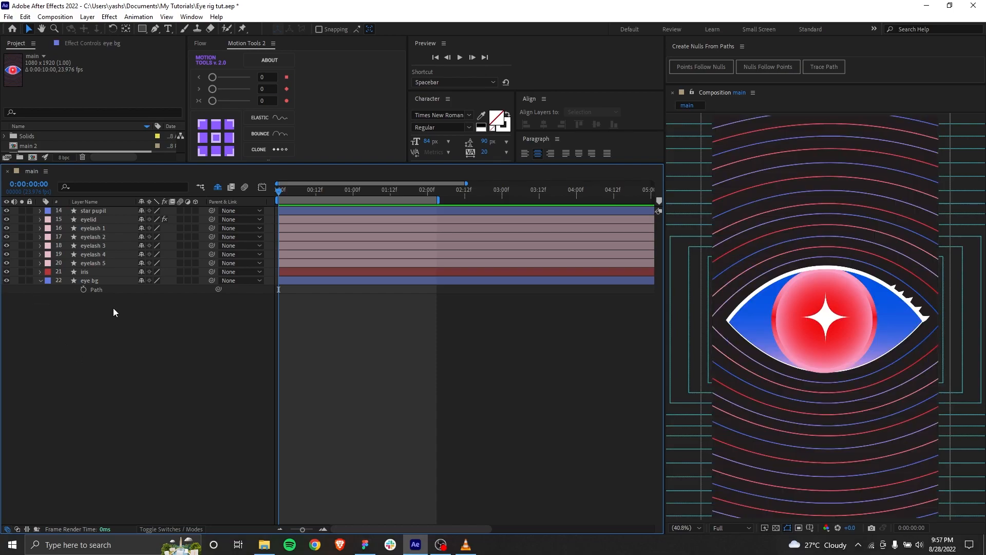
pyautogui.click(21, 281)
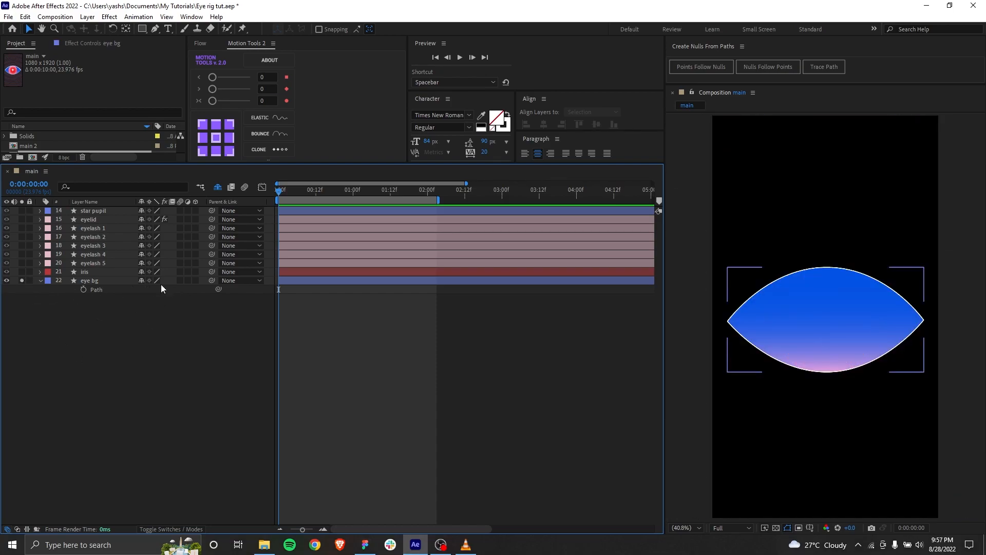
pyautogui.click(22, 281)
pyautogui.click(21, 281)
pyautogui.click(21, 281)
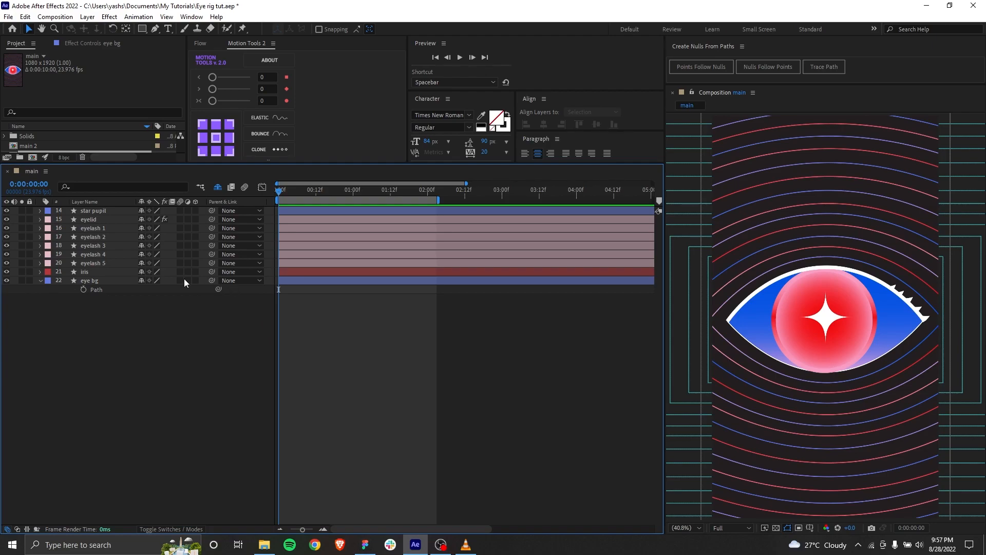
# Solo the eyelid layer together with eyelash 1 through eyelash 5, and save the project.
pyautogui.click(116, 261)
pyautogui.keyDown('shift'); pyautogui.click(100, 219); pyautogui.keyUp('shift')
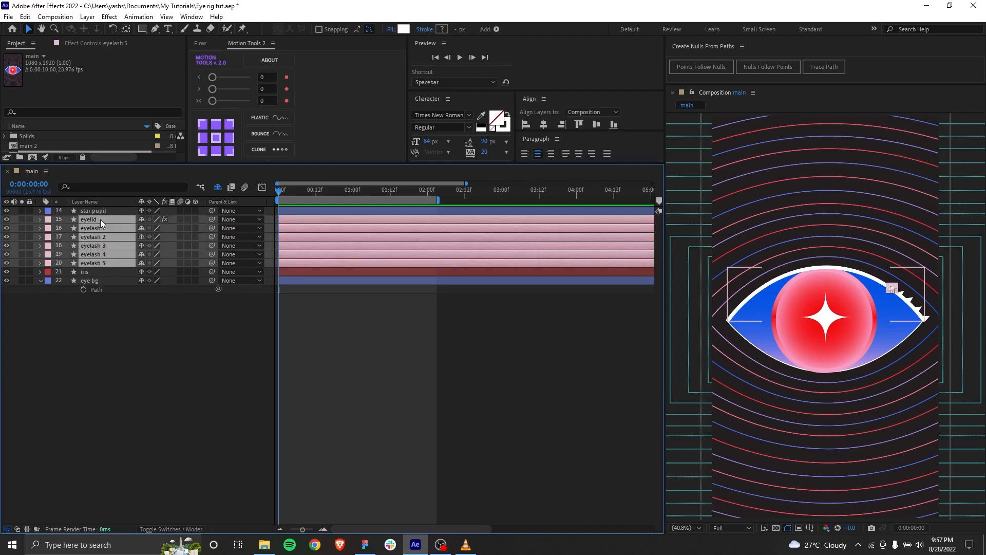
pyautogui.click(21, 219)
pyautogui.click(120, 344)
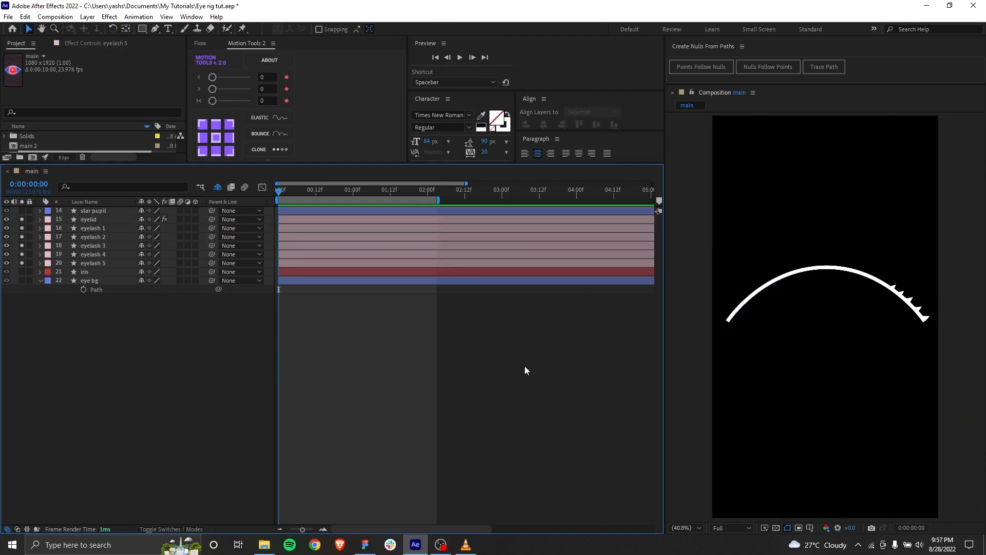
pyautogui.hotkey('ctrl', 's')
# Expand the eyelid layer's contents through Group 1 and Path 1, and show only its Path property.
pyautogui.click(106, 220)
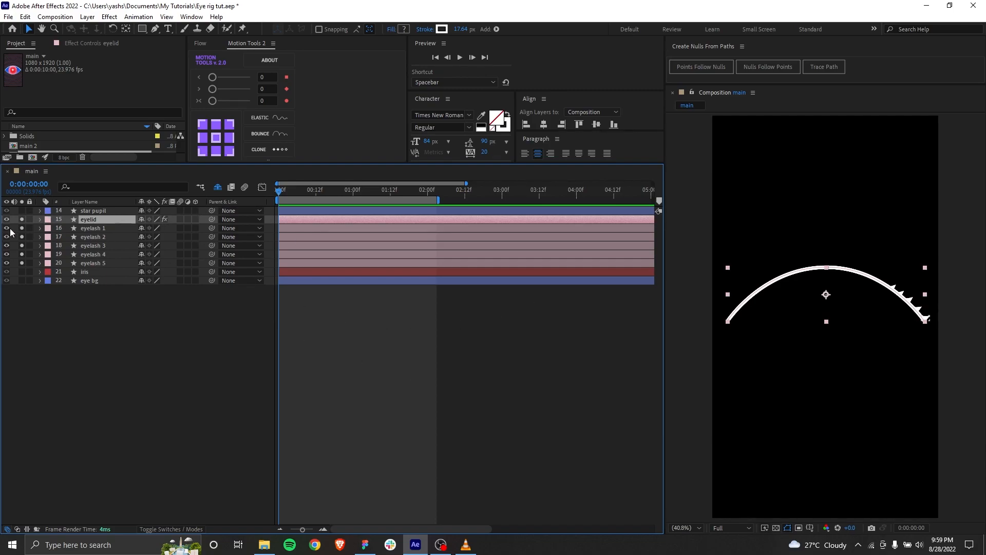
pyautogui.click(39, 219)
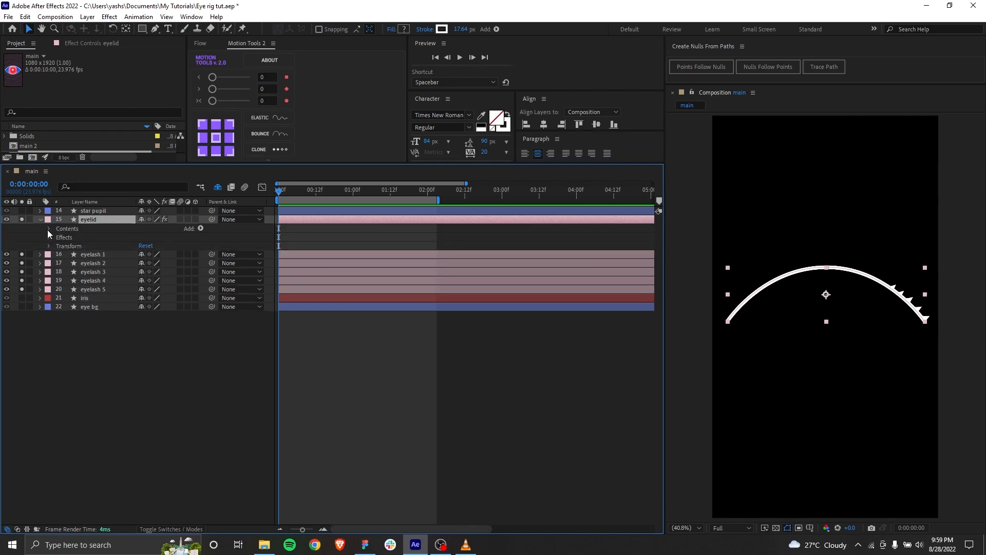
pyautogui.click(49, 229)
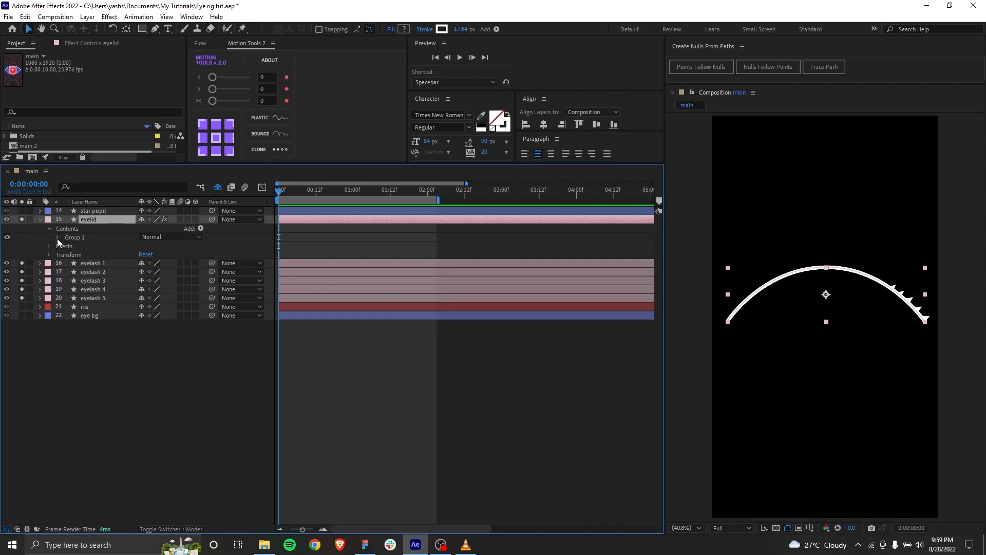
pyautogui.click(58, 237)
pyautogui.click(67, 246)
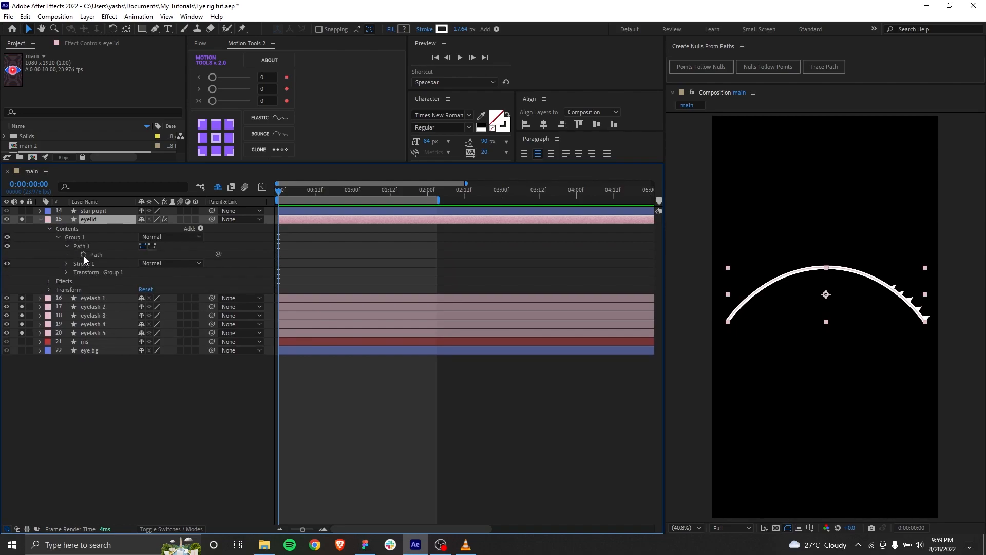
pyautogui.click(84, 255)
pyautogui.press('u')
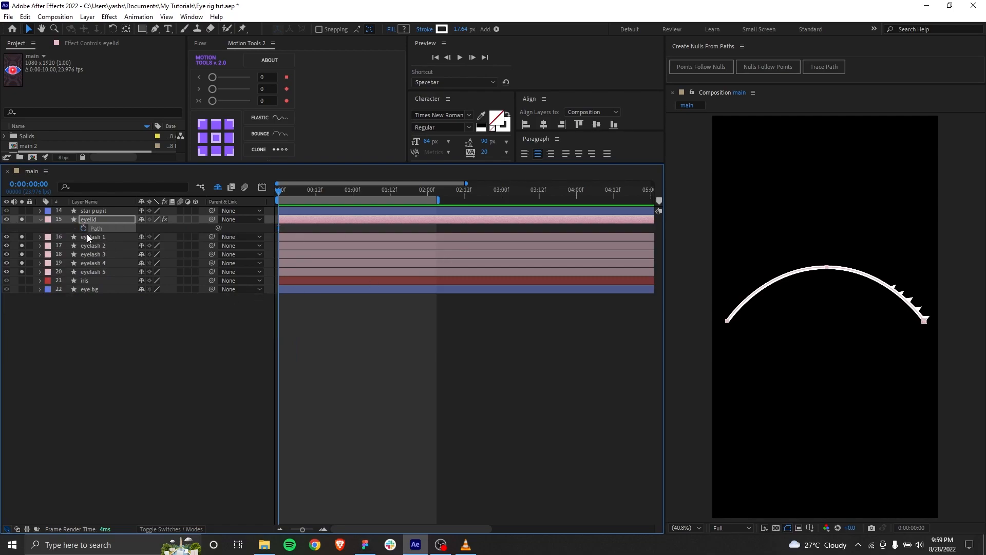
# Show the eyelid layer's modified properties, return to its Path property alone, and collapse the layer.
pyautogui.press('u')
pyautogui.press('u')
pyautogui.press('u')
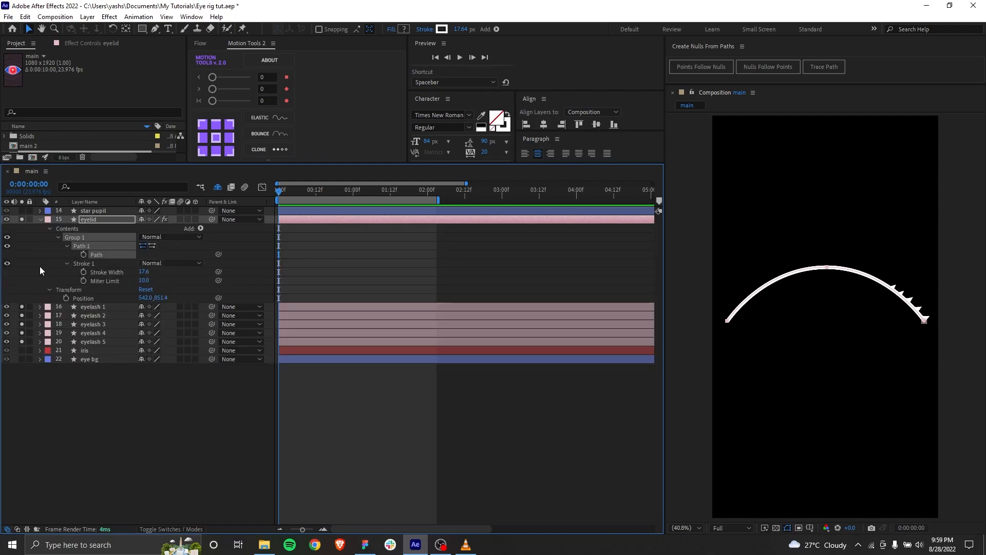
pyautogui.press('u')
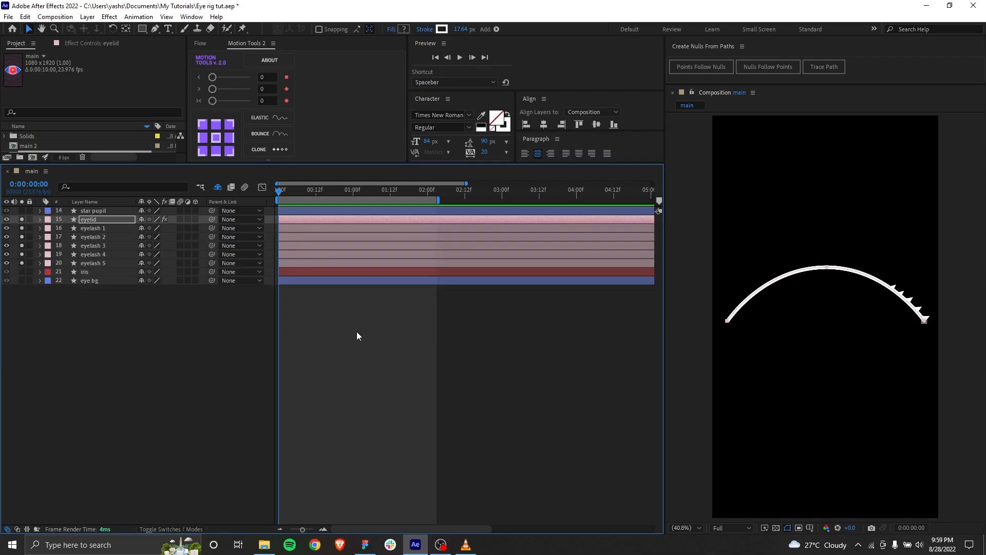
pyautogui.press('u')
pyautogui.click(129, 303)
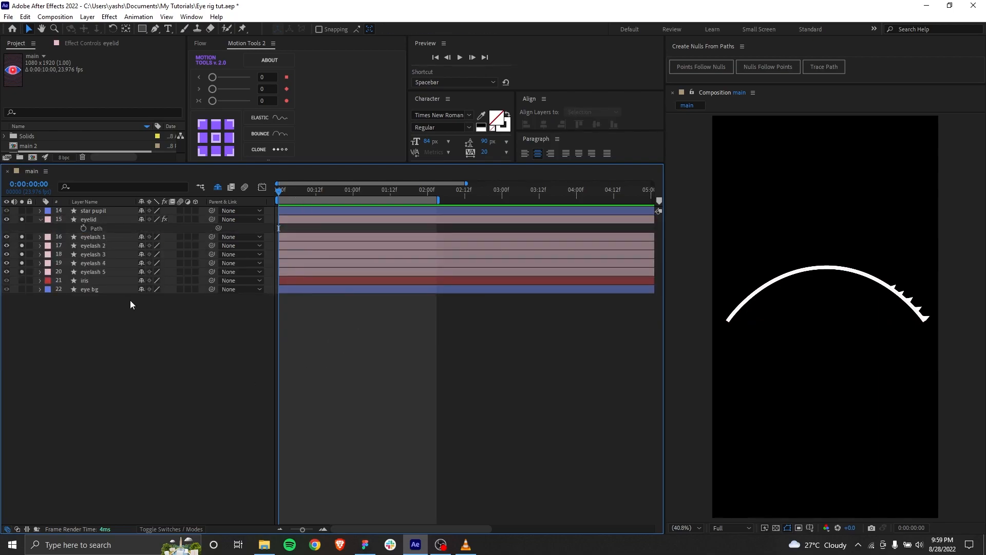
pyautogui.click(107, 229)
pyautogui.press('u')
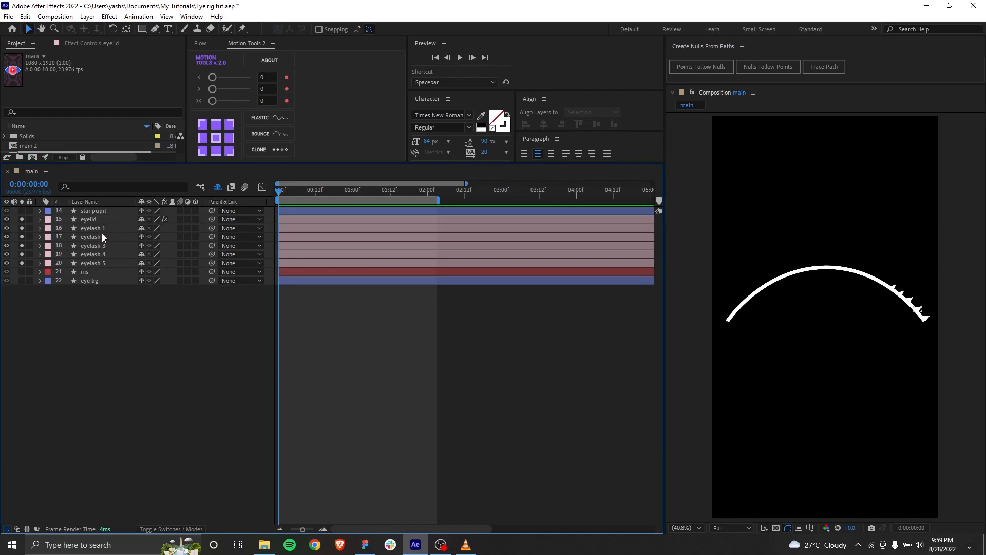
# Reveal the modified properties of the eyelid and eyelash 1 through eyelash 5 layers together, and collapse them.
pyautogui.click(95, 219)
pyautogui.keyDown('shift'); pyautogui.click(100, 255); pyautogui.keyUp('shift')
pyautogui.keyDown('shift'); pyautogui.click(103, 263); pyautogui.keyUp('shift')
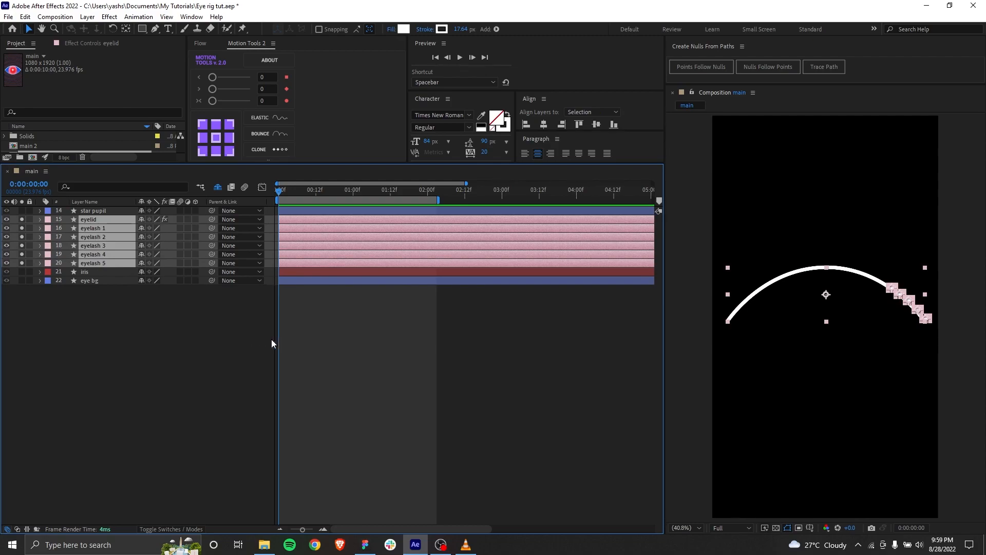
pyautogui.press('u')
pyautogui.press('u')
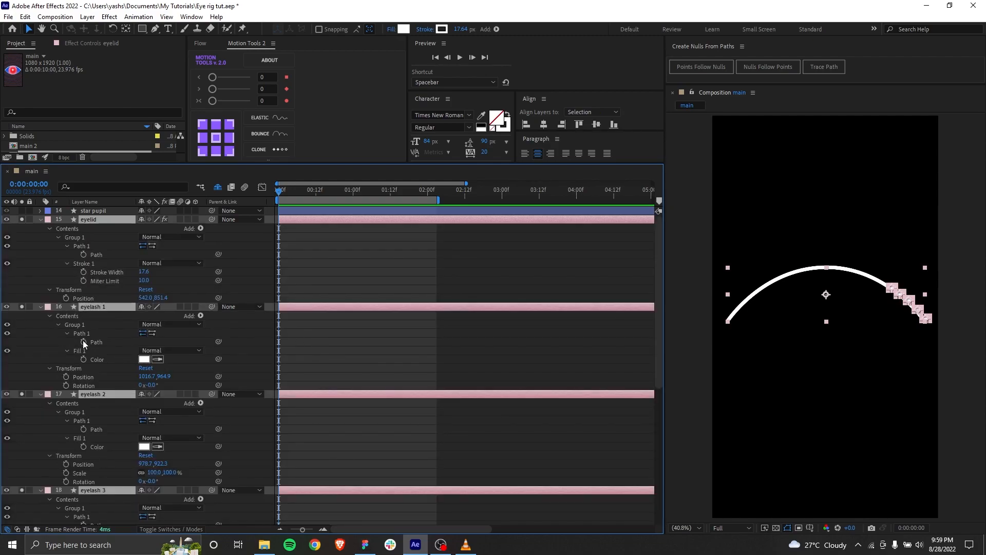
pyautogui.press('u')
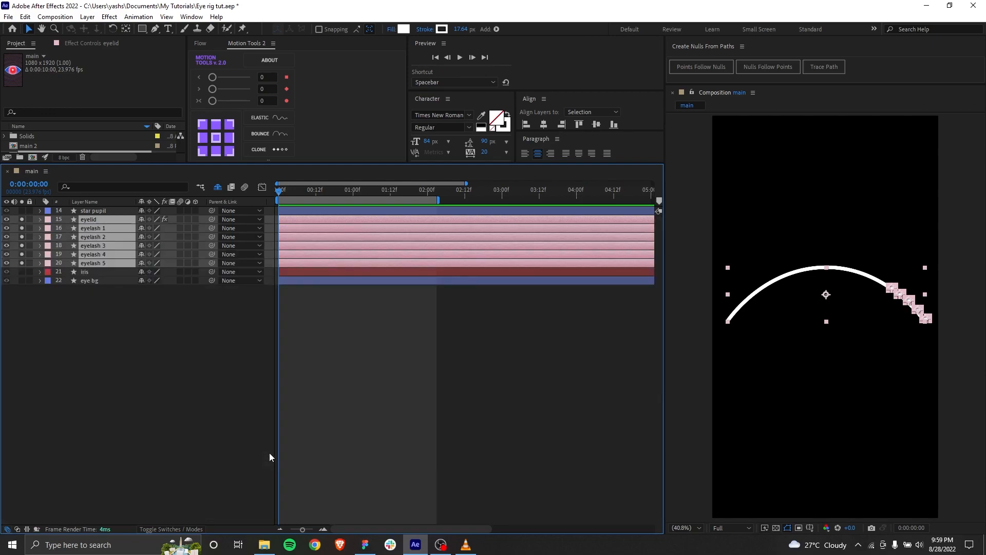
# Search the eyelid layer's properties for "path", clear the filter, and repeat the search with the eyelid layer selected.
pyautogui.click(126, 323)
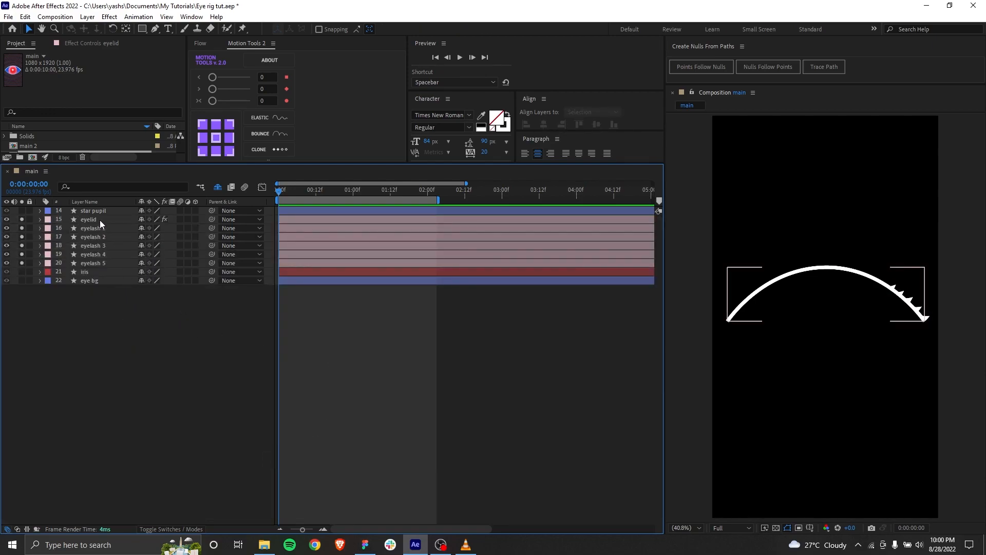
pyautogui.click(100, 218)
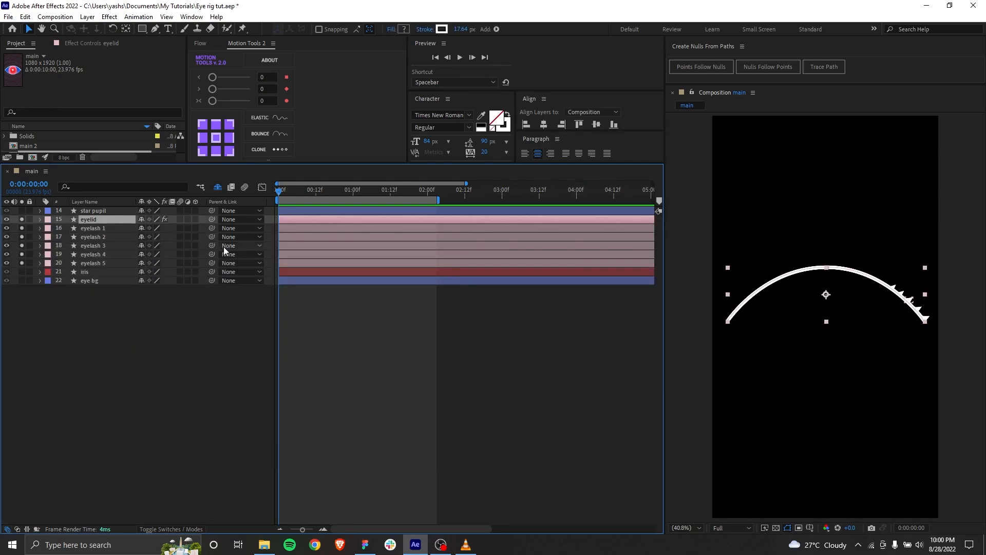
pyautogui.click(109, 184)
pyautogui.write('path')
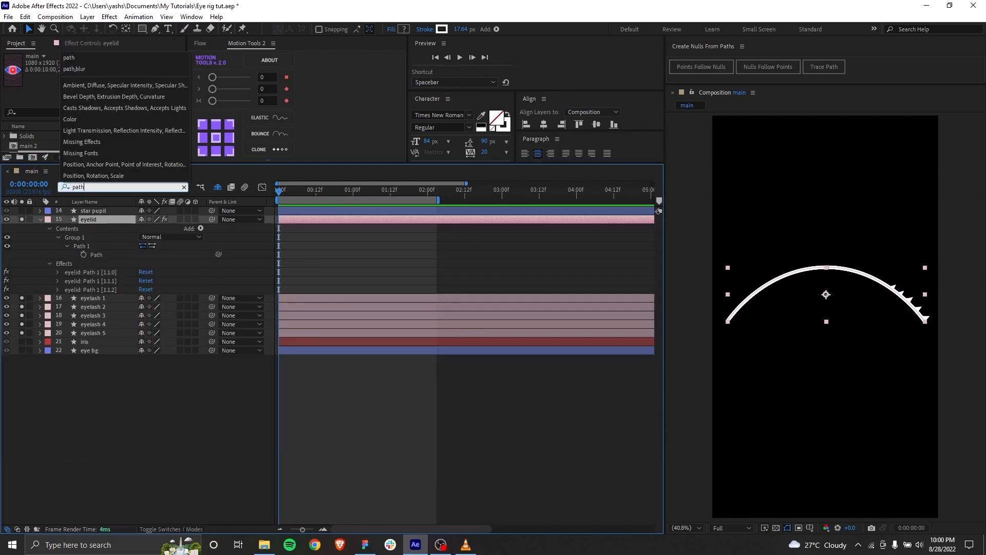
pyautogui.click(54, 243)
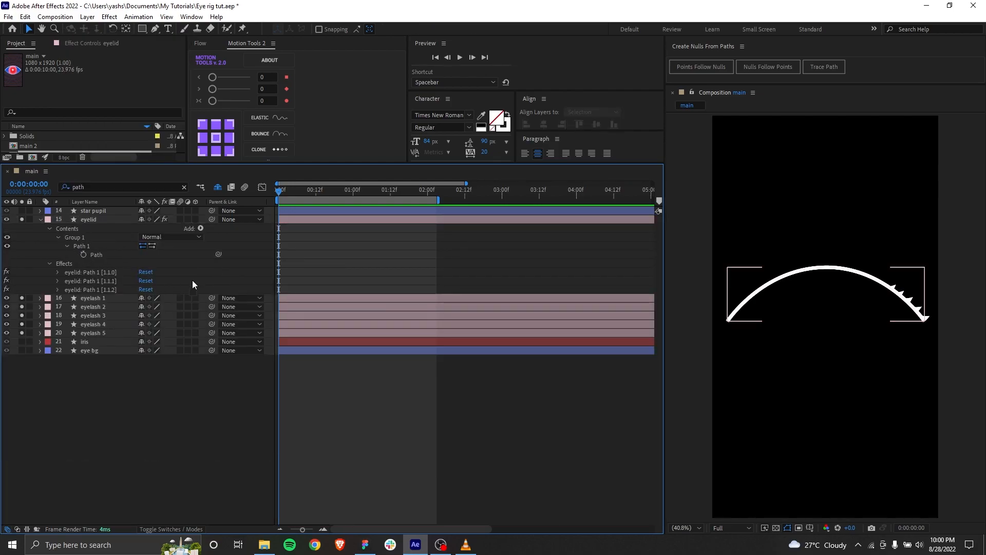
pyautogui.click(184, 187)
pyautogui.click(103, 220)
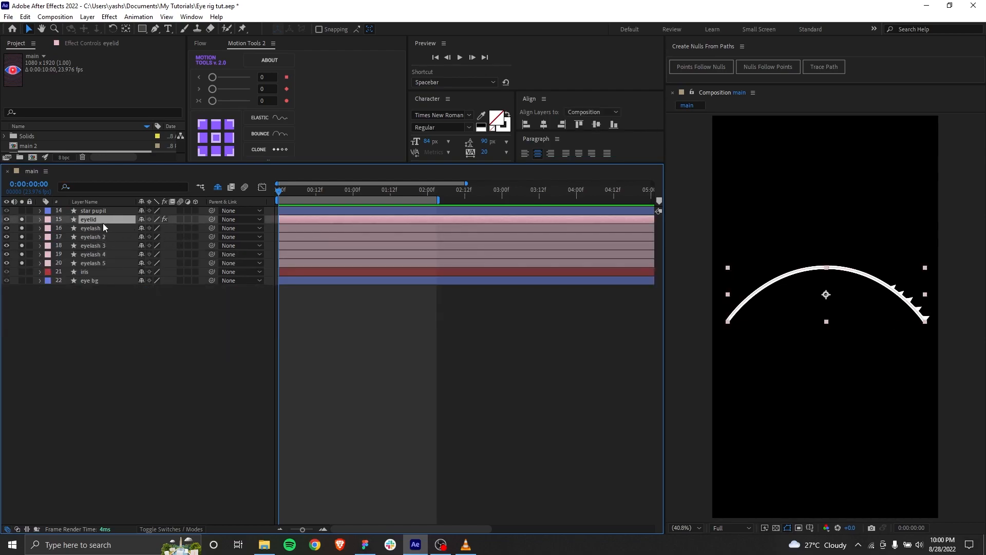
pyautogui.hotkey('ctrl', 'f')
pyautogui.write('path')
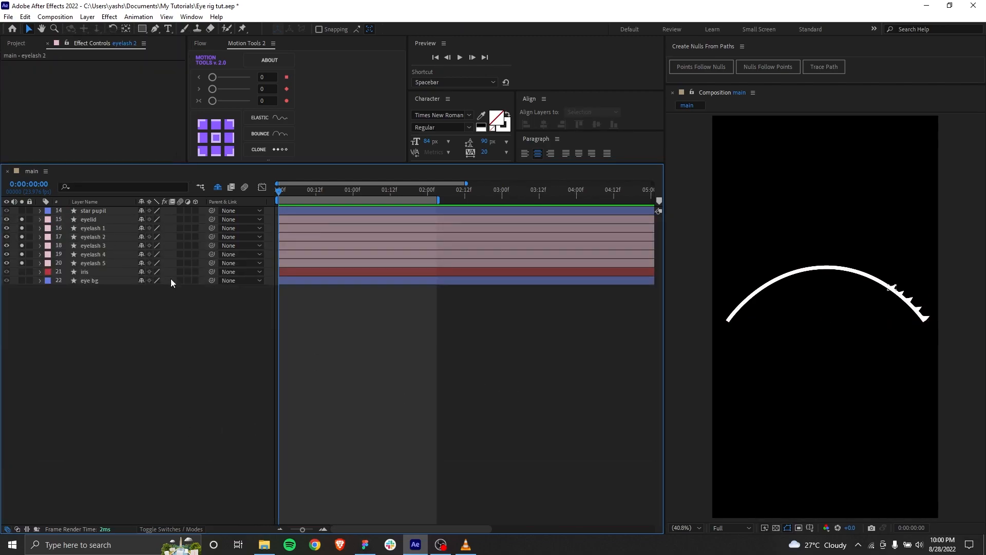
# Enable Path keyframing at 0:00:00:00 on the eyelid and eyelash 1 through eyelash 5 layers, and reveal only their keyframed properties.
pyautogui.click(98, 220)
pyautogui.keyDown('shift'); pyautogui.click(91, 264); pyautogui.keyUp('shift')
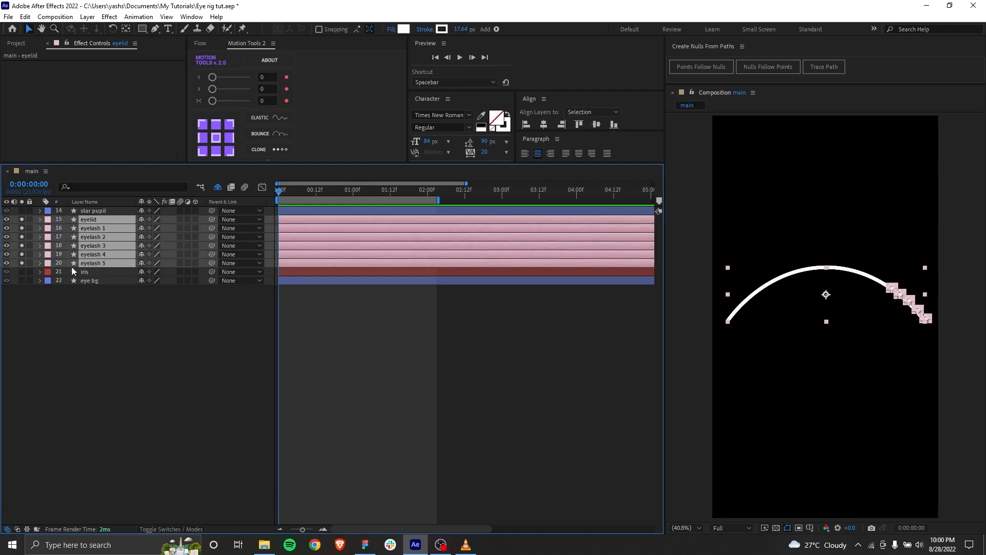
pyautogui.hotkey('ctrl', 'f')
pyautogui.write('path')
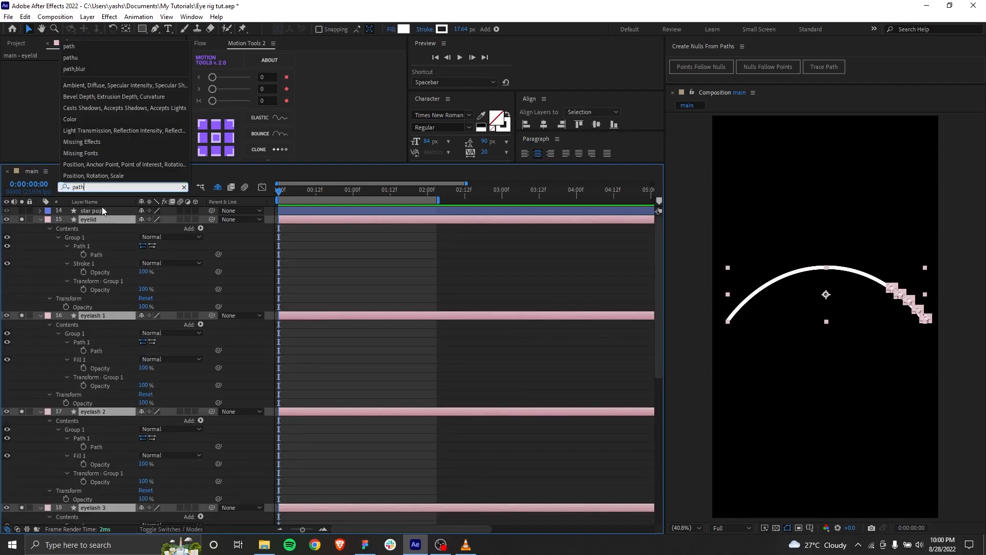
pyautogui.moveTo(74, 312); pyautogui.dragTo(81, 254)
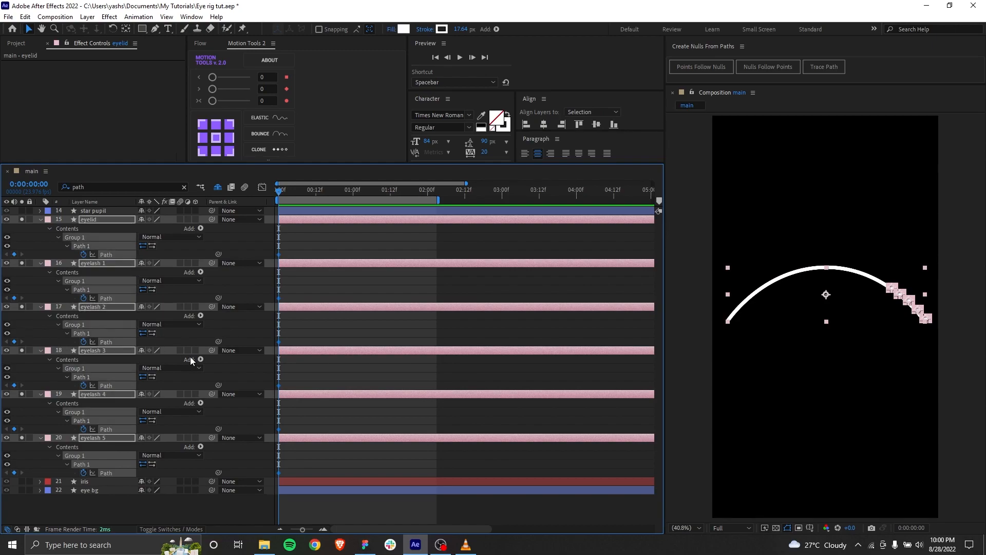
pyautogui.press('u')
pyautogui.click(382, 415)
# Move to 0:00:01:02 and pull the middle point of the eyelid path downward to add a second Path keyframe.
pyautogui.moveTo(286, 191); pyautogui.dragTo(359, 193)
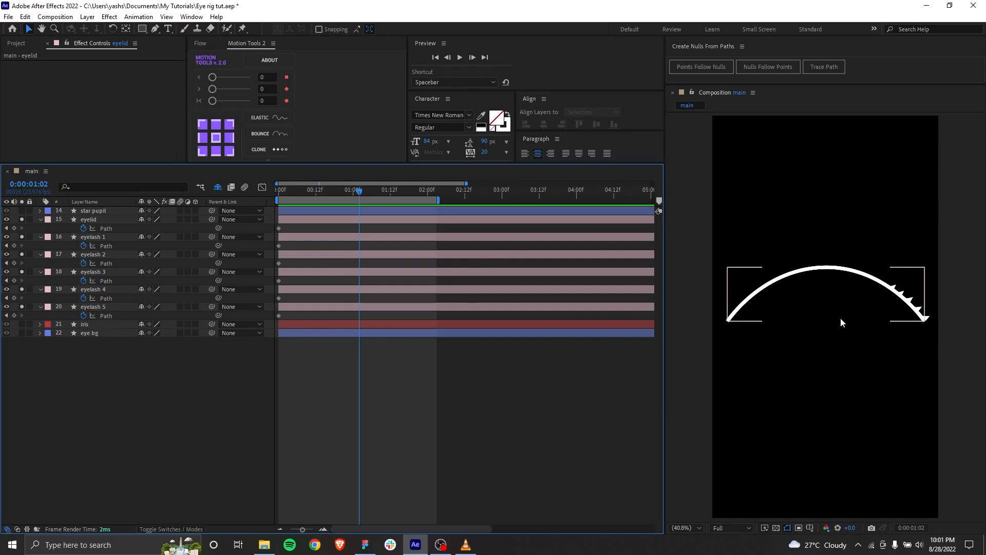
pyautogui.click(279, 228)
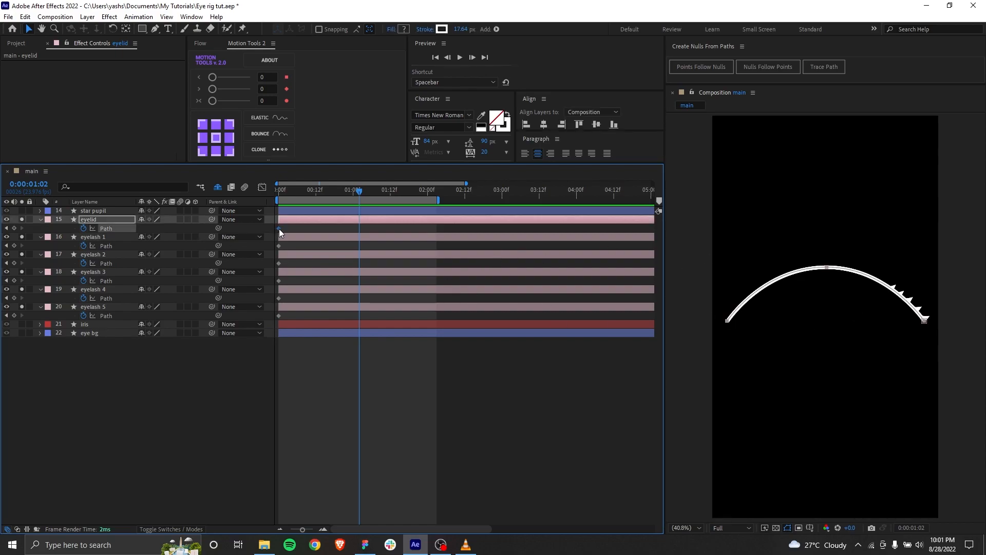
pyautogui.click(313, 372)
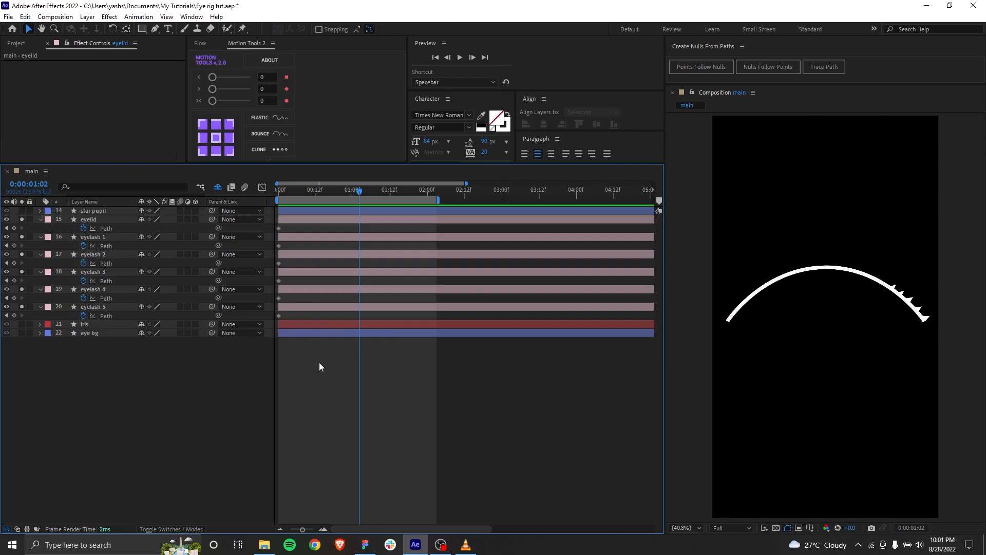
pyautogui.click(279, 228)
pyautogui.moveTo(827, 276); pyautogui.dragTo(836, 372)
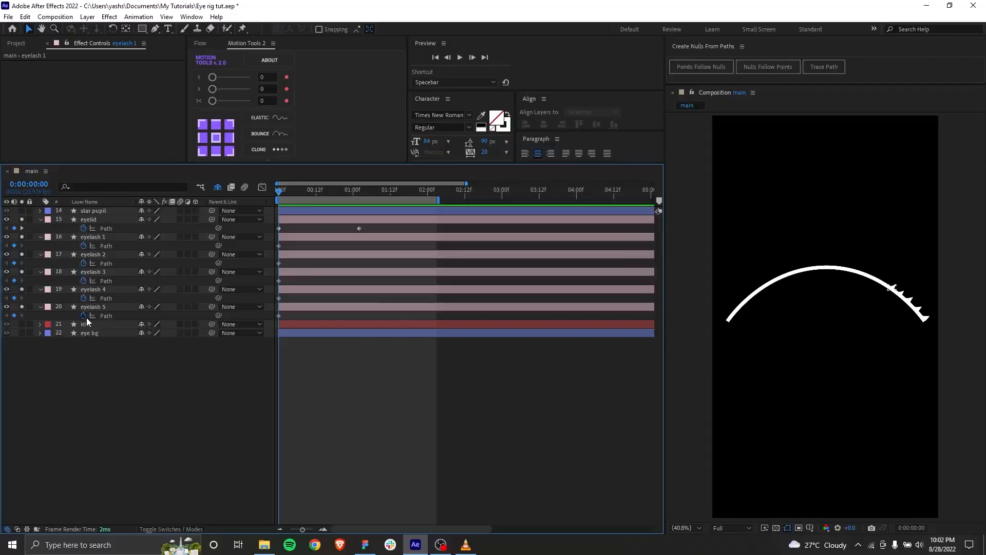
# Remove the Path keyframing from the eyelid and eyelash 1 through eyelash 5 layers, and save the project.
pyautogui.moveTo(85, 316); pyautogui.dragTo(88, 212)
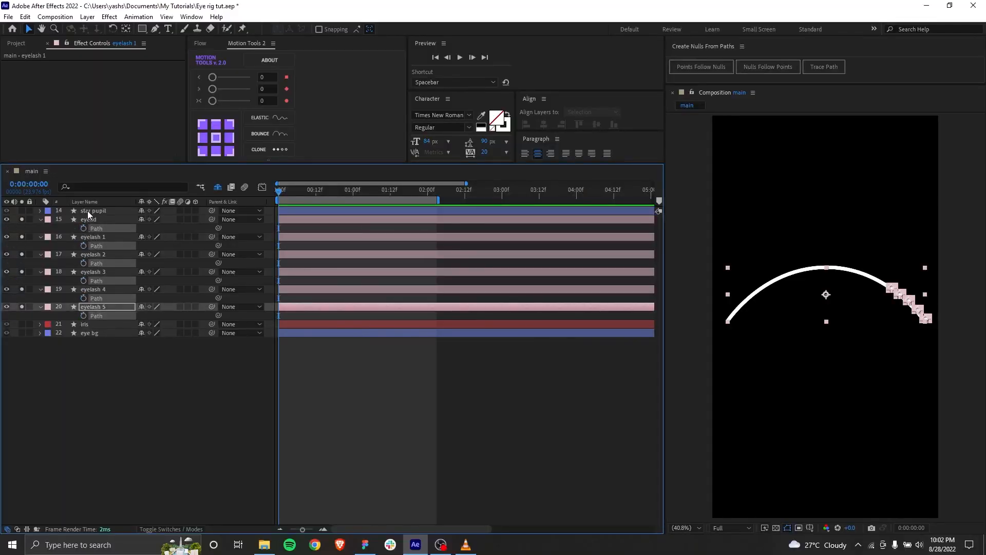
pyautogui.click(125, 400)
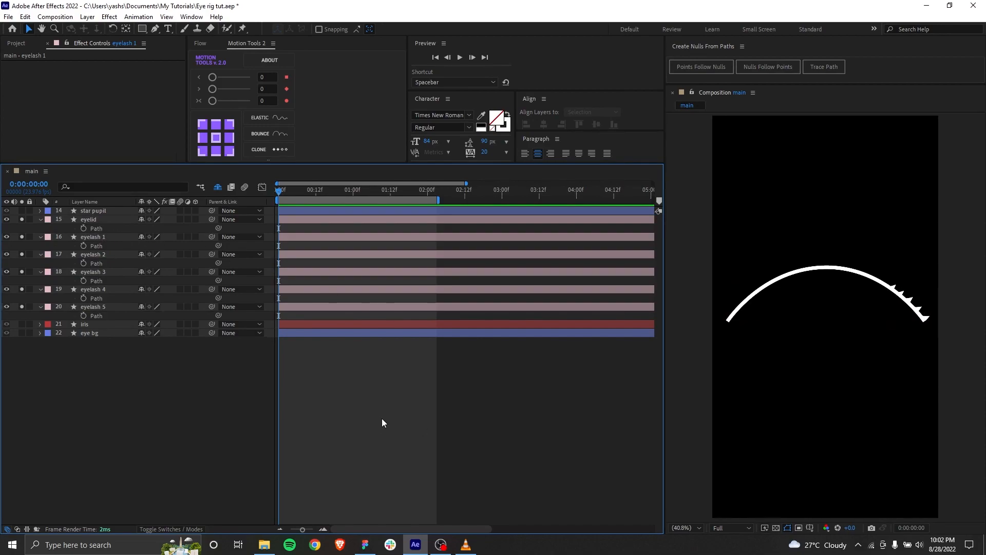
pyautogui.click(102, 228)
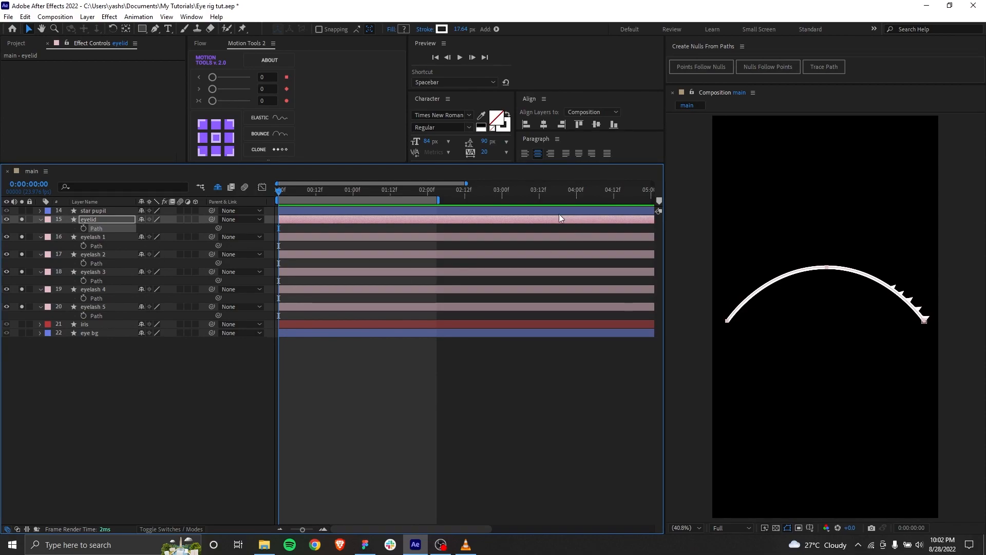
pyautogui.hotkey('ctrl', 's')
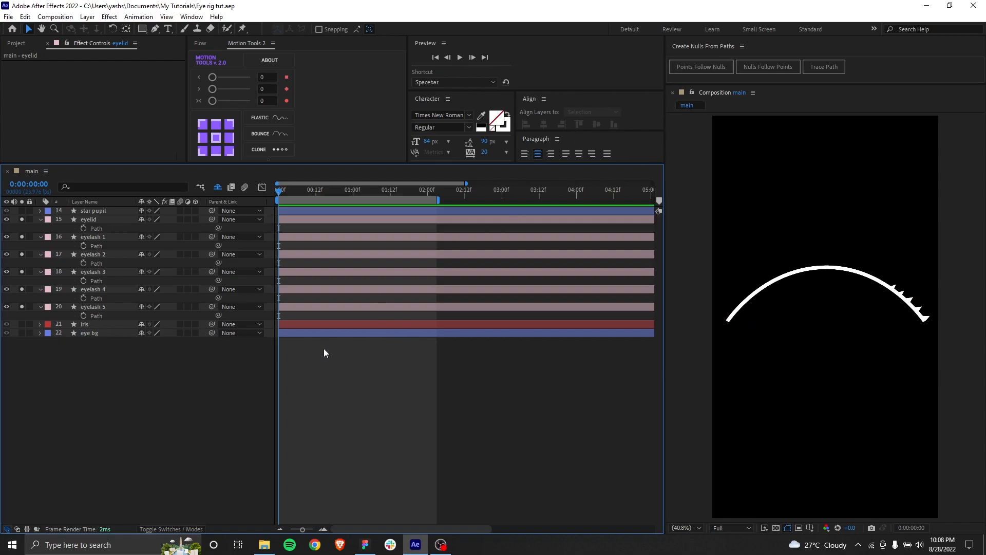
# Close the Create Nulls From Paths script and open it again.
pyautogui.click(192, 16)
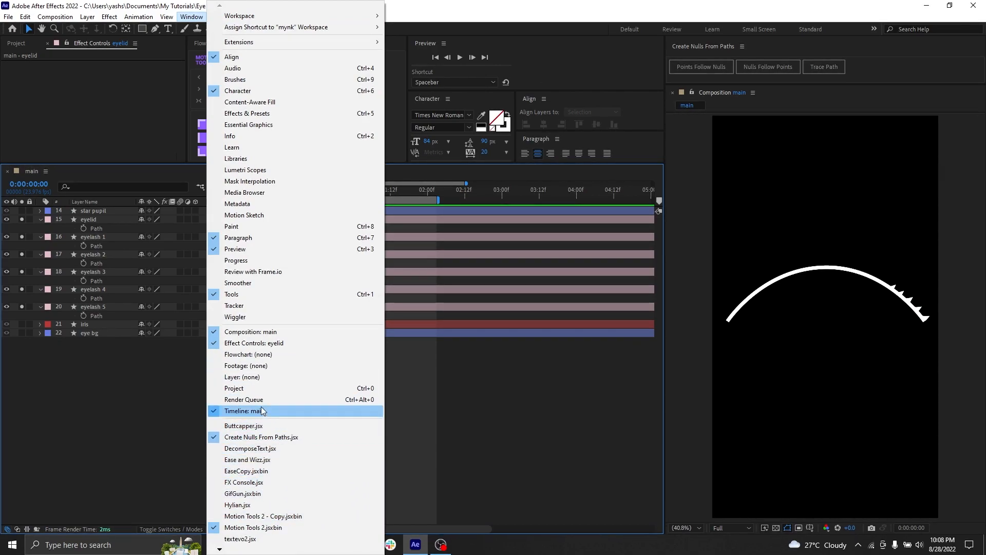
pyautogui.click(278, 443)
pyautogui.click(167, 17)
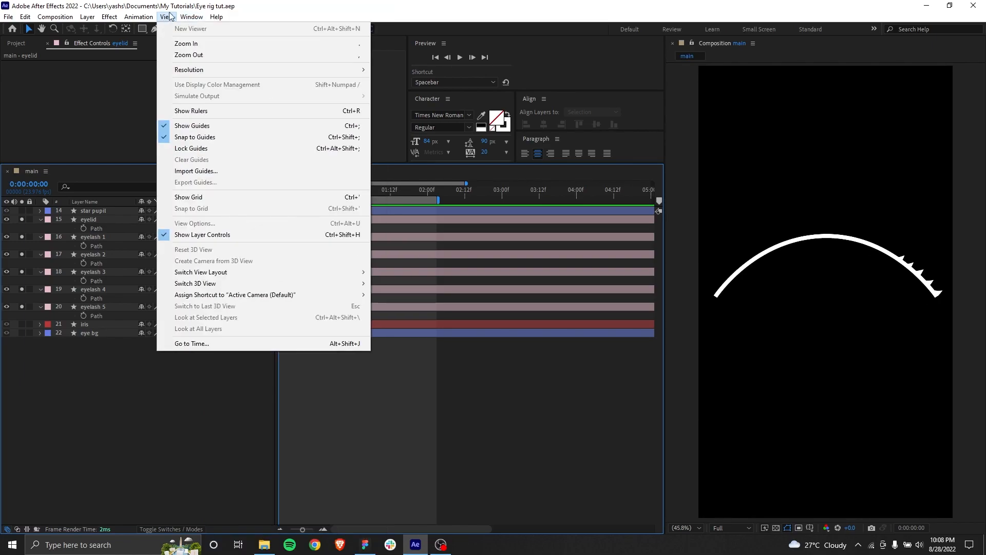
pyautogui.moveTo(190, 16)
pyautogui.click(168, 17)
pyautogui.click(191, 16)
pyautogui.click(266, 437)
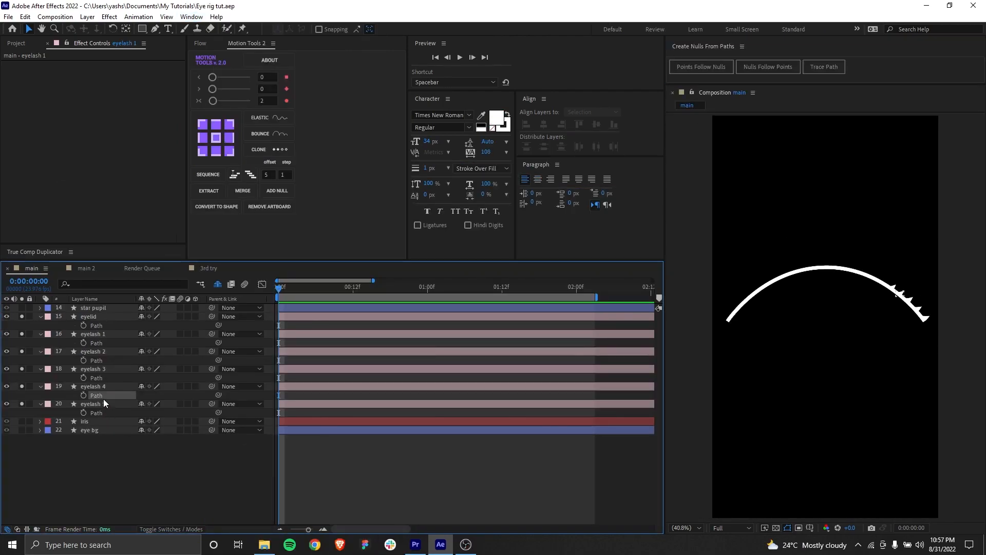
# Create a Trace Path null from the eyelid layer's Path using Create Nulls From Paths.
pyautogui.click(103, 395)
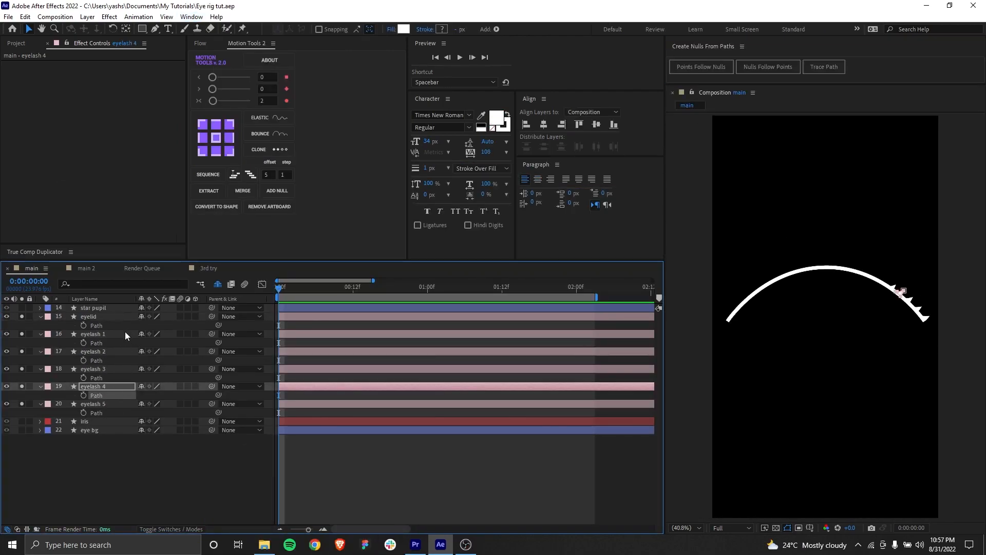
pyautogui.click(103, 316)
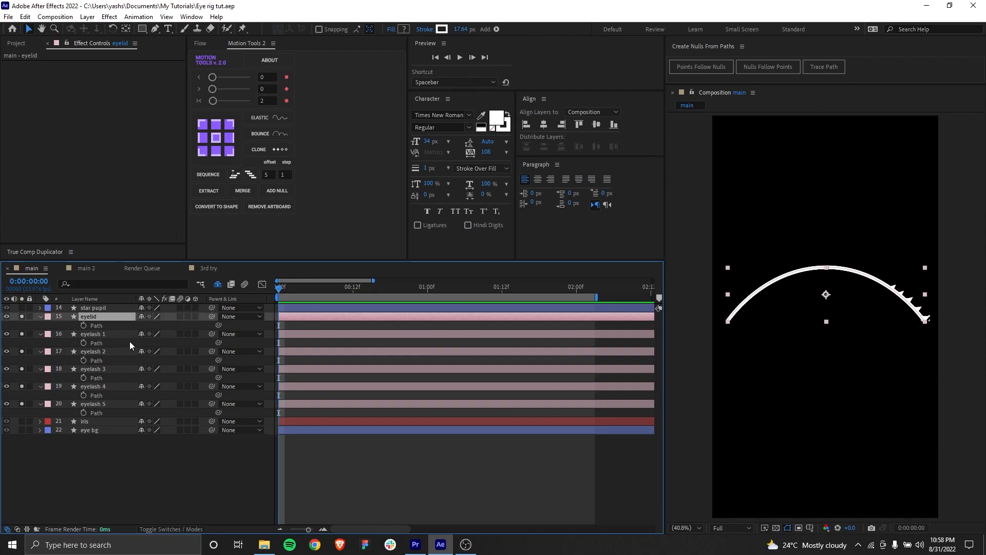
pyautogui.click(102, 326)
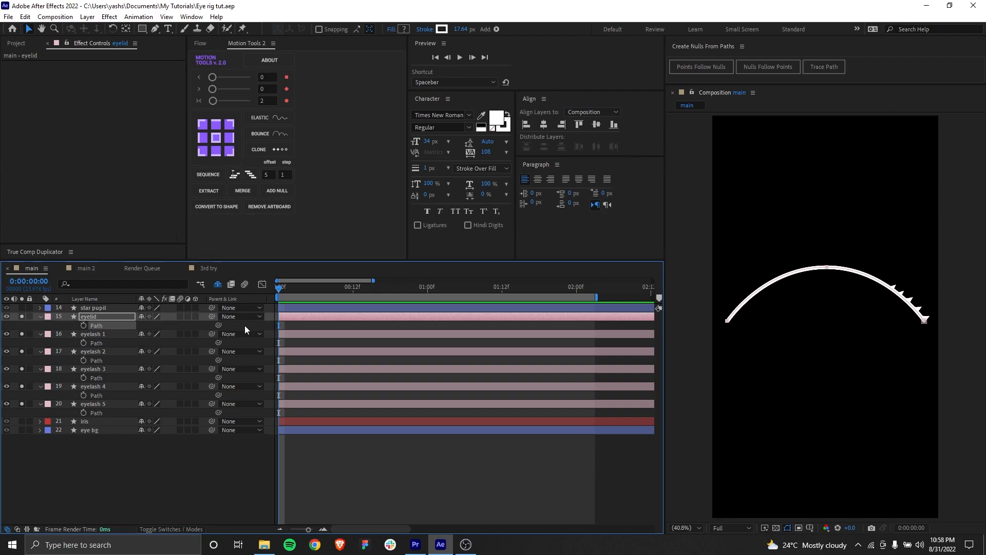
pyautogui.click(825, 68)
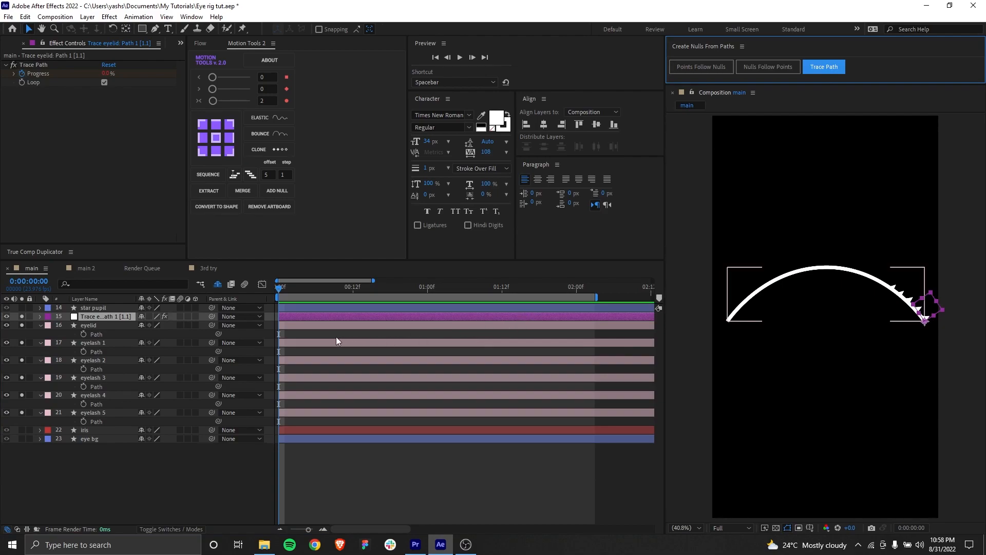
# Reveal the trace null's Progress keyframes and scrub through time to preview its motion along the eyelid path.
pyautogui.click(314, 335)
pyautogui.click(301, 317)
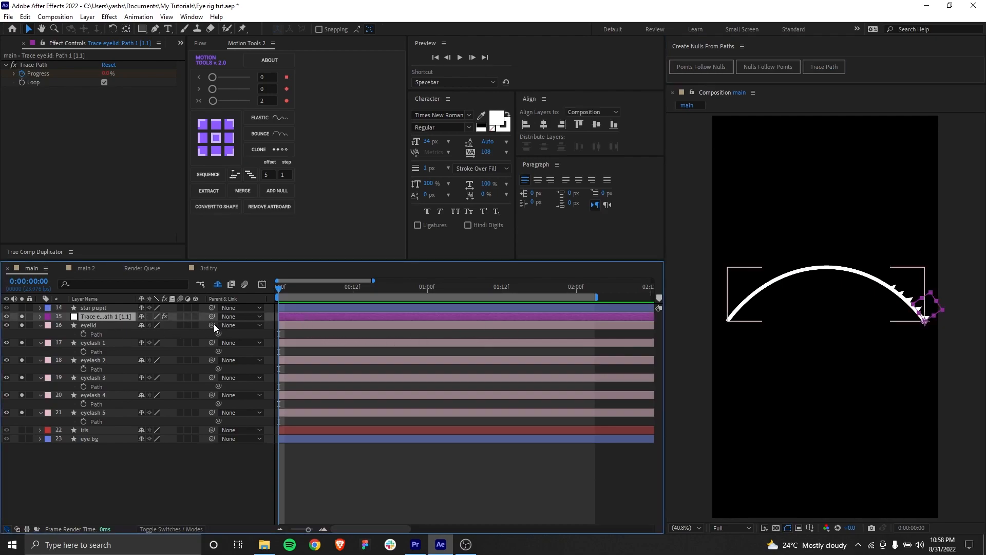
pyautogui.press('u')
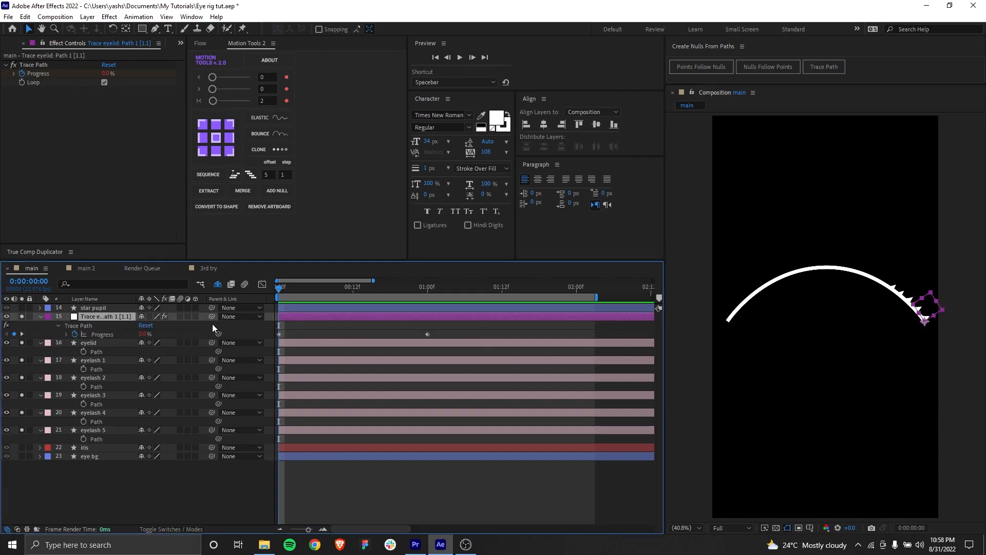
pyautogui.click(325, 324)
pyautogui.moveTo(282, 289); pyautogui.dragTo(323, 306)
# Delete the trace null's Progress keyframe at 01:00f and test the Progress value at the first frame.
pyautogui.moveTo(455, 331); pyautogui.dragTo(390, 338)
pyautogui.press('Delete')
pyautogui.click(336, 323)
pyautogui.moveTo(144, 335)
pyautogui.mouseDown()
pyautogui.moveTo(198, 340)
pyautogui.moveTo(146, 341)
pyautogui.mouseUp()
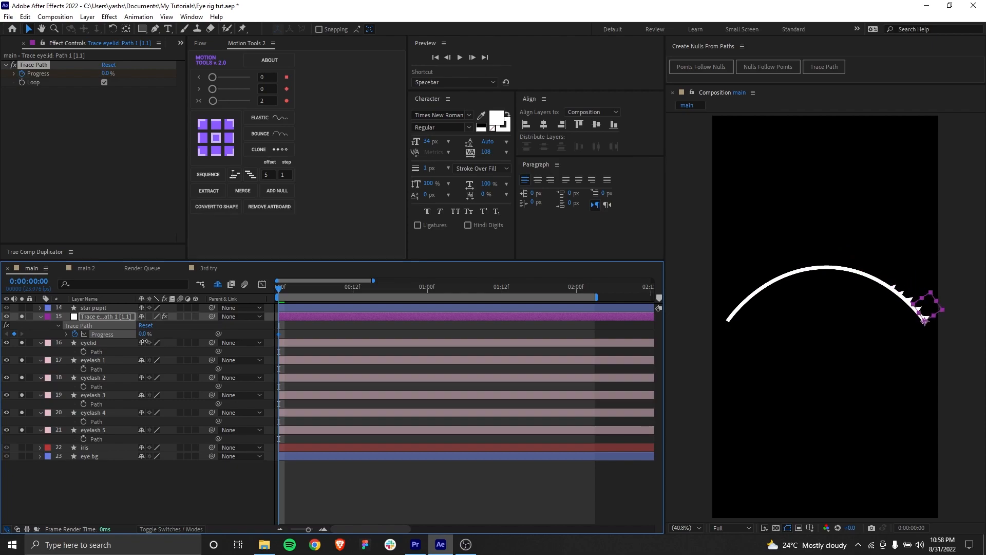
# Duplicate the trace null four times to provide one null for each of the five eyelashes.
pyautogui.click(115, 316)
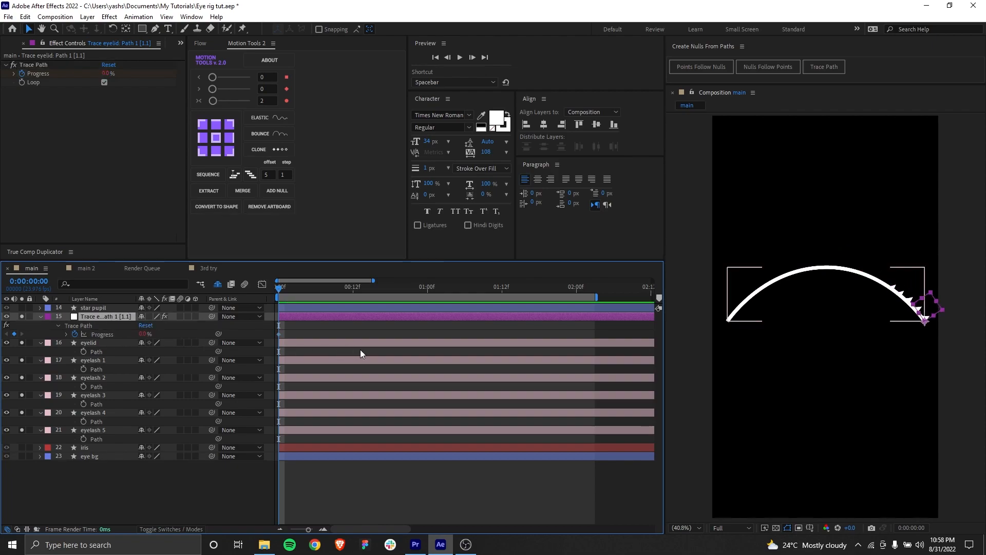
pyautogui.hotkey('ctrl', 'd')
pyautogui.hotkey('ctrl', 'd')
pyautogui.hotkey('ctrl', 'd')
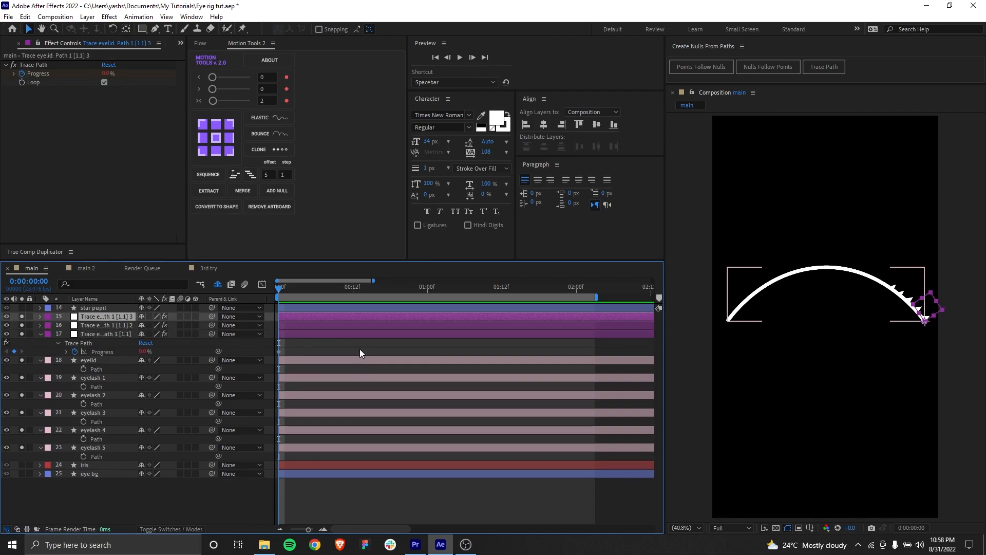
pyautogui.hotkey('ctrl', 'd')
pyautogui.click(328, 360)
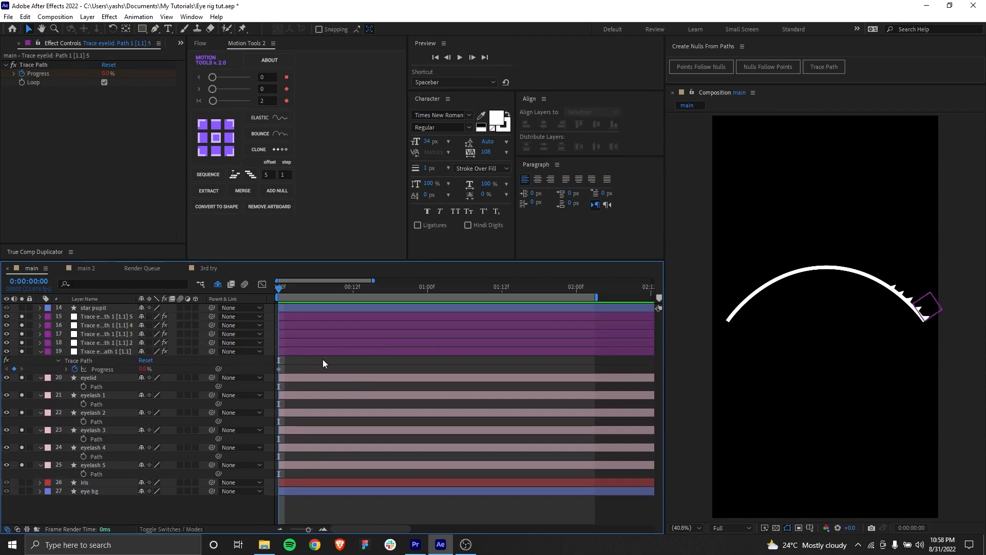
pyautogui.click(307, 352)
pyautogui.click(286, 404)
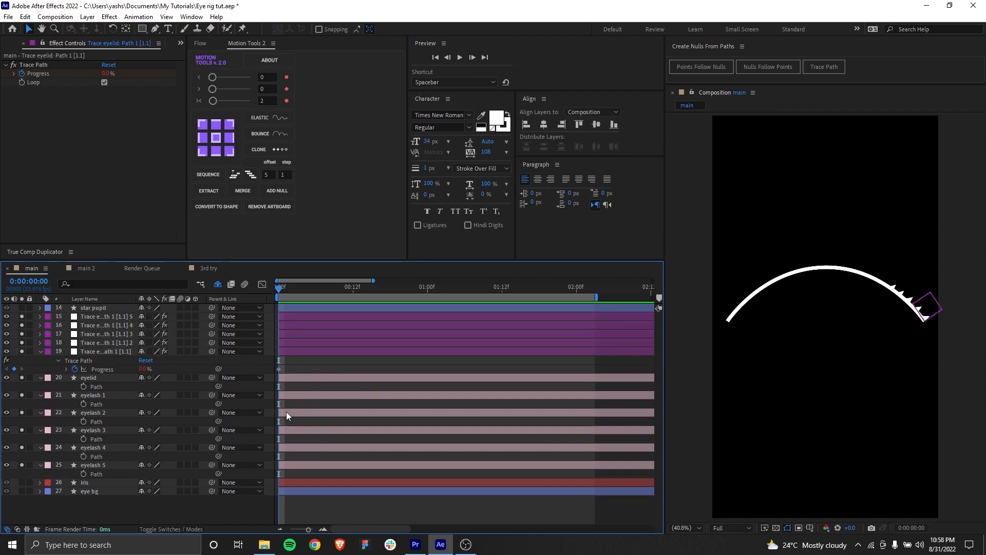
# Reorder the trace nulls so one sits above each eyelash layer, from copy 5 above eyelash 1 to the original above eyelash 5.
pyautogui.click(107, 464)
pyautogui.click(113, 396)
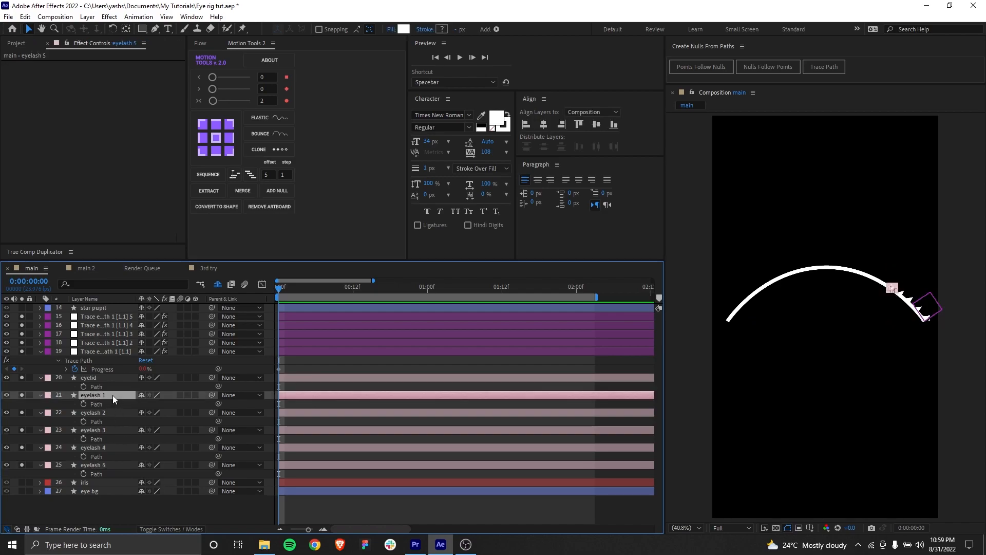
pyautogui.click(310, 364)
pyautogui.click(309, 353)
pyautogui.click(297, 373)
pyautogui.moveTo(111, 354); pyautogui.dragTo(117, 461)
pyautogui.moveTo(102, 340)
pyautogui.mouseDown()
pyautogui.moveTo(108, 423)
pyautogui.moveTo(109, 416)
pyautogui.mouseUp()
pyautogui.moveTo(115, 335); pyautogui.dragTo(115, 392)
pyautogui.moveTo(119, 325); pyautogui.dragTo(118, 360)
pyautogui.moveTo(110, 316); pyautogui.dragTo(278, 339)
pyautogui.click(309, 323)
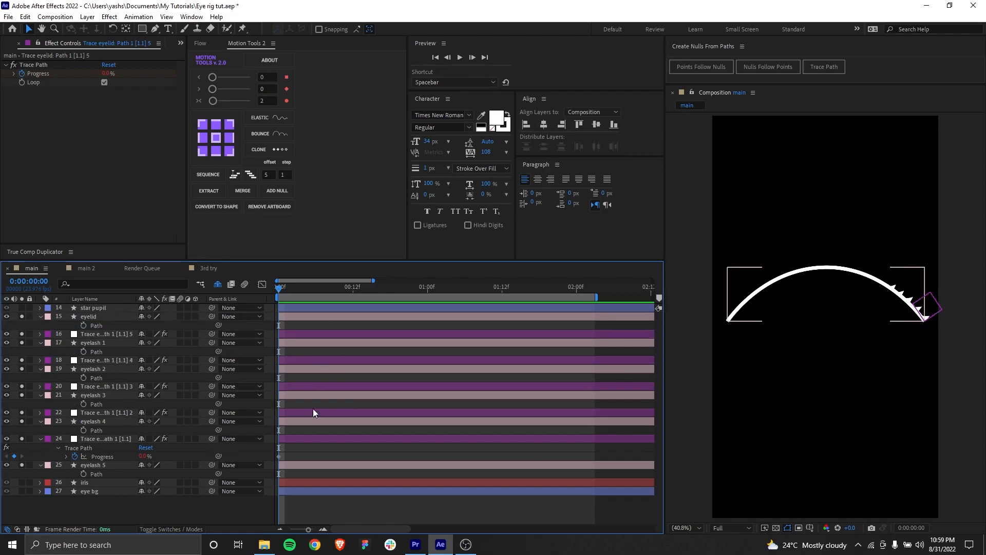
# Reveal the keyframed Progress properties of all five trace nulls and collapse the eyelid and eyelash layers.
pyautogui.press('u')
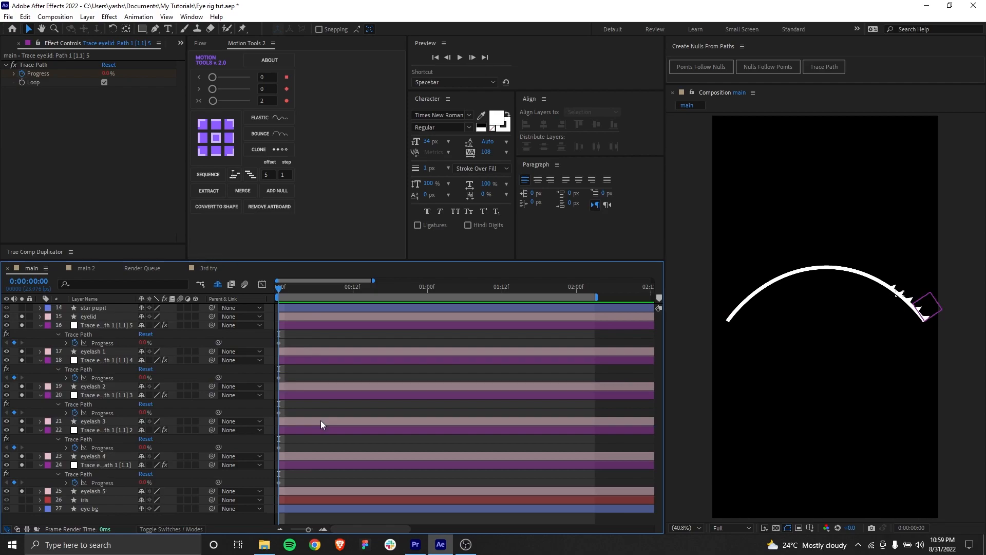
pyautogui.click(88, 326)
pyautogui.click(332, 337)
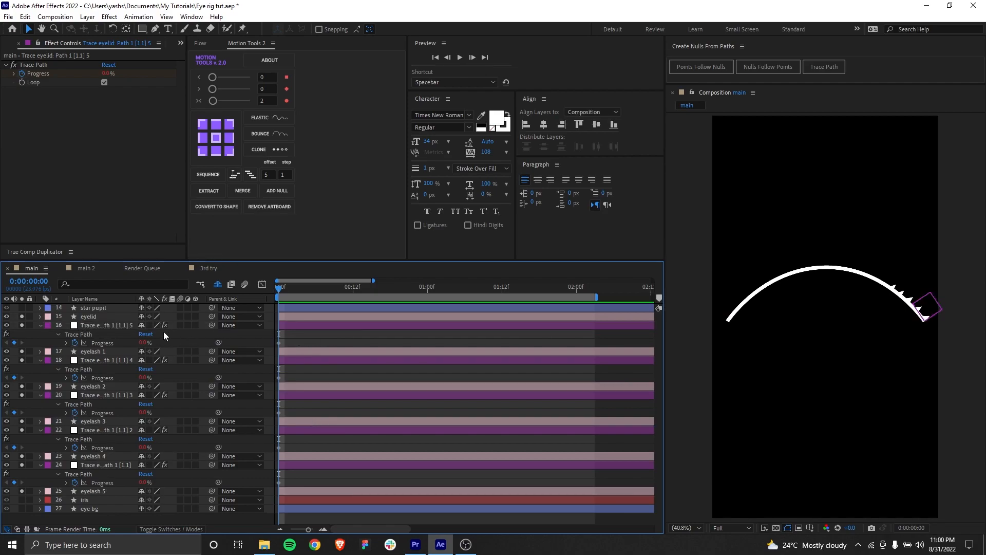
pyautogui.click(98, 327)
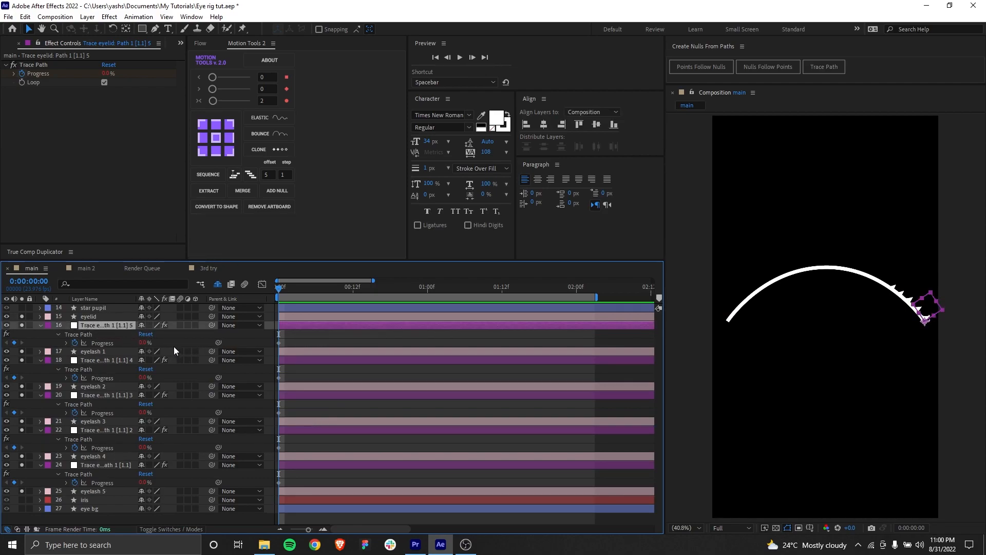
pyautogui.click(319, 344)
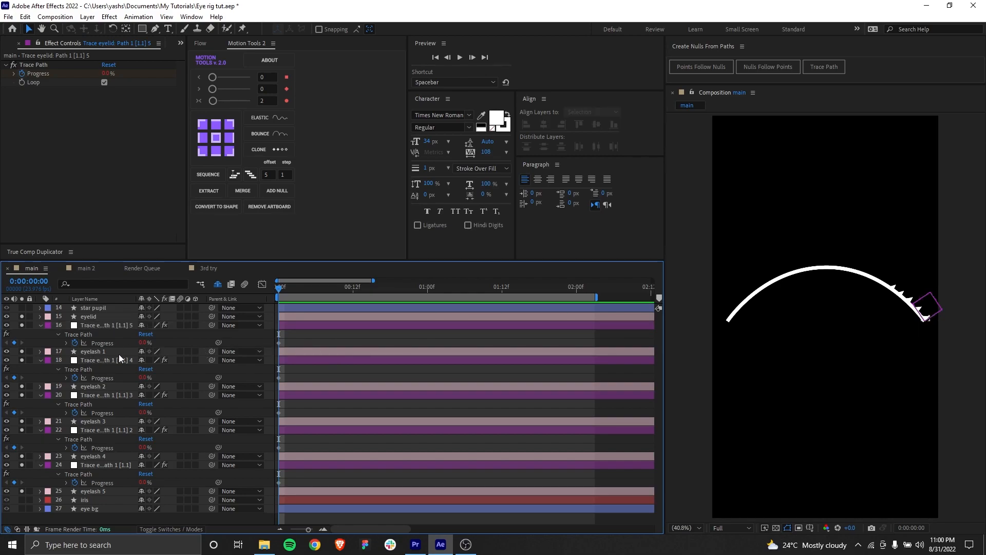
pyautogui.click(94, 353)
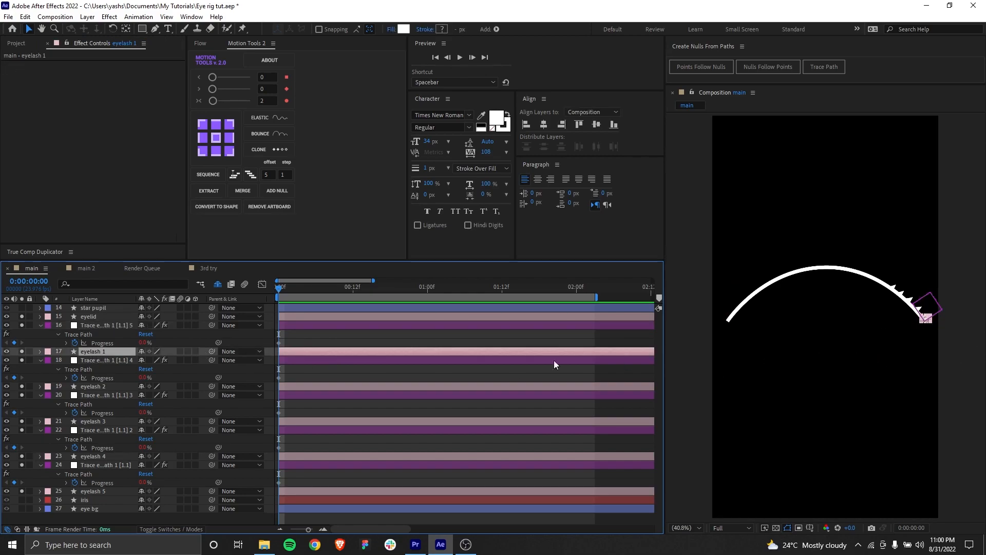
pyautogui.click(186, 344)
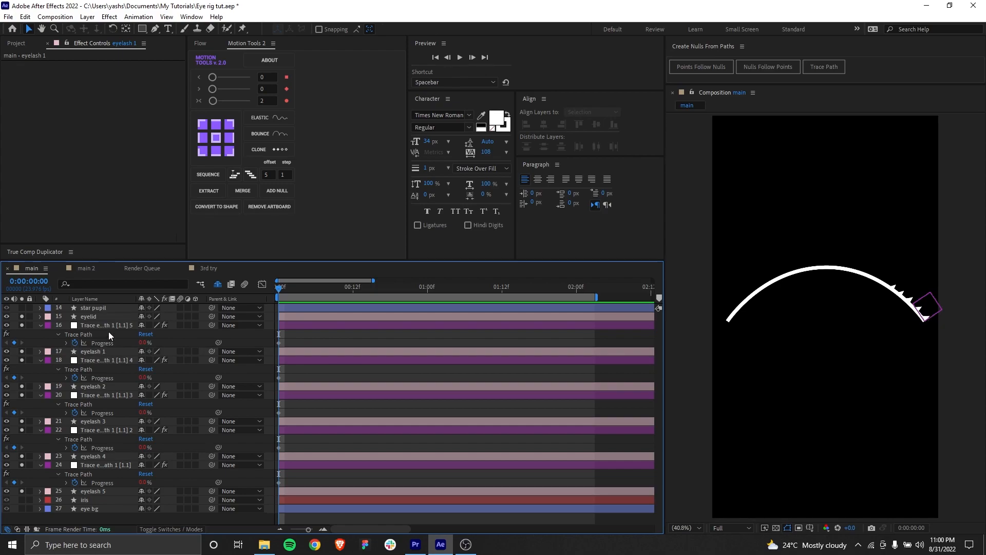
pyautogui.click(111, 351)
pyautogui.moveTo(212, 351); pyautogui.dragTo(110, 322)
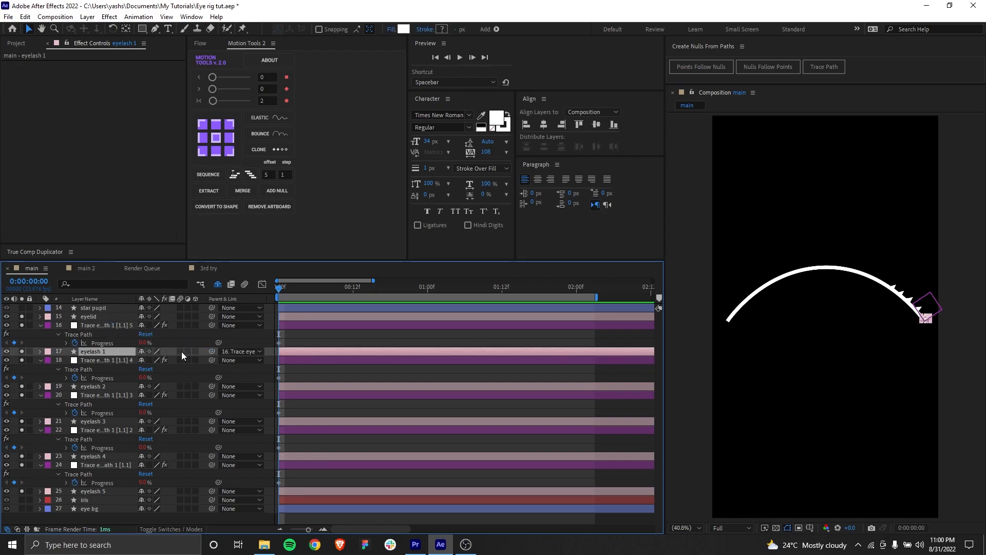
pyautogui.hotkey('ctrl', 'z')
pyautogui.press('XF86MonBrightnessDown')
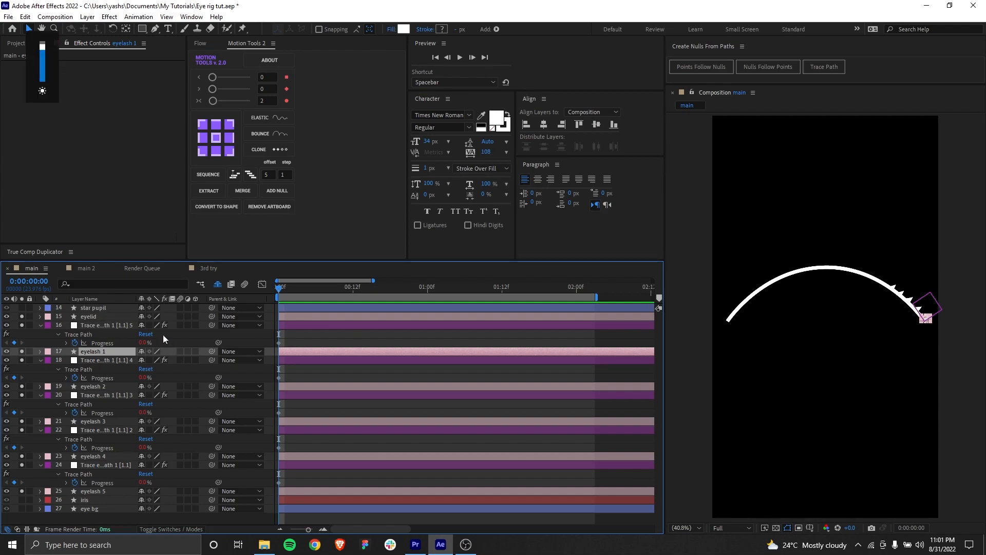
# Parent the eyelash 1 layer to the trace null directly above it, Trace eyelid: Path 1 [1.1] 5.
pyautogui.moveTo(211, 352); pyautogui.dragTo(107, 326)
pyautogui.click(313, 338)
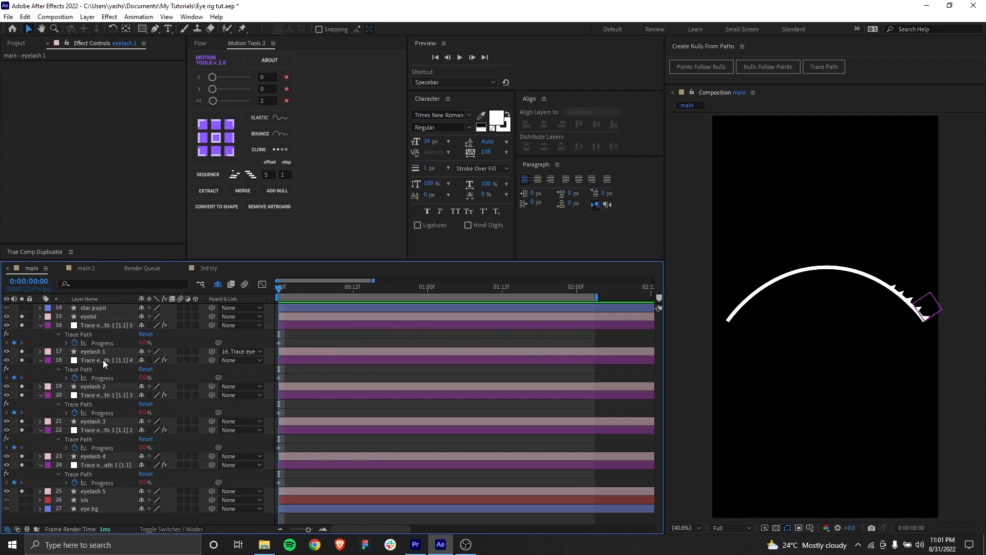
# Set the Progress of trace null copy 4 to 6.5% at the second eyelash's base and parent eyelash 2 to it.
pyautogui.click(102, 360)
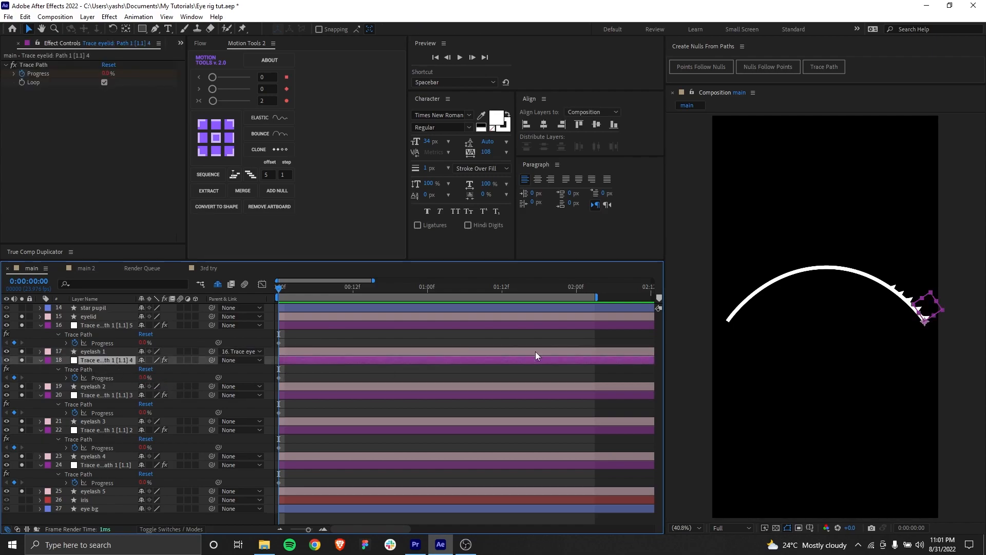
pyautogui.moveTo(145, 381); pyautogui.dragTo(176, 380)
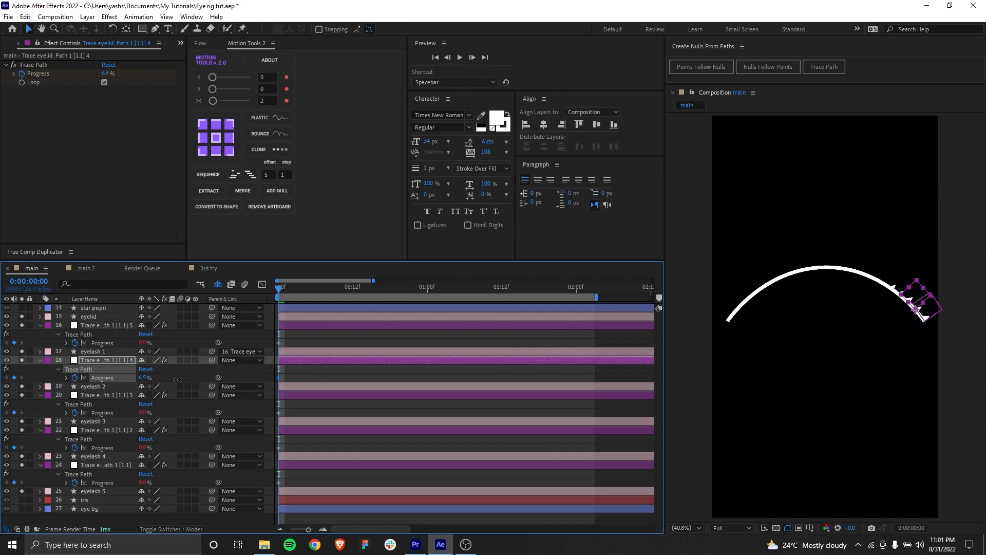
pyautogui.click(405, 367)
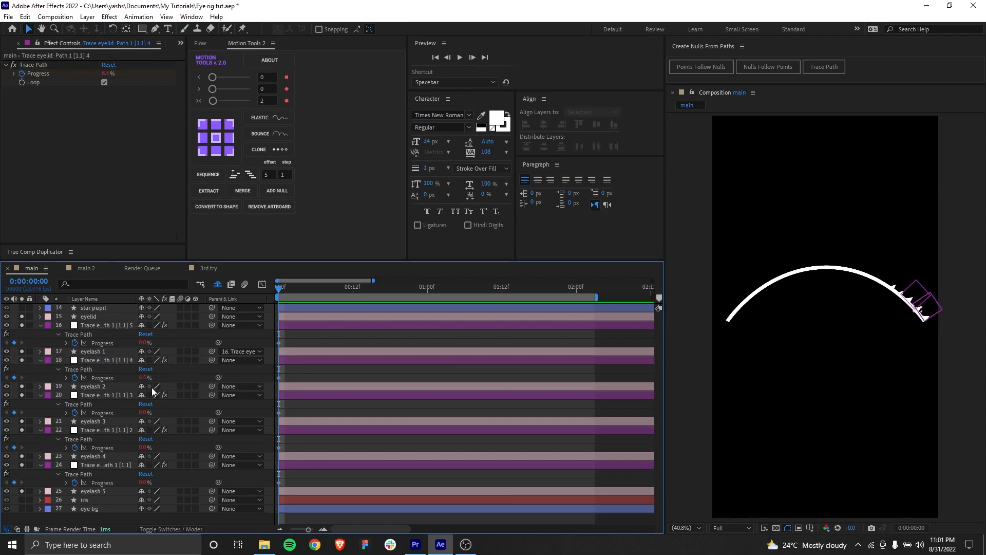
pyautogui.click(100, 387)
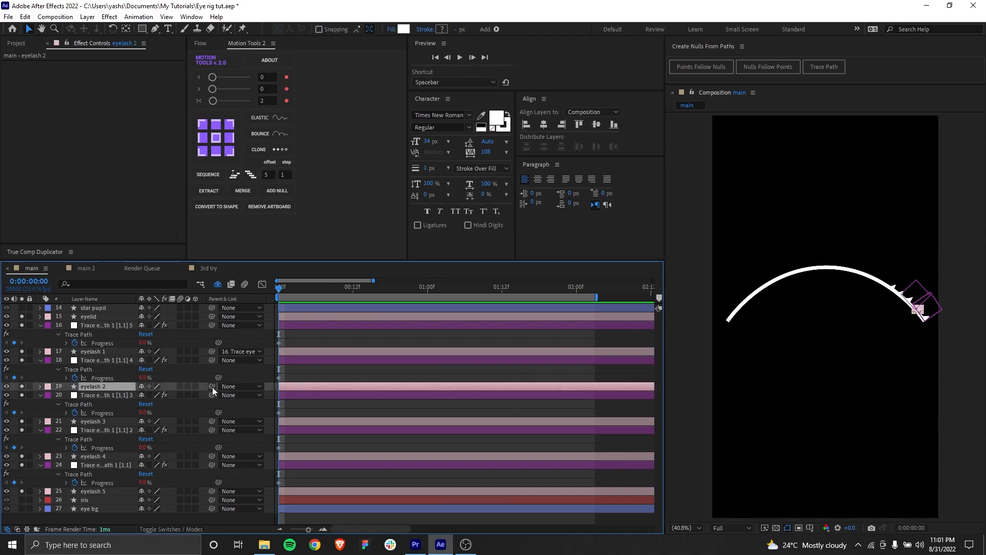
pyautogui.moveTo(212, 386); pyautogui.dragTo(118, 359)
pyautogui.click(310, 403)
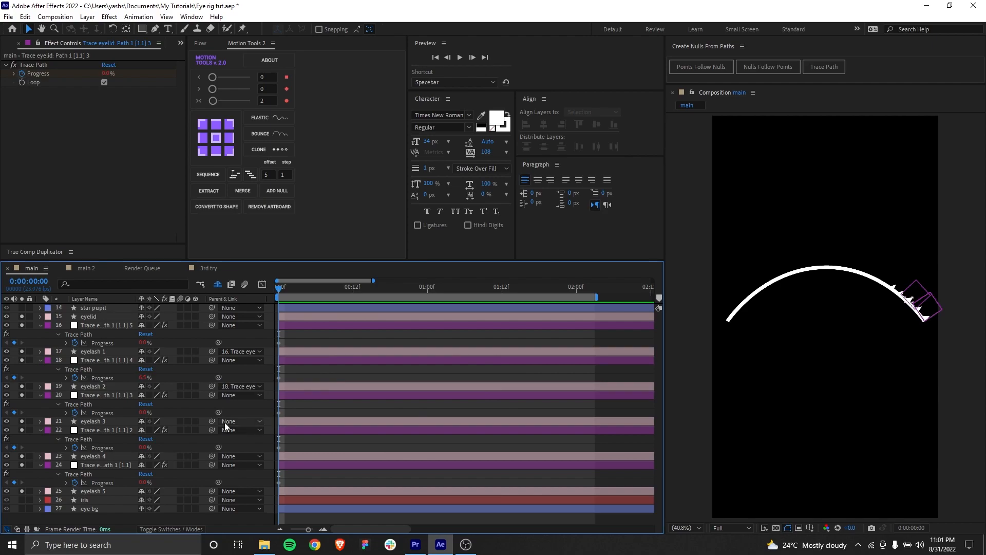
# Set the Progress of trace null copy 3 to about 11% and parent eyelash 3 to that null.
pyautogui.click(103, 396)
pyautogui.moveTo(144, 413)
pyautogui.mouseDown()
pyautogui.moveTo(156, 414)
pyautogui.moveTo(111, 395)
pyautogui.mouseUp()
pyautogui.click(103, 421)
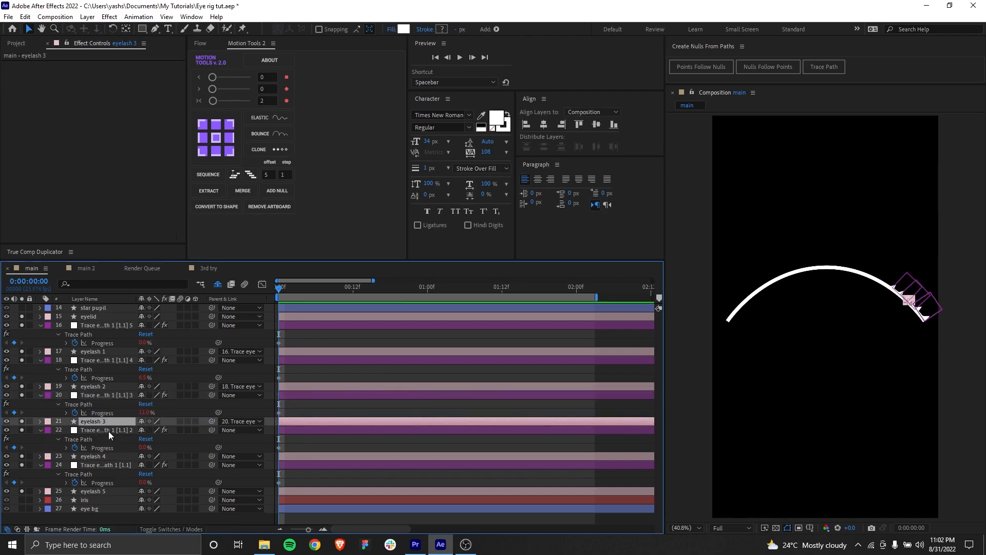
# Set the Progress of trace null copy 2 to about 15.8% and parent eyelash 4 to that null.
pyautogui.click(109, 430)
pyautogui.moveTo(145, 449)
pyautogui.mouseDown()
pyautogui.moveTo(235, 455)
pyautogui.moveTo(115, 433)
pyautogui.mouseUp()
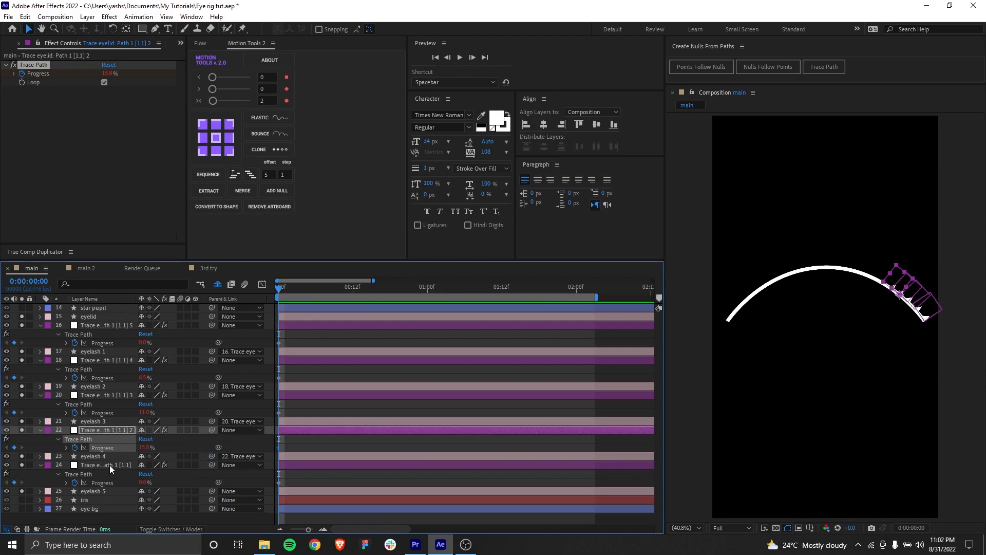
# Set the Progress of the original trace null to about 19.9% and parent eyelash 5 to it.
pyautogui.click(109, 465)
pyautogui.moveTo(144, 482); pyautogui.dragTo(259, 495)
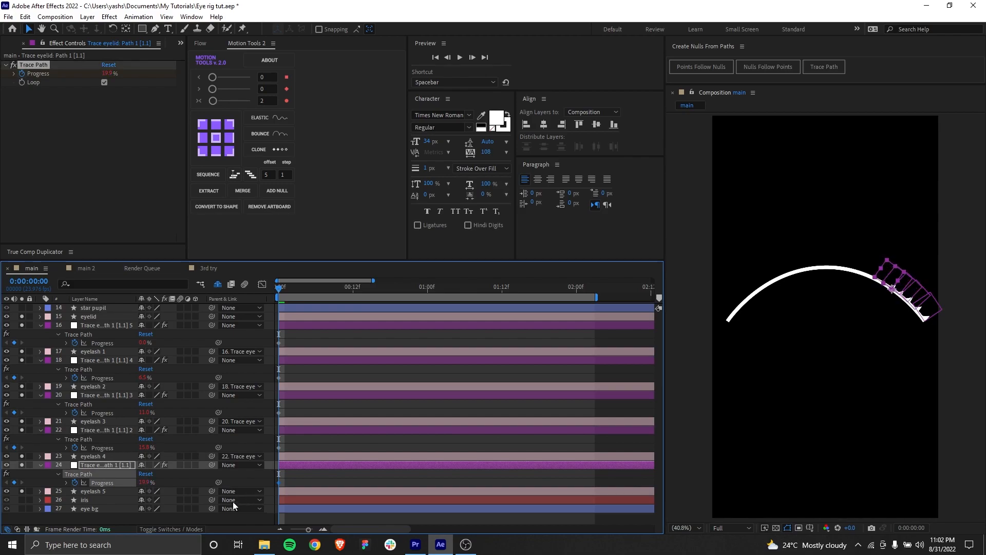
pyautogui.click(99, 492)
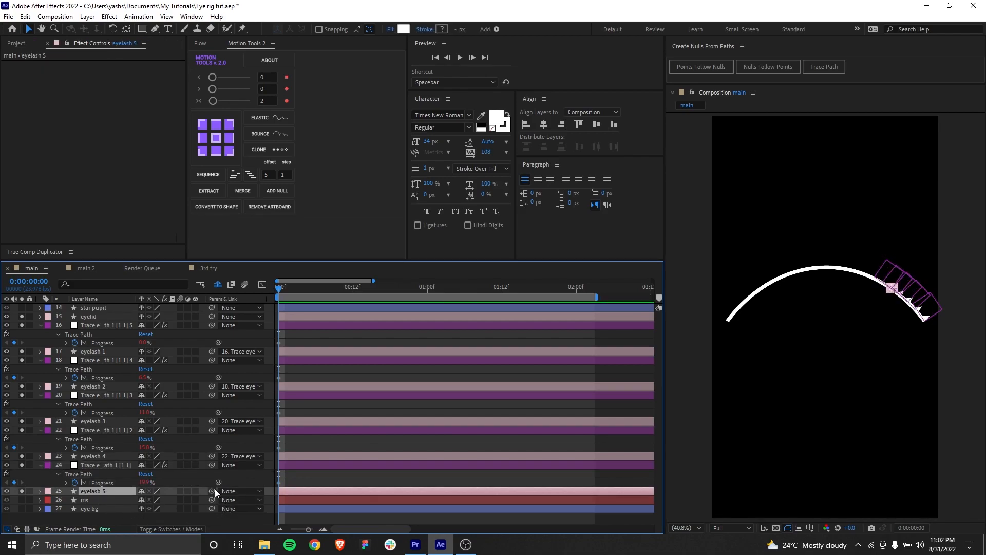
pyautogui.moveTo(214, 491); pyautogui.dragTo(103, 464)
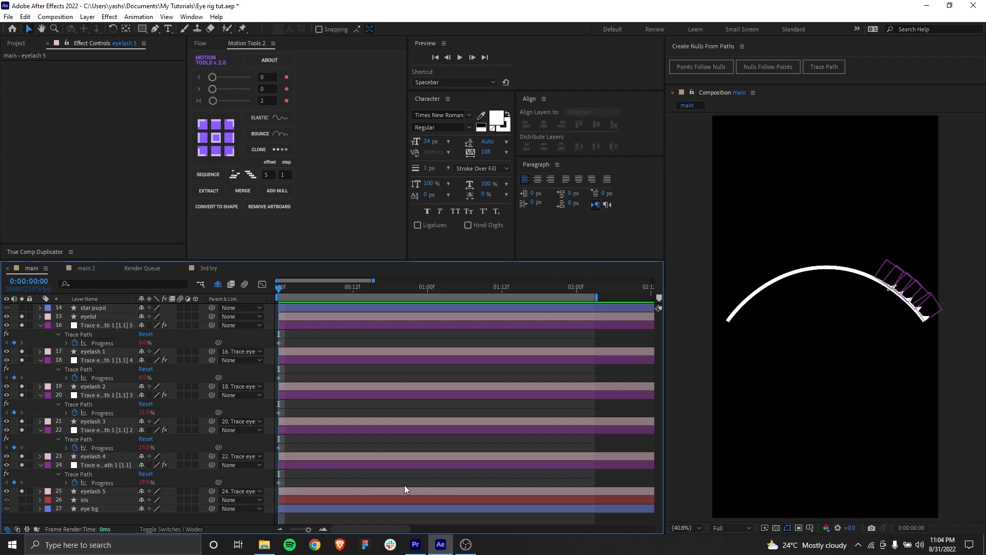
# Examine up close how the eyelashes and their trace nulls sit along the eyelid curve, and restore the full composition view.
pyautogui.click(357, 491)
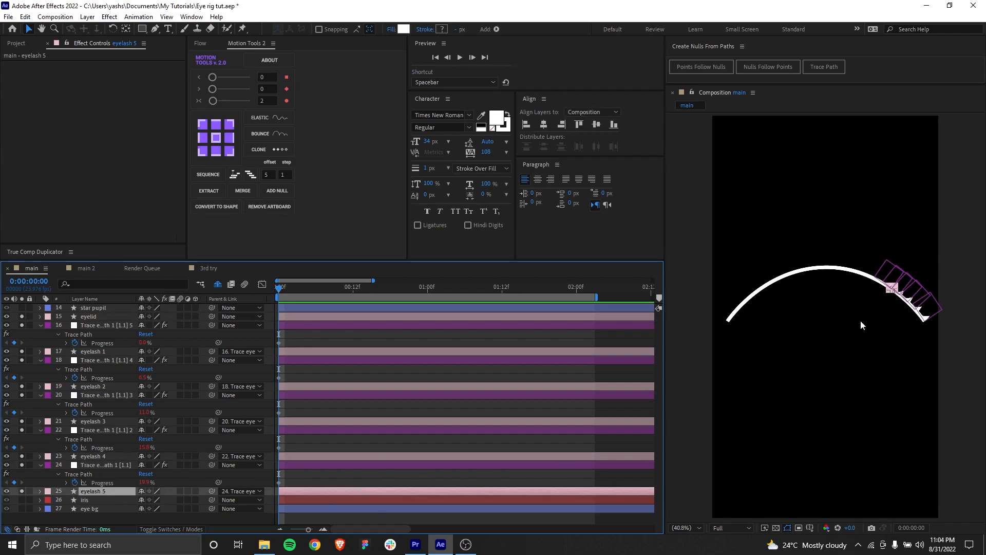
pyautogui.scroll(3, 887, 278)
pyautogui.moveTo(909, 261); pyautogui.dragTo(778, 303)
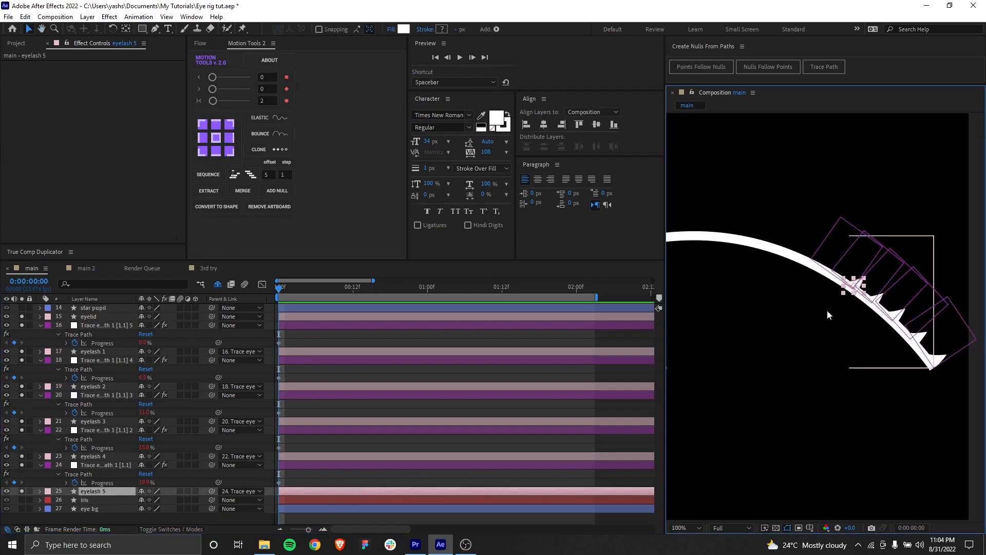
pyautogui.scroll(1, 868, 282)
pyautogui.moveTo(881, 270); pyautogui.dragTo(824, 288)
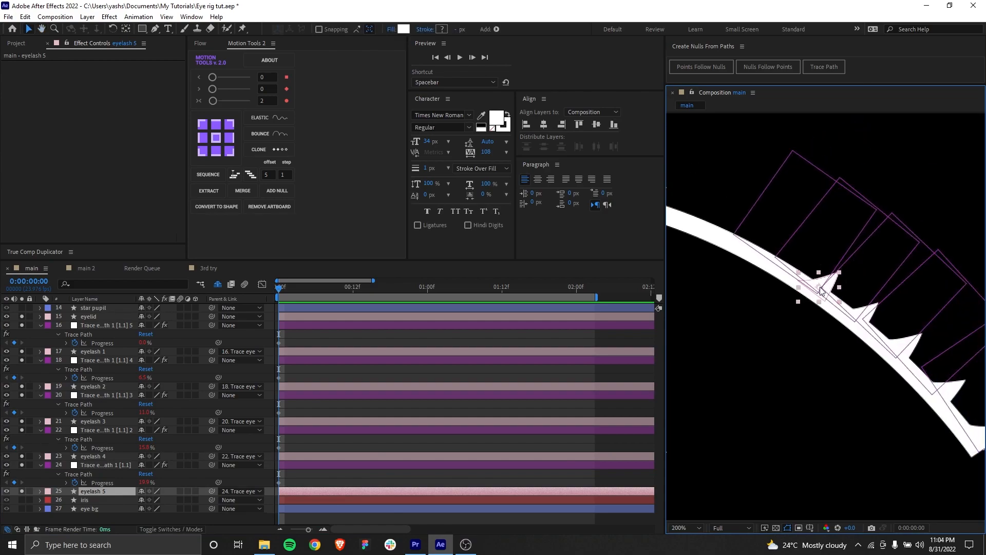
pyautogui.hotkey('shift', '/')
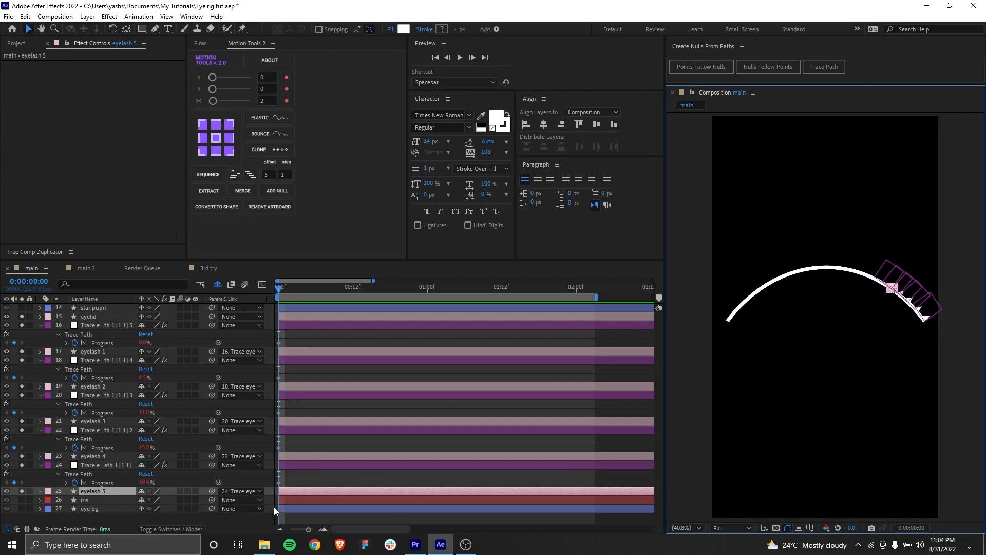
pyautogui.click(325, 486)
pyautogui.click(466, 545)
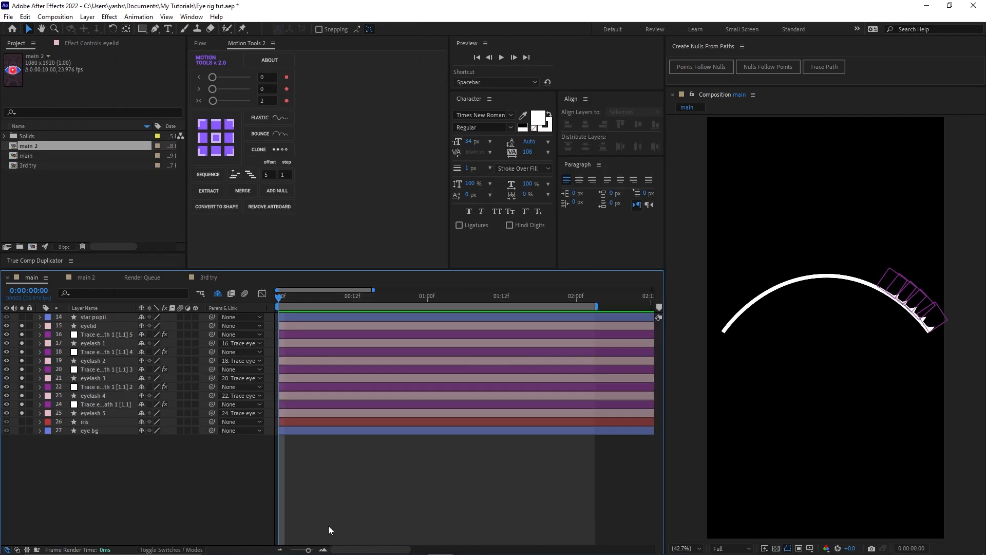
# Find the eyelid layer's path property and test the rig by pulling the path's top middle point downward.
pyautogui.click(100, 328)
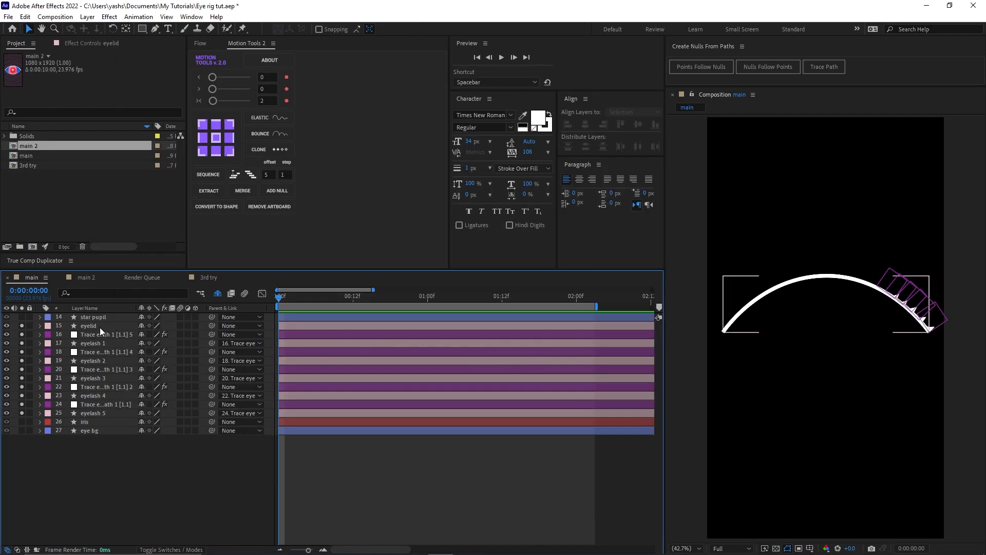
pyautogui.hotkey('ctrl', 'f')
pyautogui.write('path')
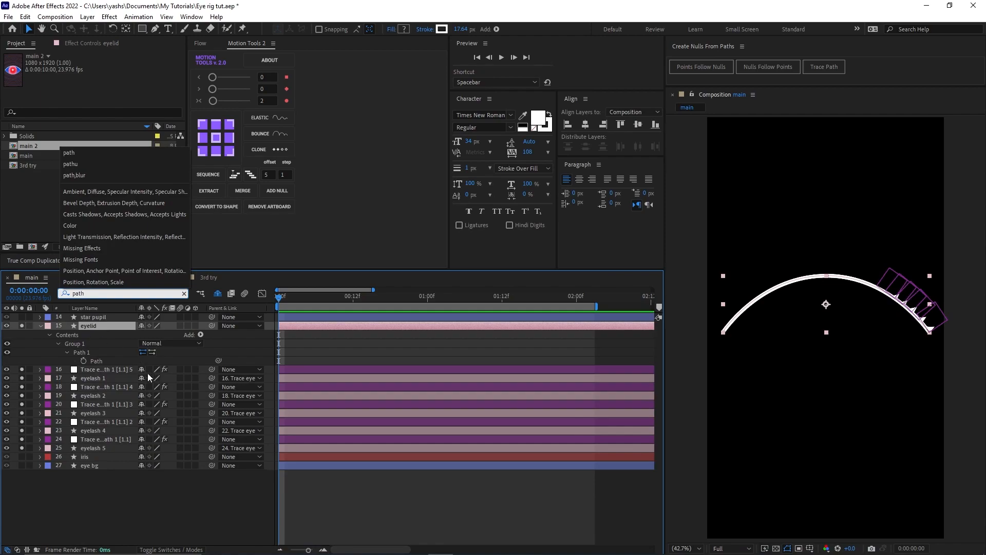
pyautogui.click(109, 362)
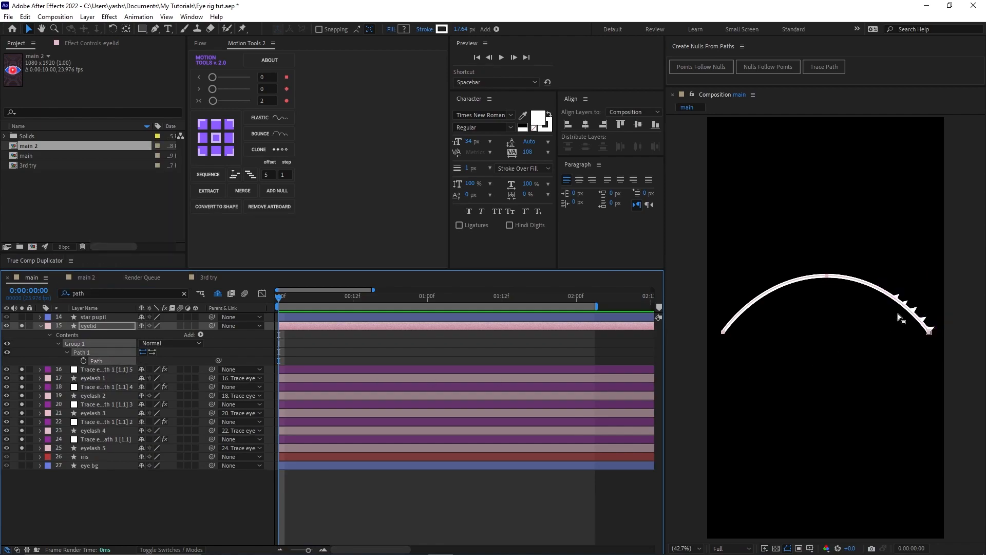
pyautogui.click(824, 280)
pyautogui.moveTo(825, 280); pyautogui.dragTo(859, 336)
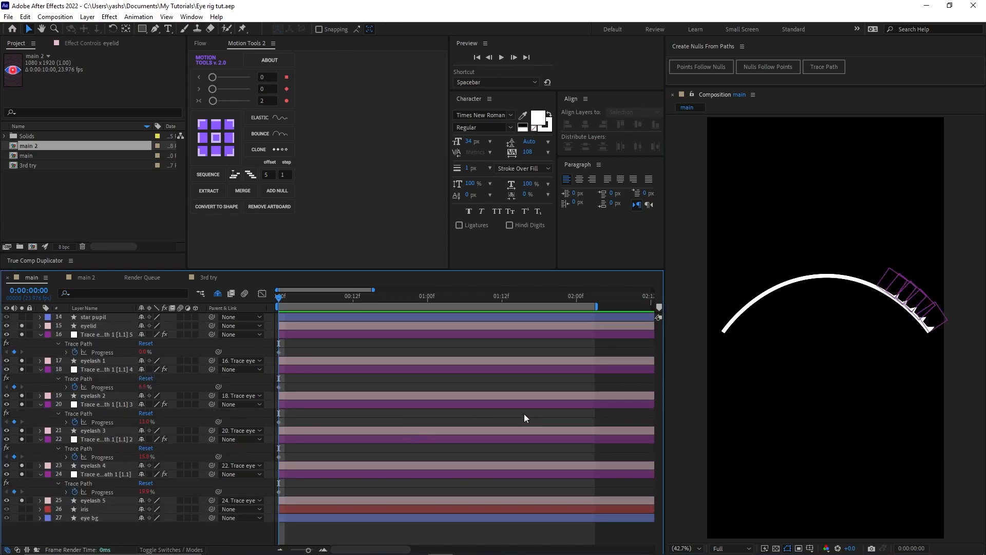
# Turn off solo for the eyelid, trace null and eyelash layers, and reveal the path of the eye bg layer.
pyautogui.moveTo(22, 325); pyautogui.dragTo(13, 464)
pyautogui.moveTo(22, 508); pyautogui.dragTo(23, 506)
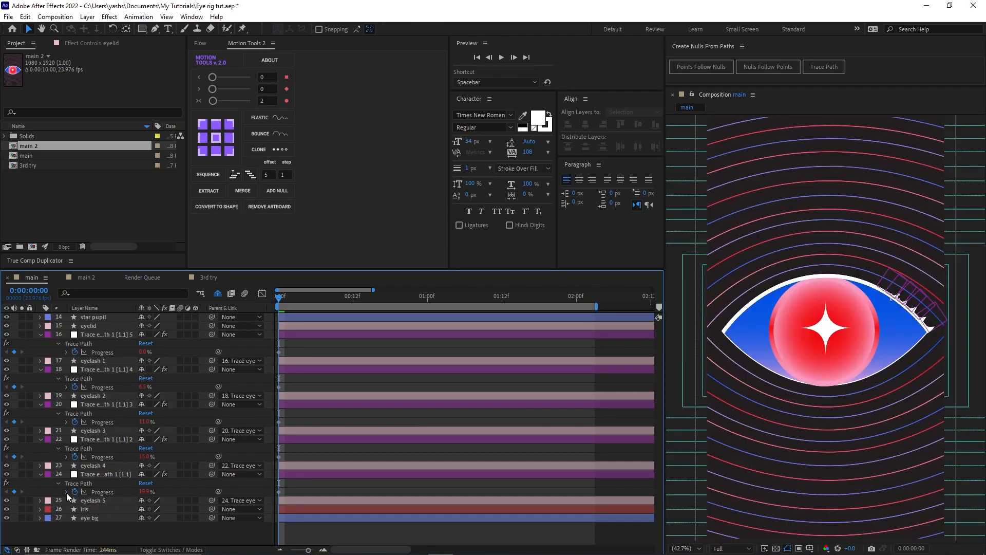
pyautogui.click(41, 518)
pyautogui.click(310, 533)
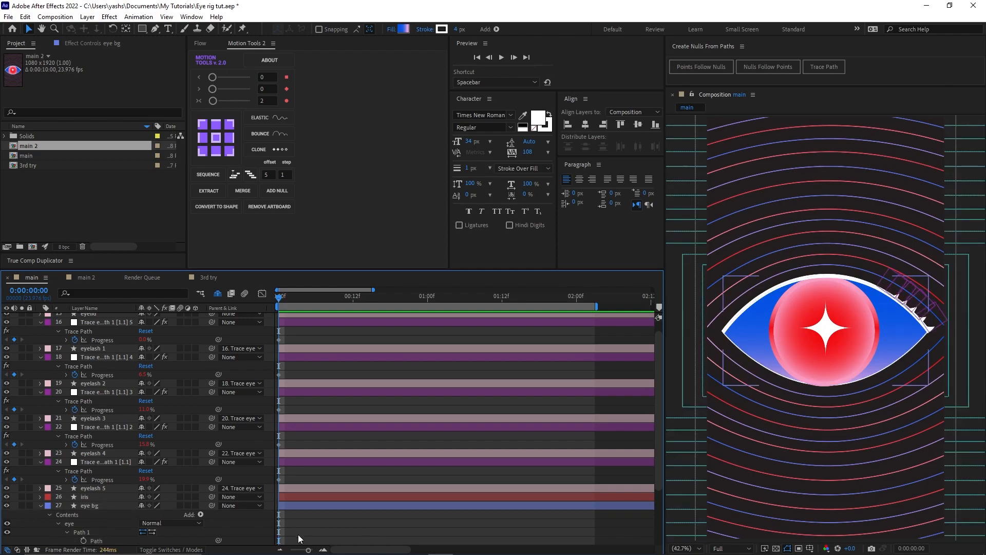
# Try pulling the top point of the eye bg path down to the star pupil, and undo the move.
pyautogui.click(291, 506)
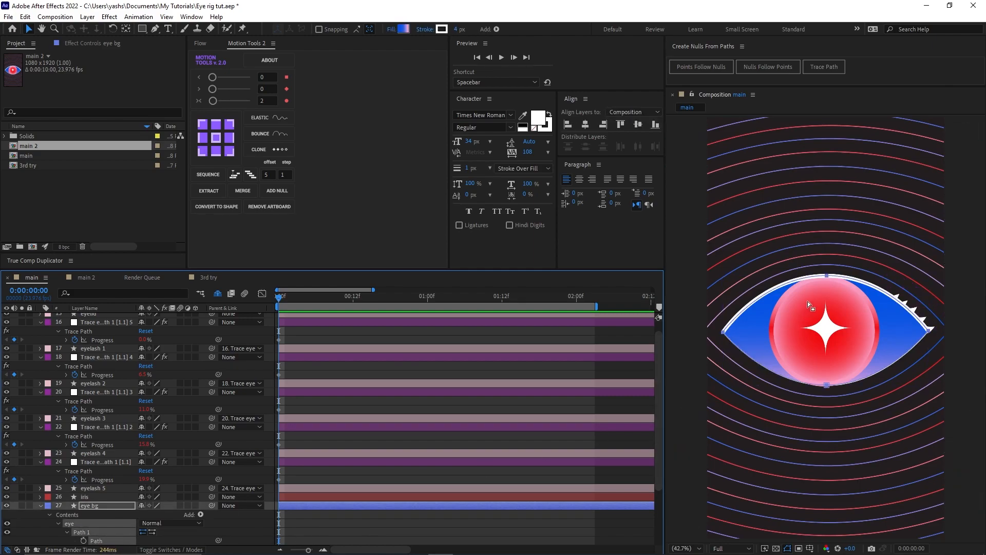
pyautogui.click(828, 278)
pyautogui.moveTo(828, 277); pyautogui.dragTo(825, 319)
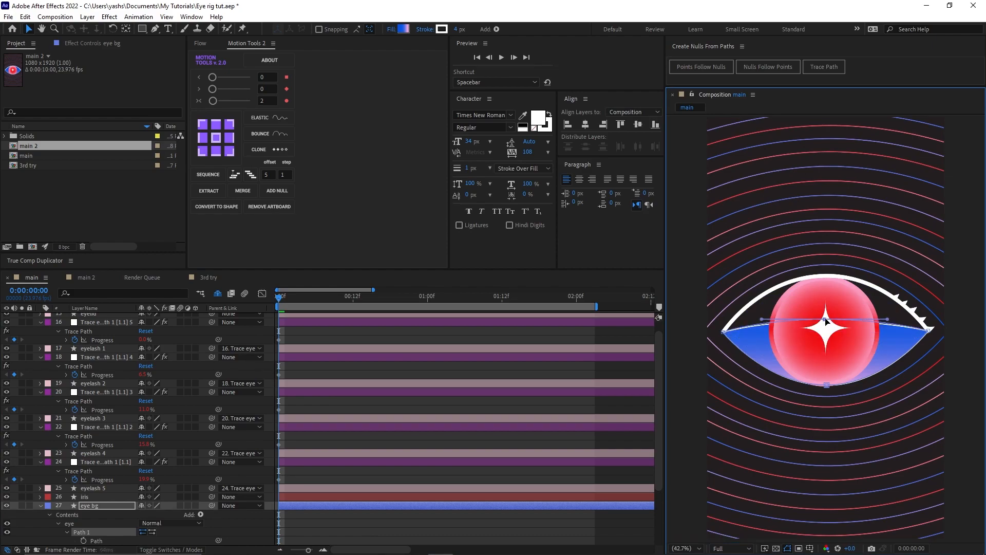
pyautogui.hotkey('ctrl', 'z')
pyautogui.click(604, 468)
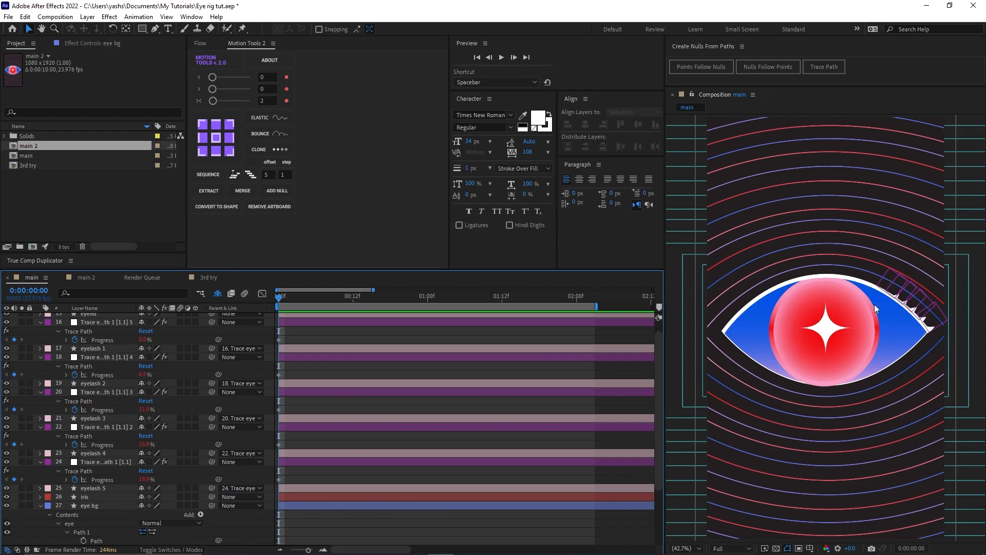
# Reveal the eyelid layer's path and create control nulls for its points with Points Follow Nulls.
pyautogui.click(119, 522)
pyautogui.scroll(1, 82, 386)
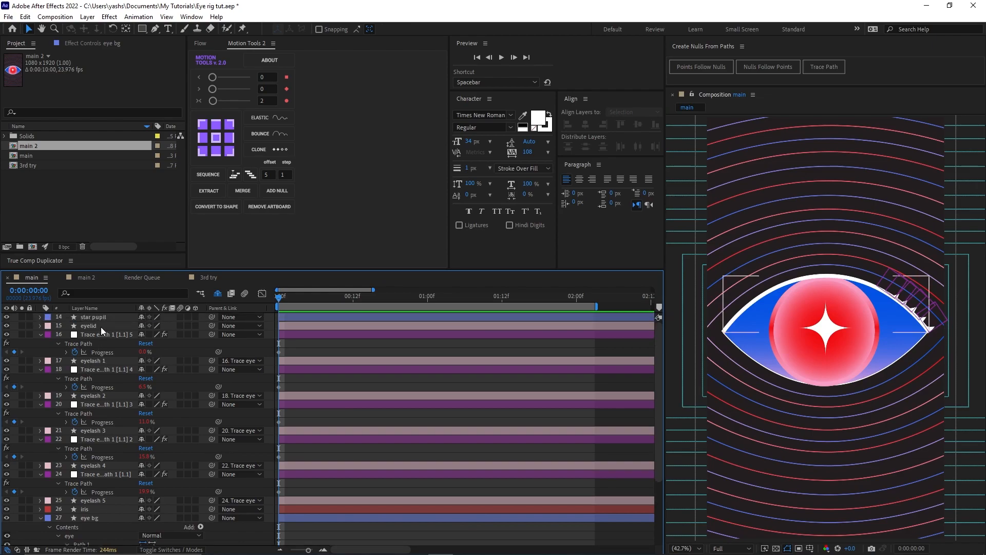
pyautogui.click(101, 327)
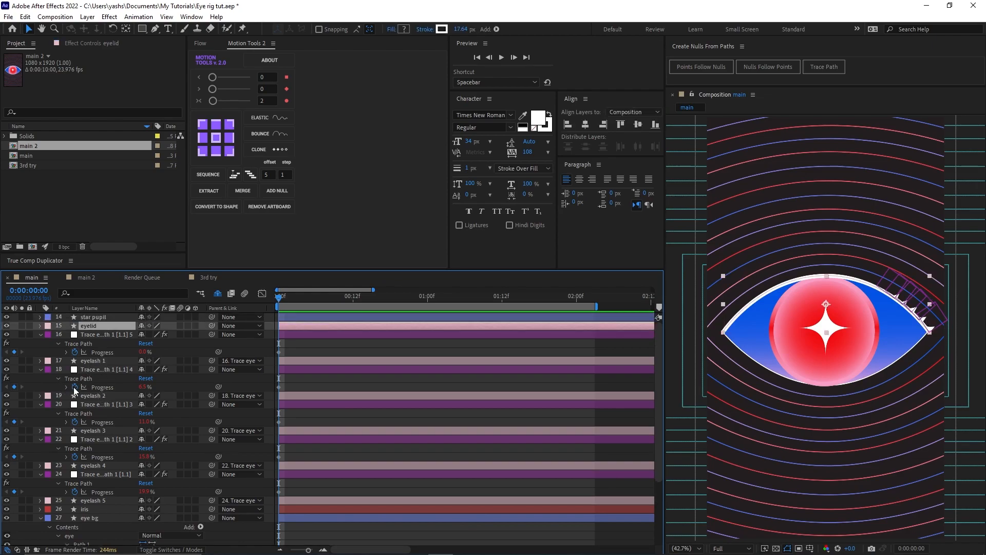
pyautogui.press('u')
pyautogui.press('u')
pyautogui.click(107, 361)
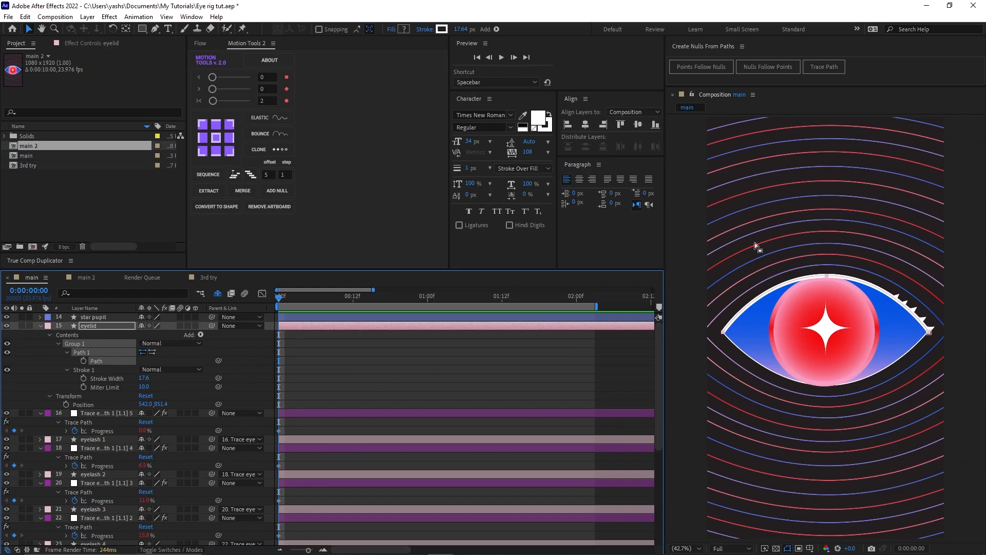
pyautogui.click(705, 69)
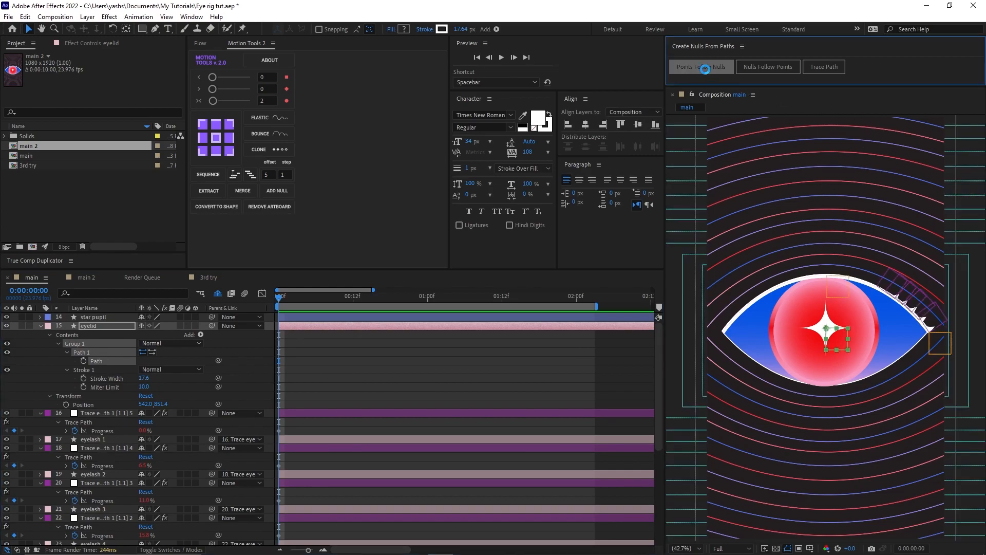
# Test the eyelid's top middle null by moving its vertical position down below the eye, and undo the move.
pyautogui.click(484, 358)
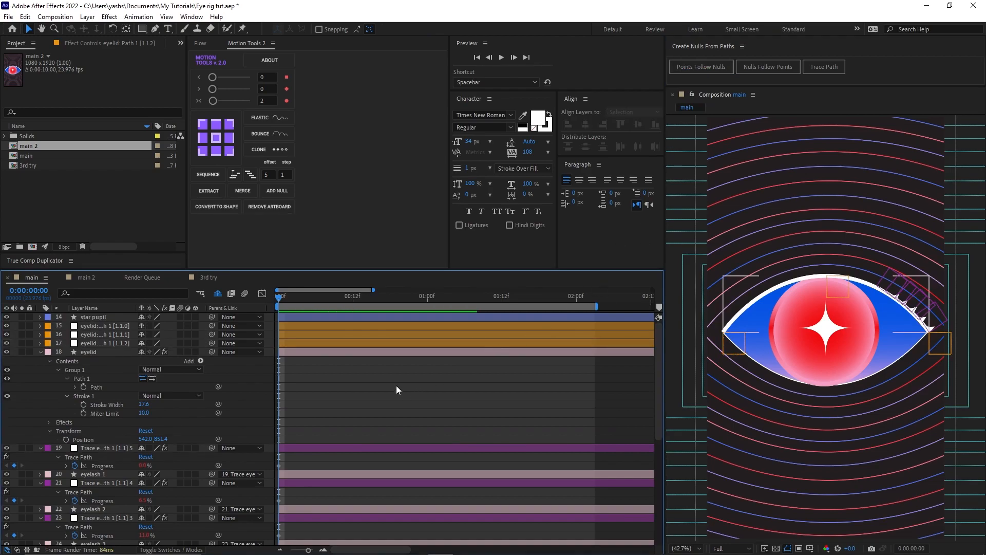
pyautogui.click(115, 343)
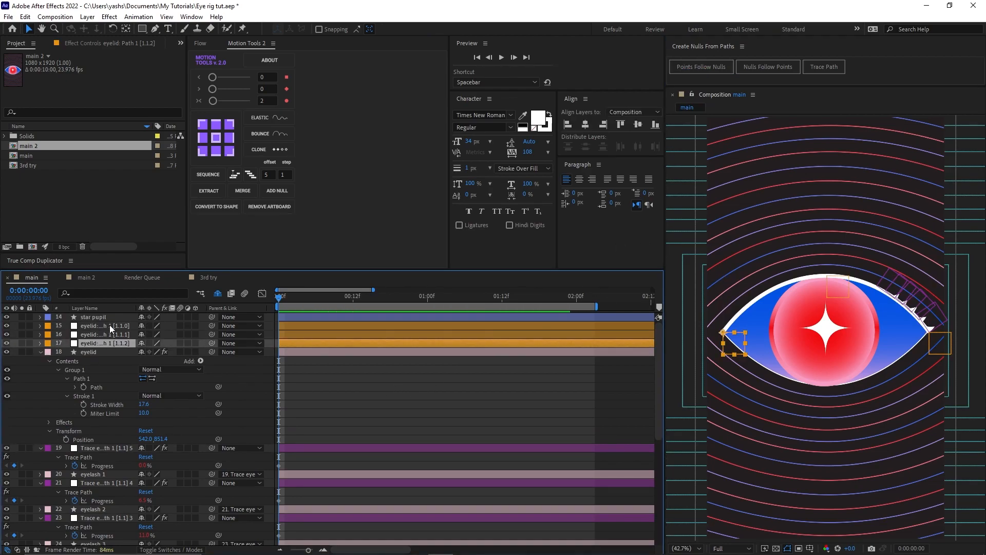
pyautogui.keyDown('shift'); pyautogui.click(109, 326); pyautogui.keyUp('shift')
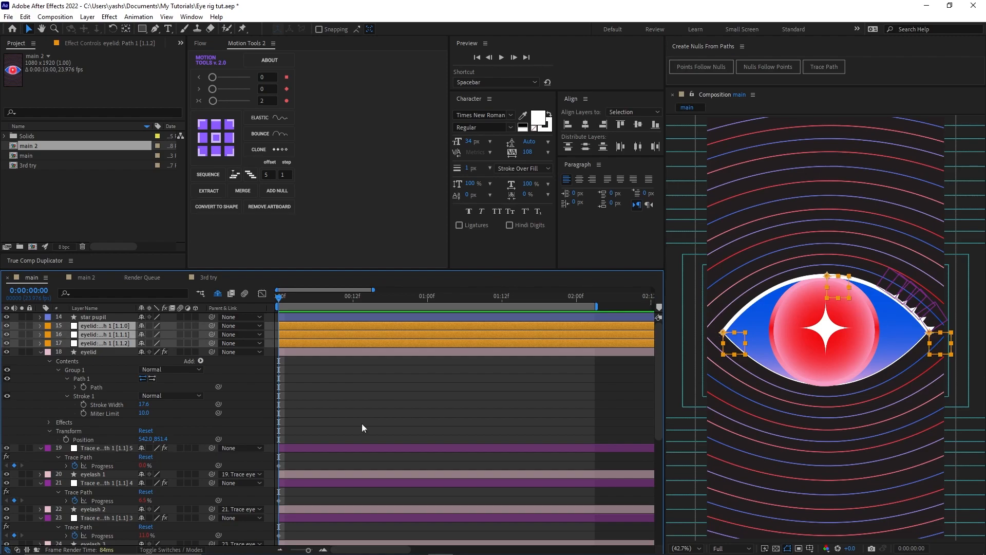
pyautogui.click(276, 401)
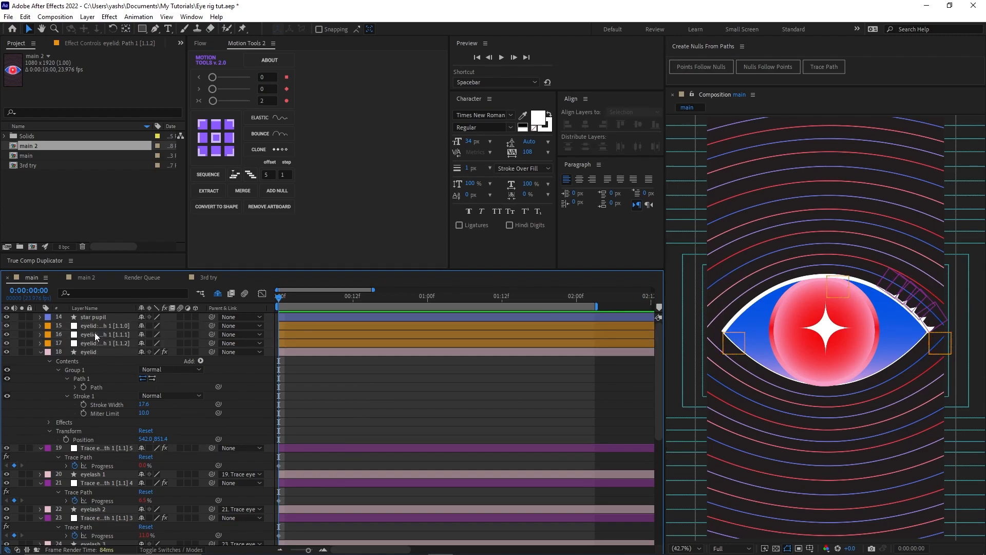
pyautogui.click(96, 335)
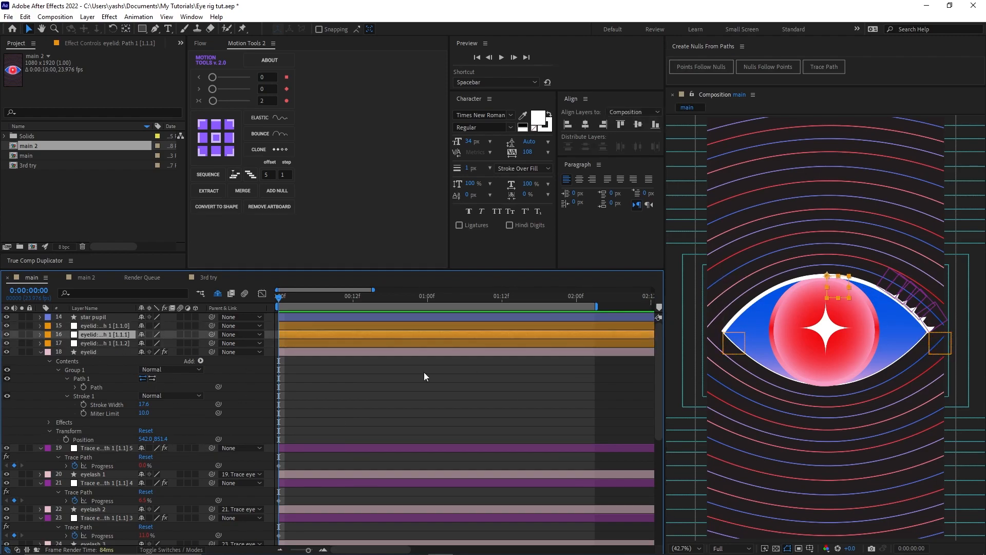
pyautogui.press('End')
pyautogui.press('p')
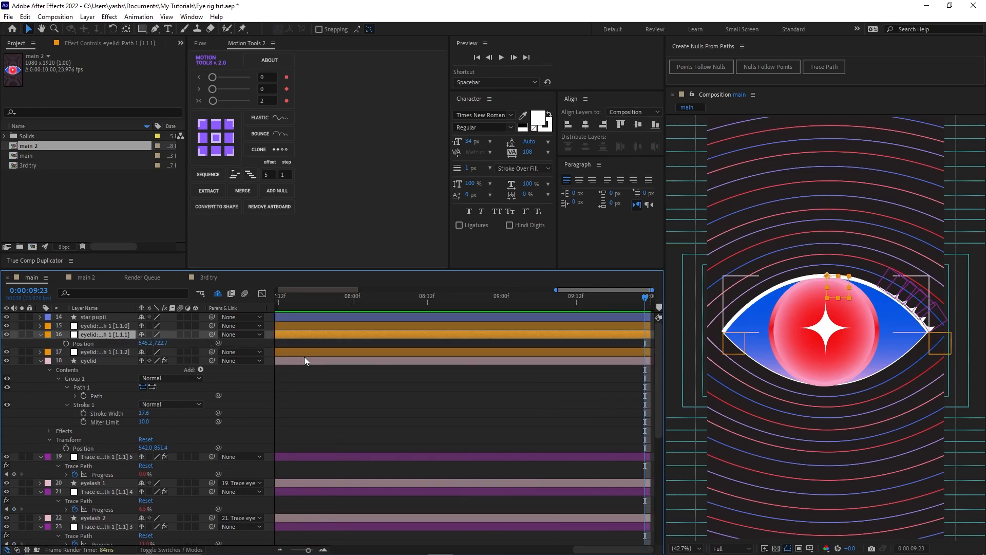
pyautogui.moveTo(164, 345); pyautogui.dragTo(470, 372)
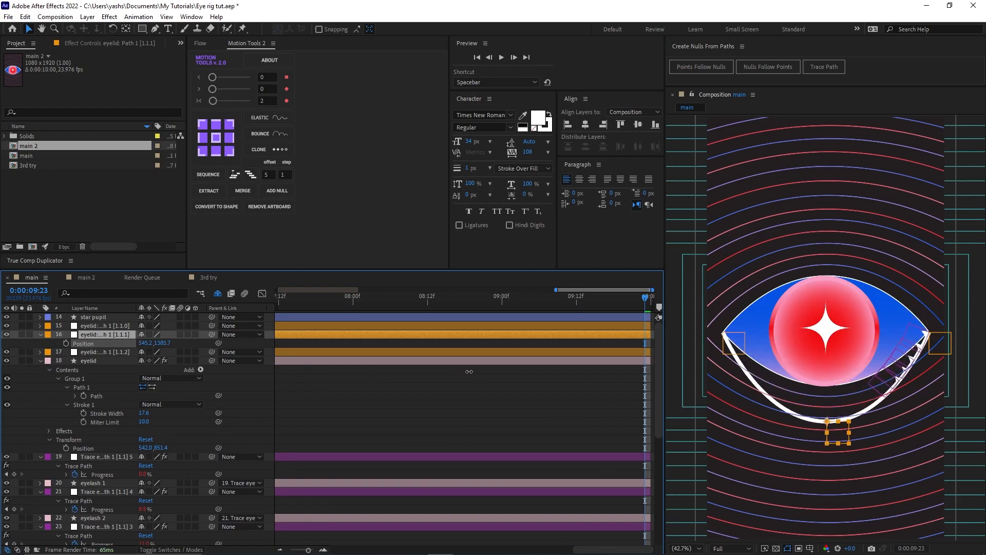
pyautogui.hotkey('ctrl', 'z')
# Delete the two corner nulls of the eyelid path, keeping only the top middle null.
pyautogui.click(110, 326)
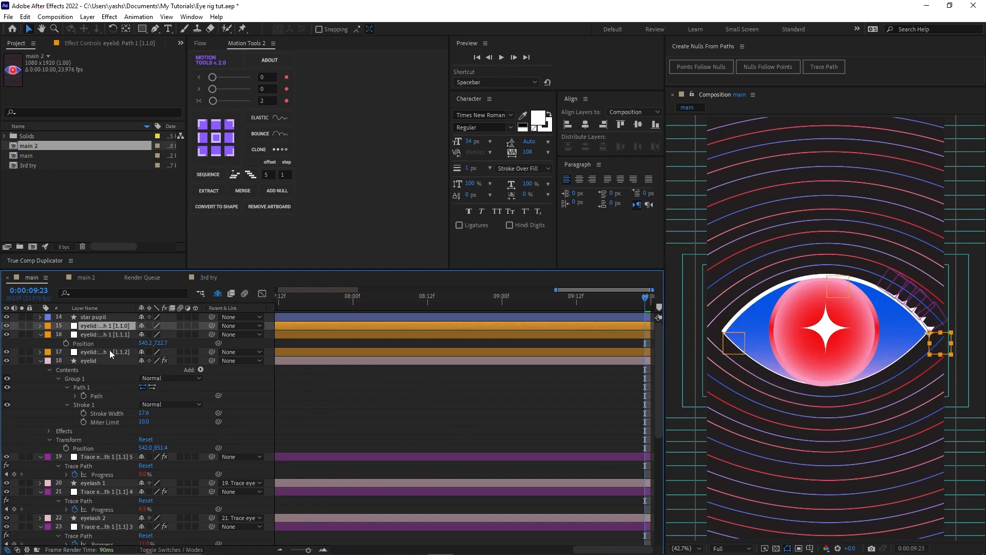
pyautogui.click(110, 352)
pyautogui.hotkey('ctrl', 'z')
pyautogui.click(395, 375)
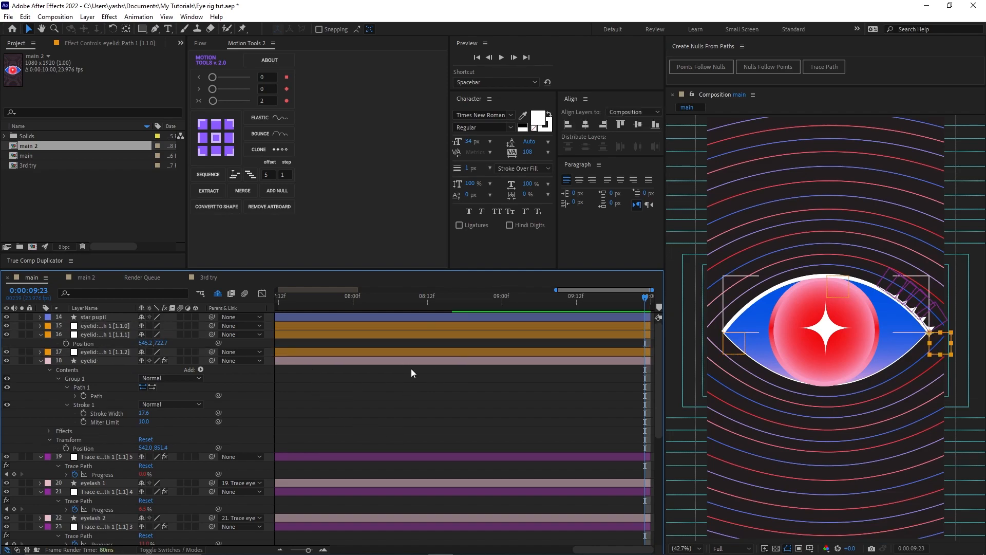
pyautogui.click(307, 337)
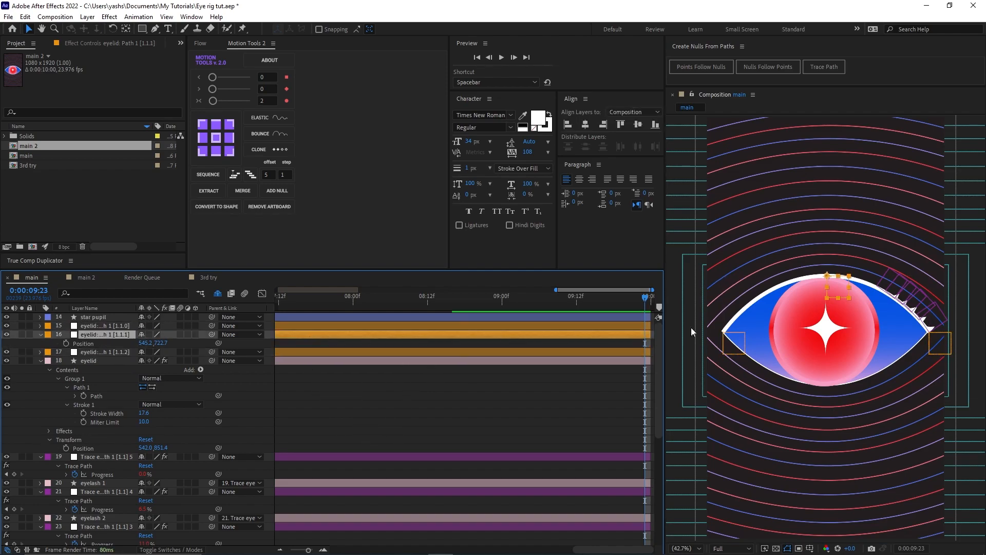
pyautogui.click(287, 327)
pyautogui.keyDown('ctrl'); pyautogui.click(300, 353); pyautogui.keyUp('ctrl')
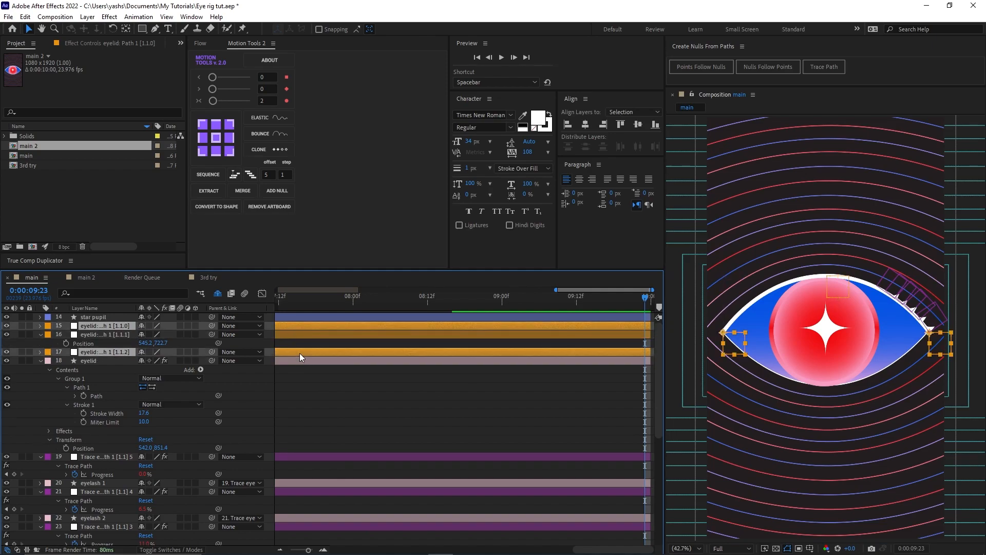
pyautogui.press('Delete')
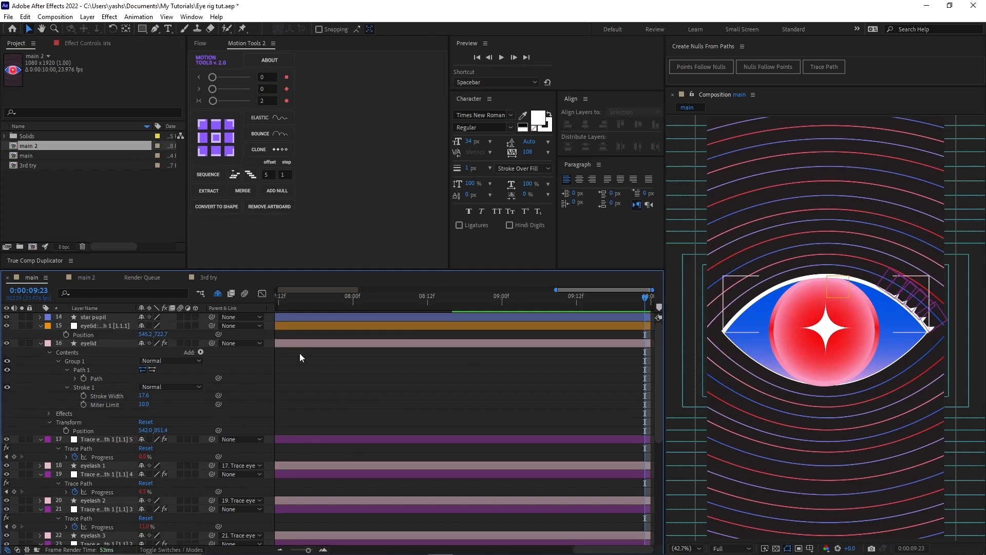
# Collapse the open layer properties and create nulls on the eye bg layer's path with Nulls Follow Points.
pyautogui.press('u')
pyautogui.click(94, 439)
pyautogui.press('u')
pyautogui.press('u')
pyautogui.click(106, 476)
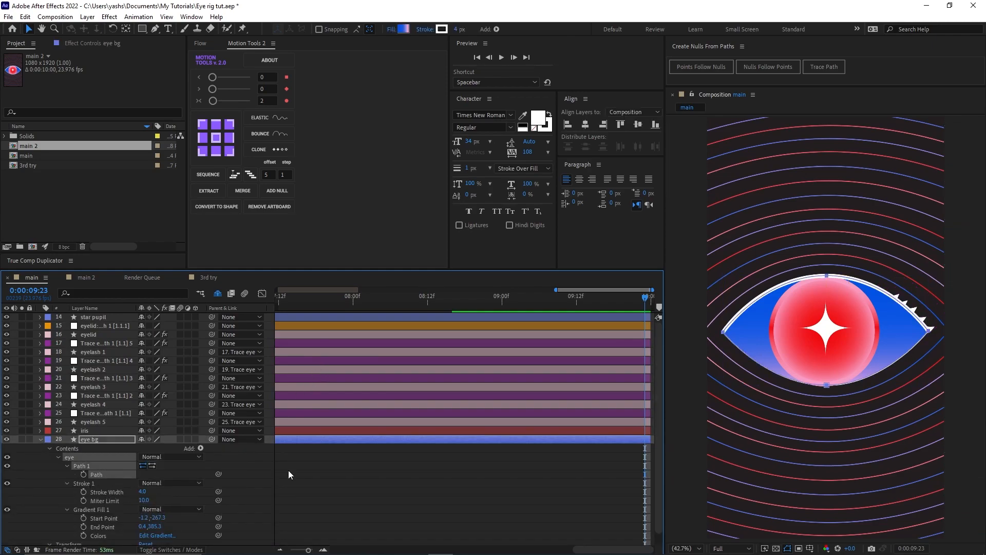
pyautogui.click(765, 66)
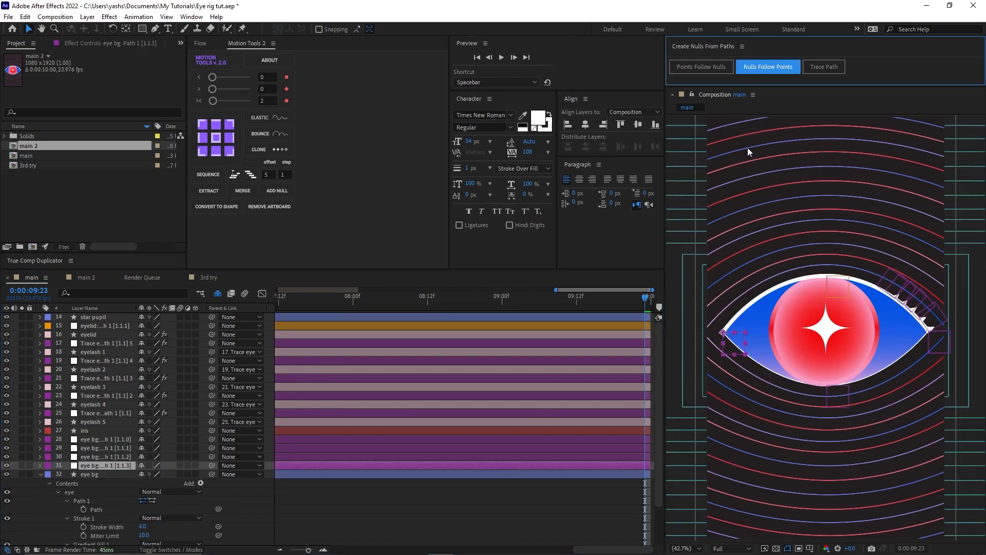
pyautogui.click(361, 504)
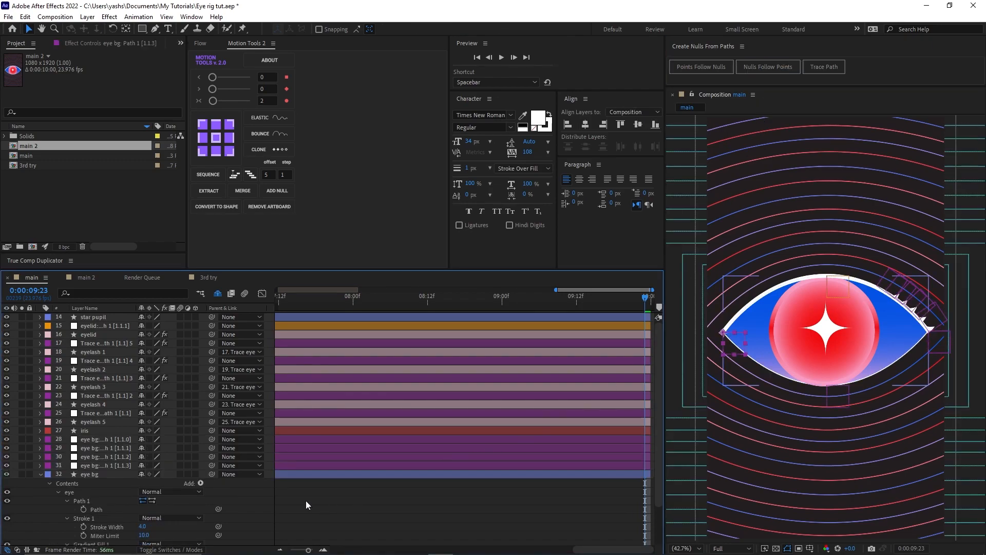
pyautogui.click(94, 464)
pyautogui.keyDown('shift'); pyautogui.click(98, 440); pyautogui.keyUp('shift')
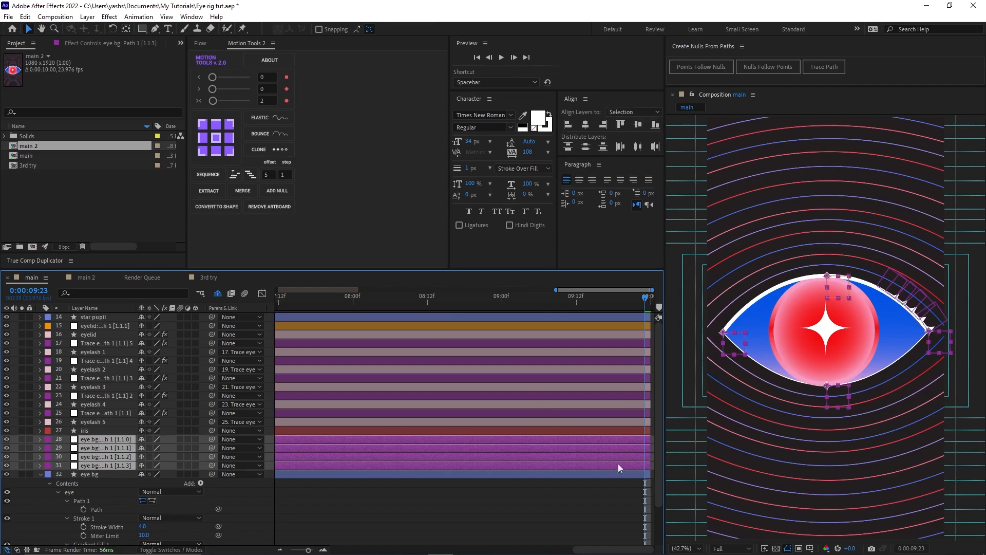
pyautogui.click(326, 508)
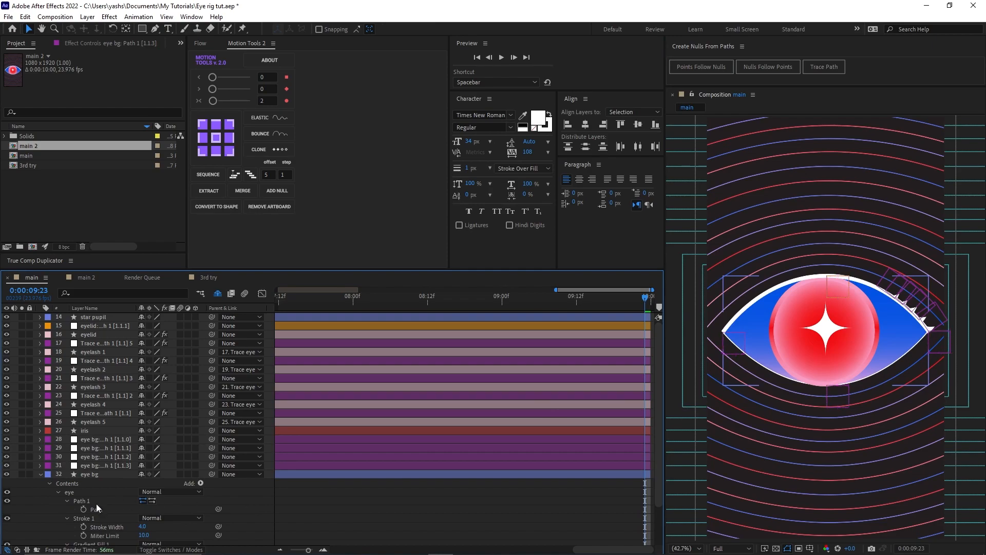
# Test the eye bg nulls by pulling the path's top point down below the star pupil.
pyautogui.click(101, 511)
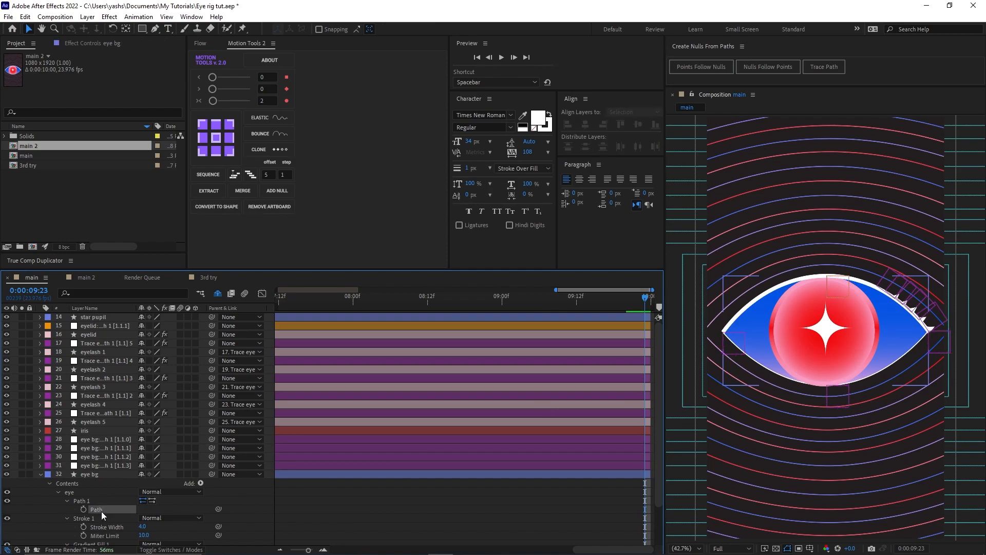
pyautogui.click(826, 277)
pyautogui.moveTo(828, 280); pyautogui.dragTo(824, 364)
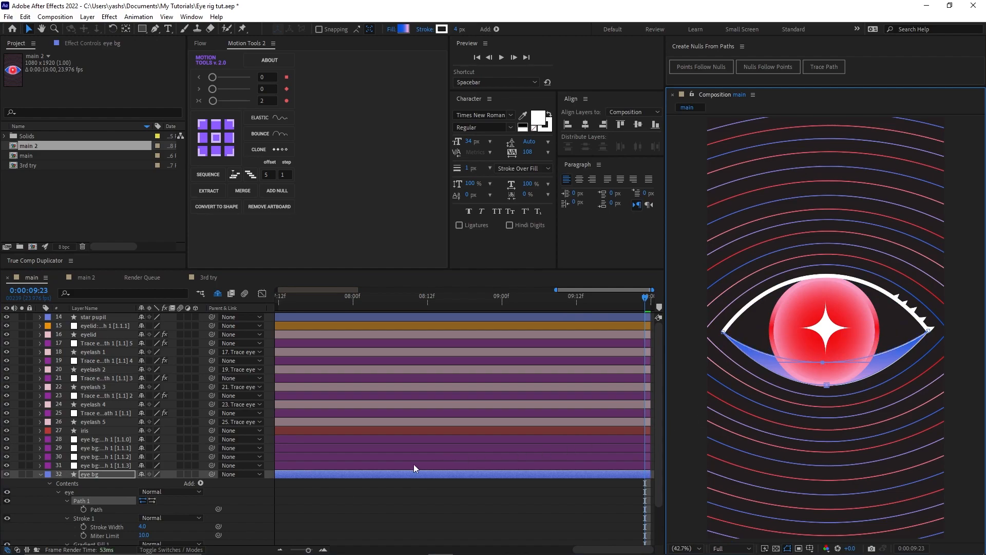
pyautogui.click(319, 467)
pyautogui.keyDown('shift'); pyautogui.click(313, 437); pyautogui.keyUp('shift')
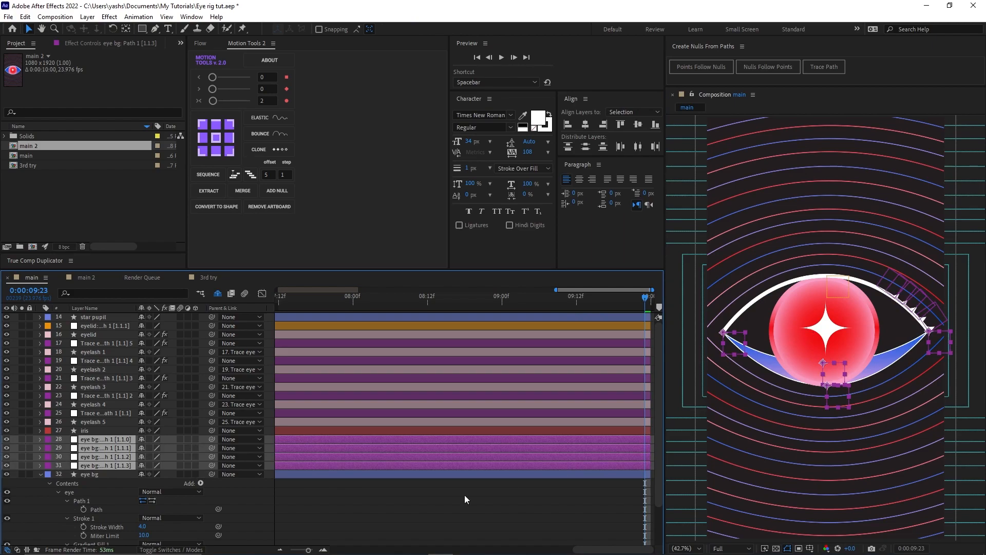
pyautogui.click(785, 72)
# Delete the two eye bg nulls at the corners of the eye, keeping the upper and lower ones.
pyautogui.click(311, 521)
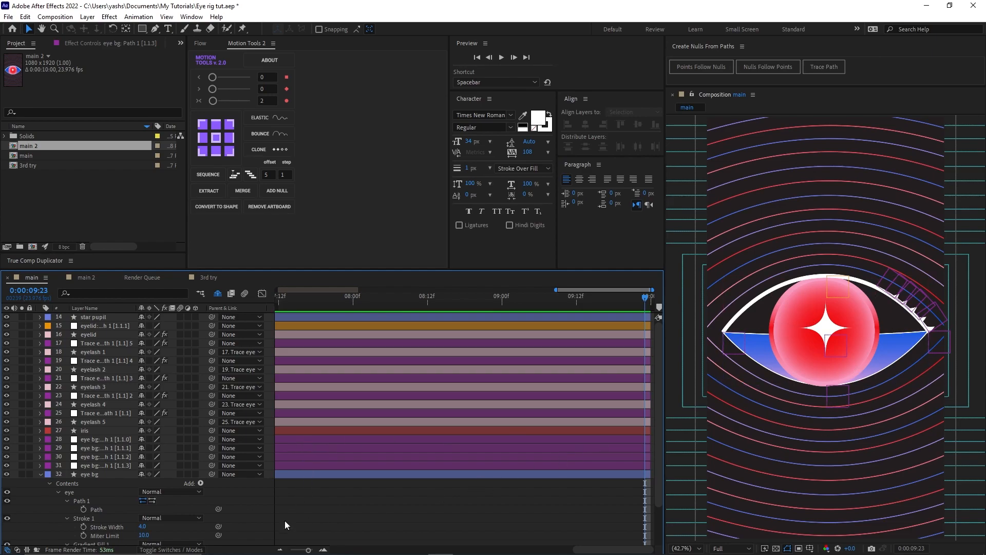
pyautogui.click(95, 449)
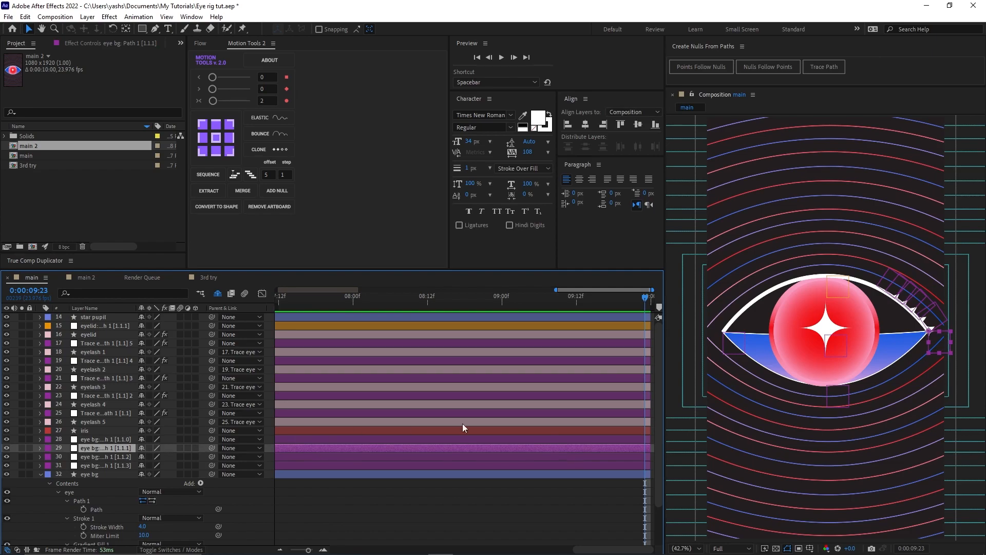
pyautogui.keyDown('ctrl'); pyautogui.click(97, 466); pyautogui.keyUp('ctrl')
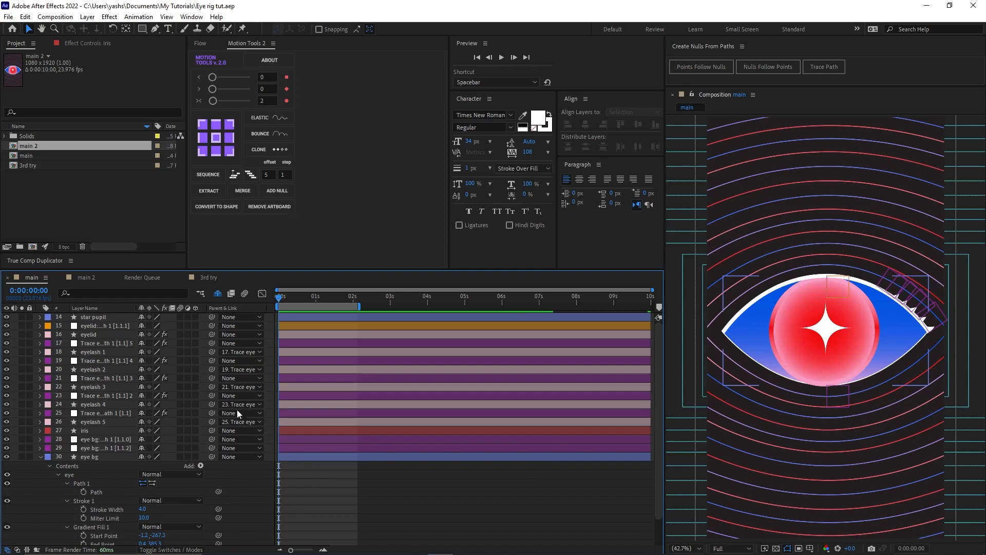
# Try pulling the eyelid's top null down past the star pupil, and undo the move.
pyautogui.click(95, 326)
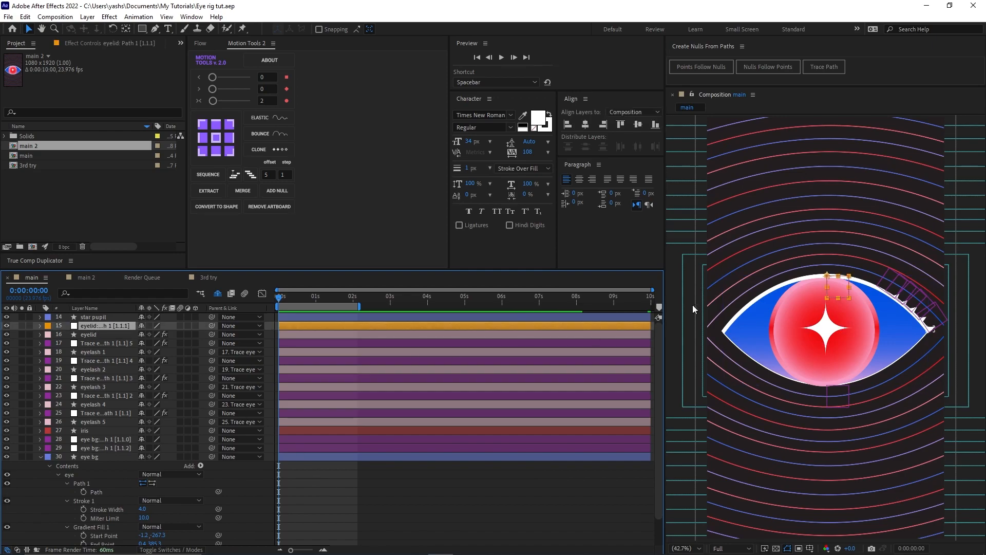
pyautogui.moveTo(828, 279); pyautogui.dragTo(824, 376)
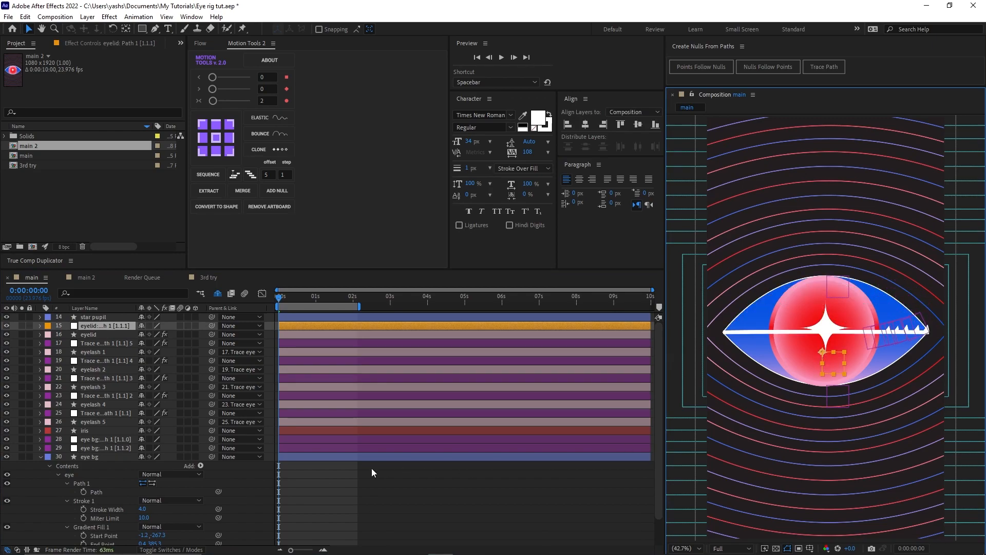
pyautogui.hotkey('ctrl', 'z')
# Parent the eyelid's top null to the eye bg null that follows the path's top point.
pyautogui.click(103, 448)
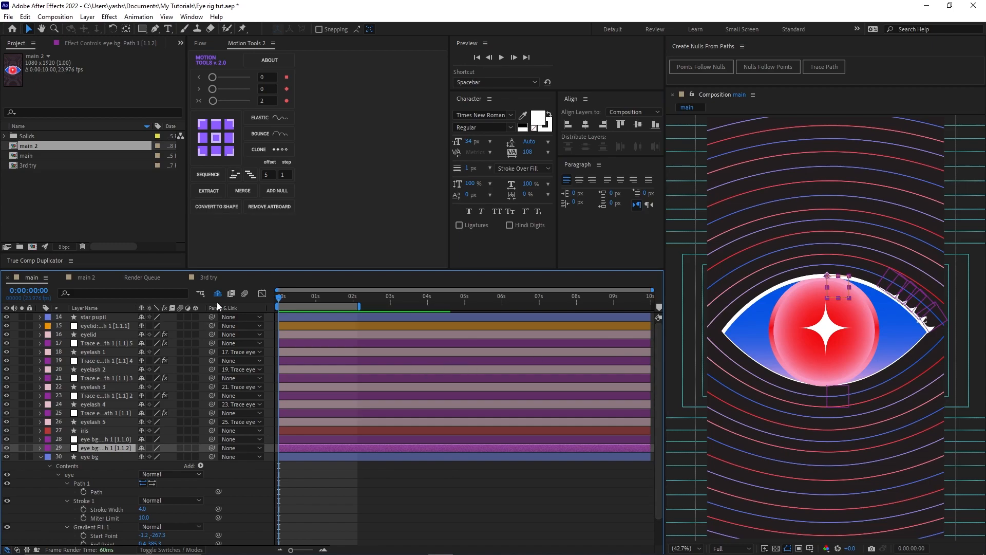
pyautogui.click(107, 327)
pyautogui.moveTo(212, 326); pyautogui.dragTo(104, 450)
pyautogui.click(104, 448)
# Test the parented rig by twice pulling the eye bg path's top point down to the star pupil, undoing each move.
pyautogui.click(103, 495)
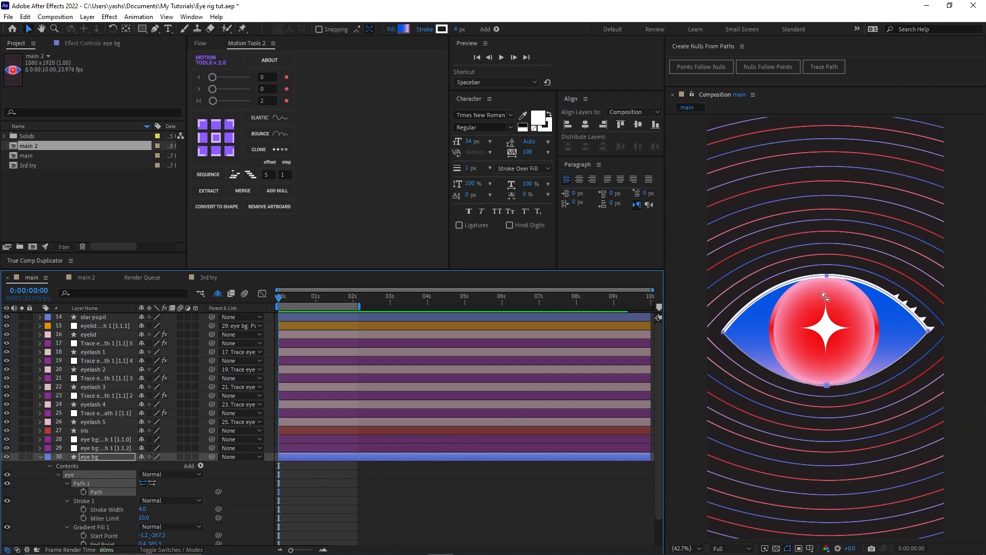
pyautogui.moveTo(826, 276); pyautogui.dragTo(827, 324)
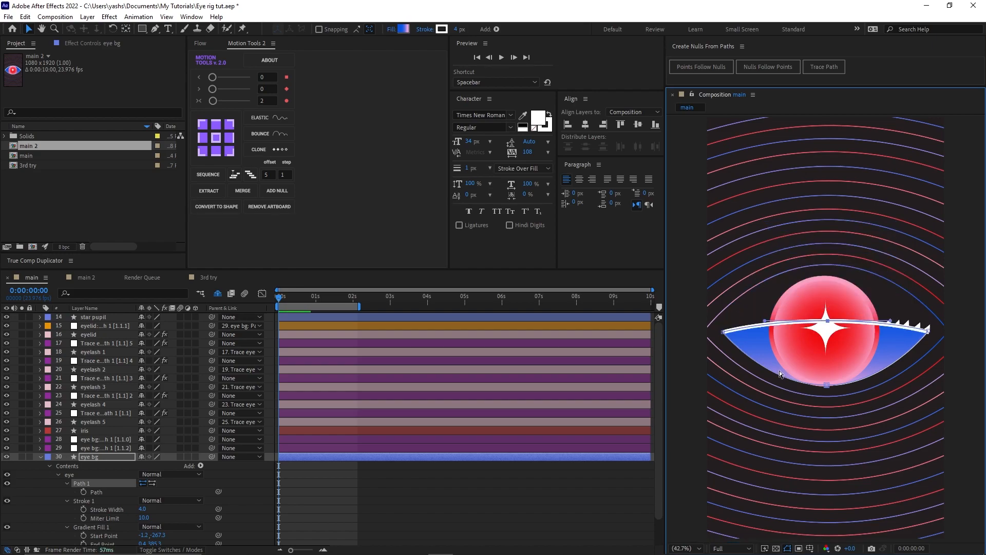
pyautogui.hotkey('ctrl', 'z')
pyautogui.hotkey('ctrl', 'z')
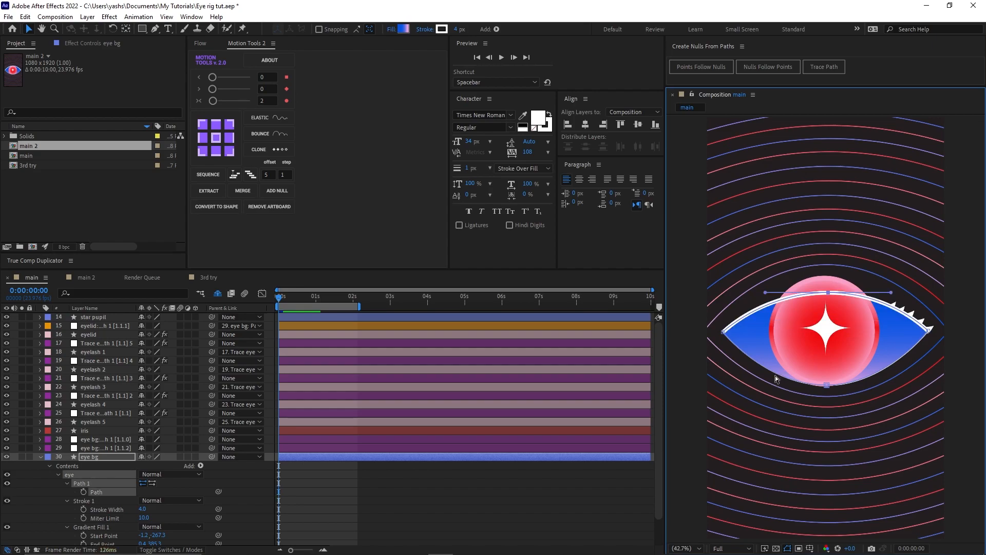
pyautogui.click(361, 496)
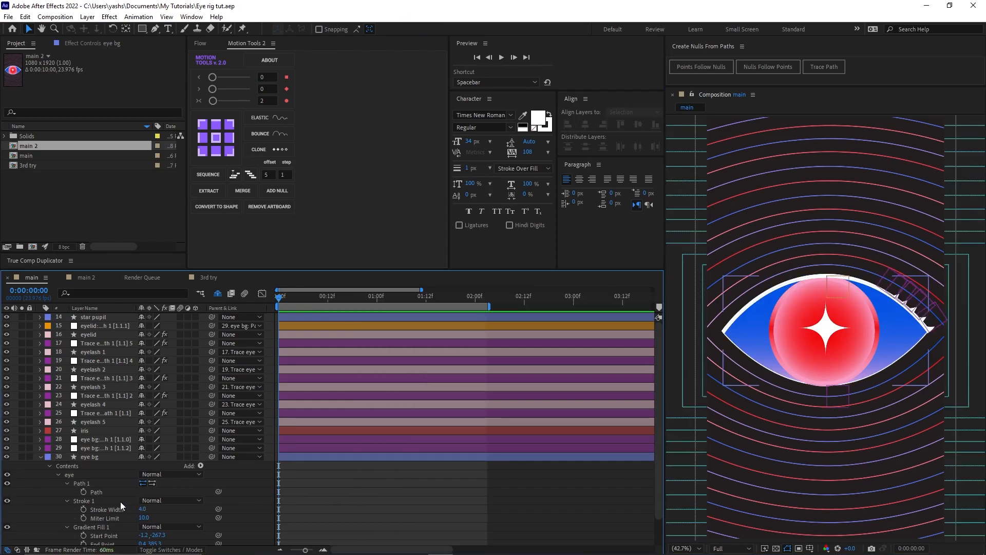
pyautogui.click(101, 492)
pyautogui.click(828, 277)
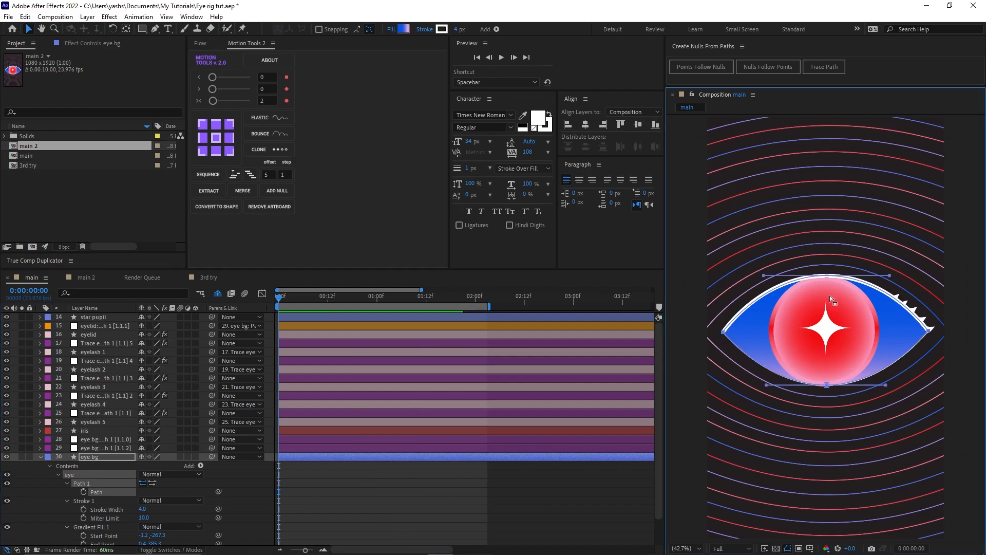
pyautogui.moveTo(826, 275); pyautogui.dragTo(831, 318)
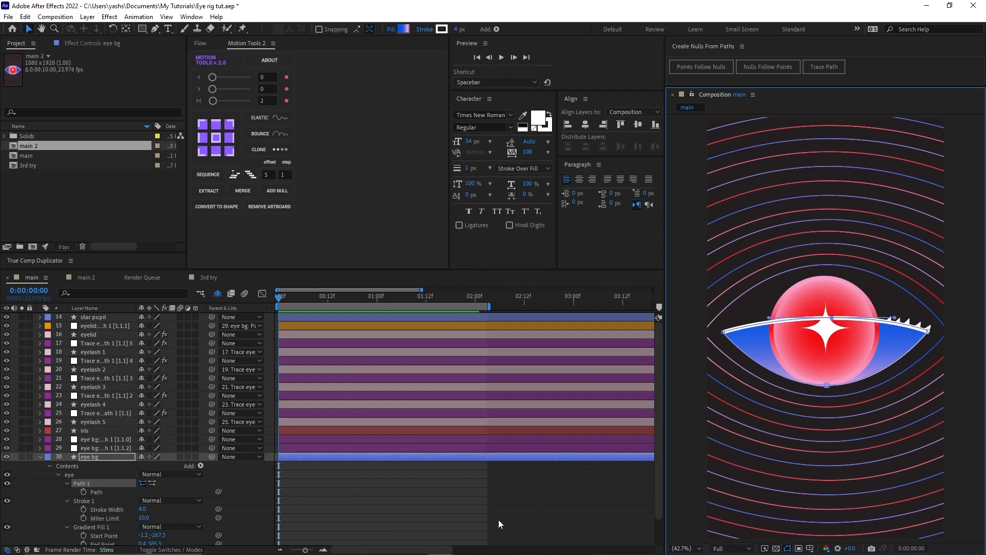
pyautogui.click(350, 486)
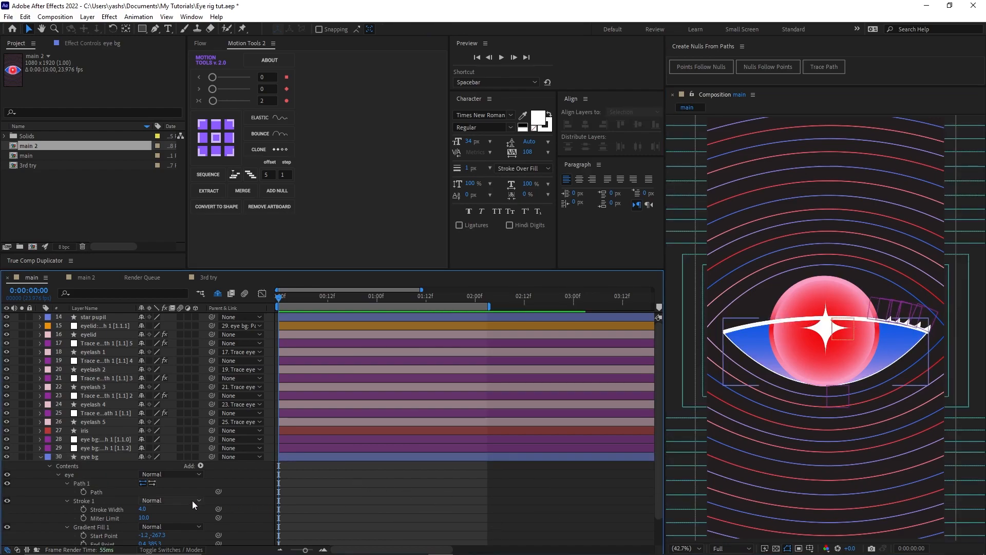
pyautogui.hotkey('ctrl', 'z')
pyautogui.hotkey('ctrl', 'z')
# Collapse the eye bg layer and duplicate it.
pyautogui.click(41, 456)
pyautogui.click(91, 457)
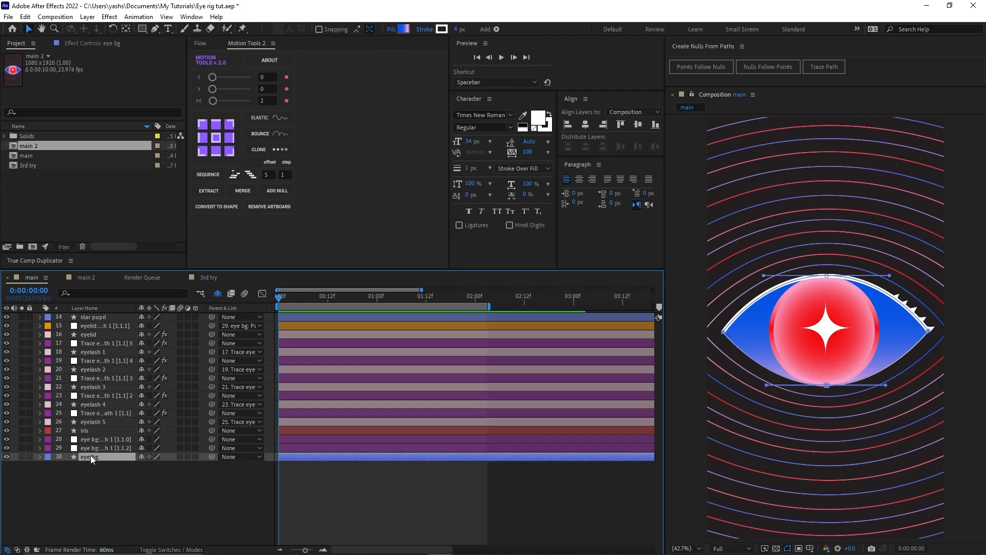
pyautogui.hotkey('ctrl', 'd')
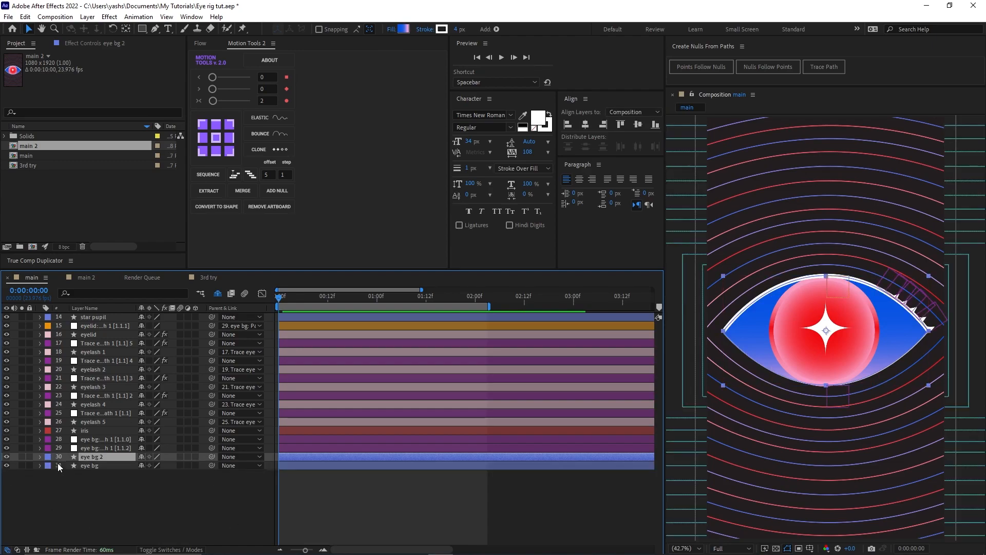
# Set the duplicated eye bg 2 layer's label colour to Green and rename the layer "eye bg matte".
pyautogui.click(48, 458)
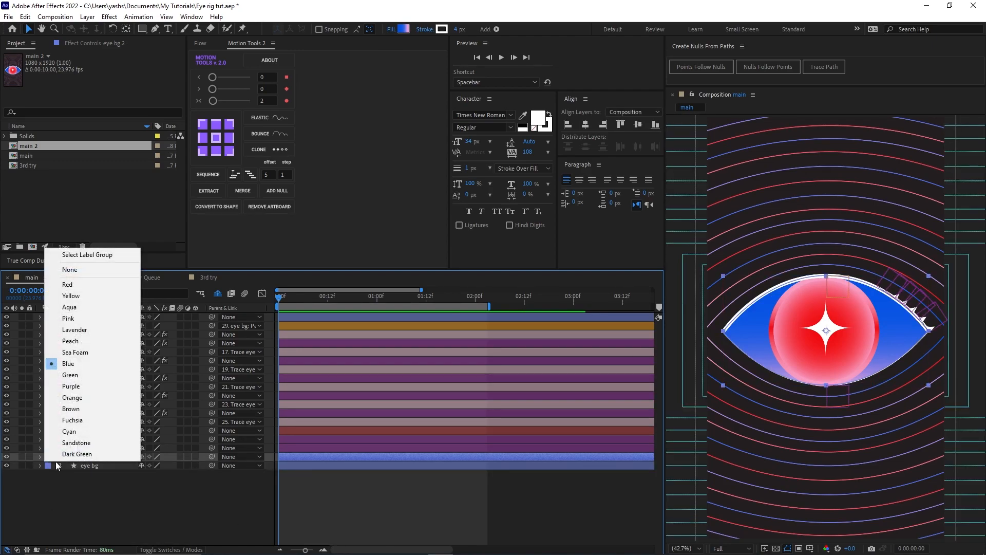
pyautogui.click(88, 375)
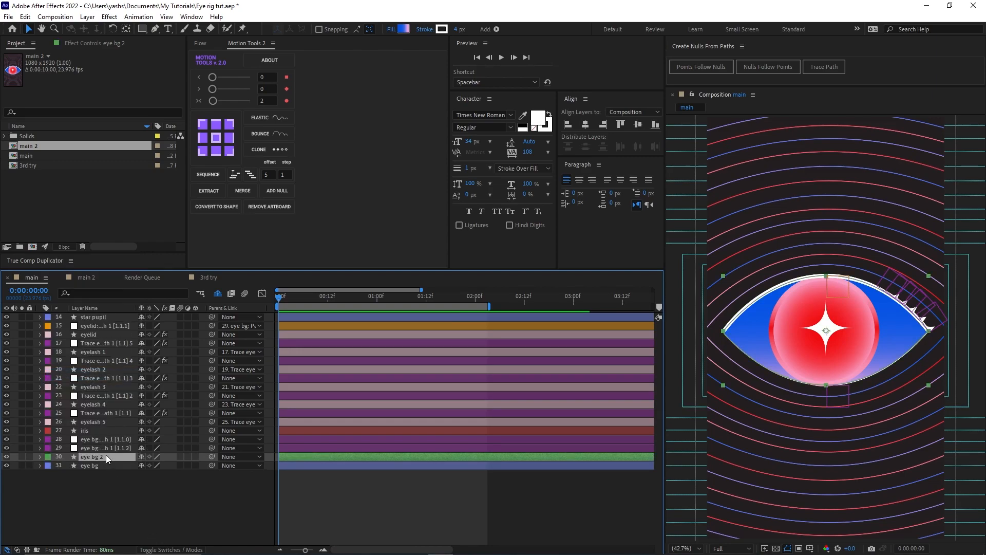
pyautogui.press('Return')
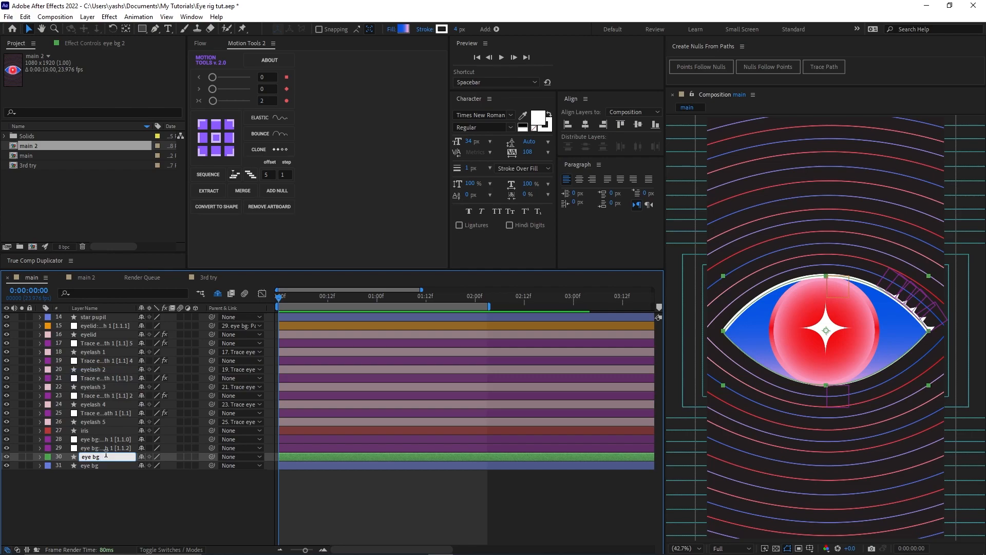
pyautogui.write('eye bg matte')
pyautogui.press('Return')
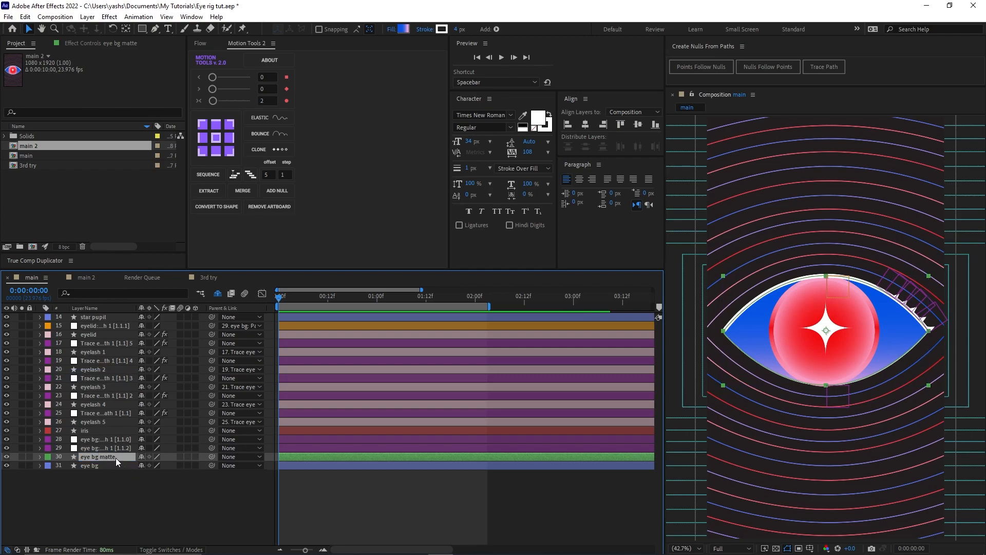
# Move the eye bg matte layer directly above the star pupil layer and set its stroke to None.
pyautogui.moveTo(114, 460); pyautogui.dragTo(115, 315)
pyautogui.click(115, 534)
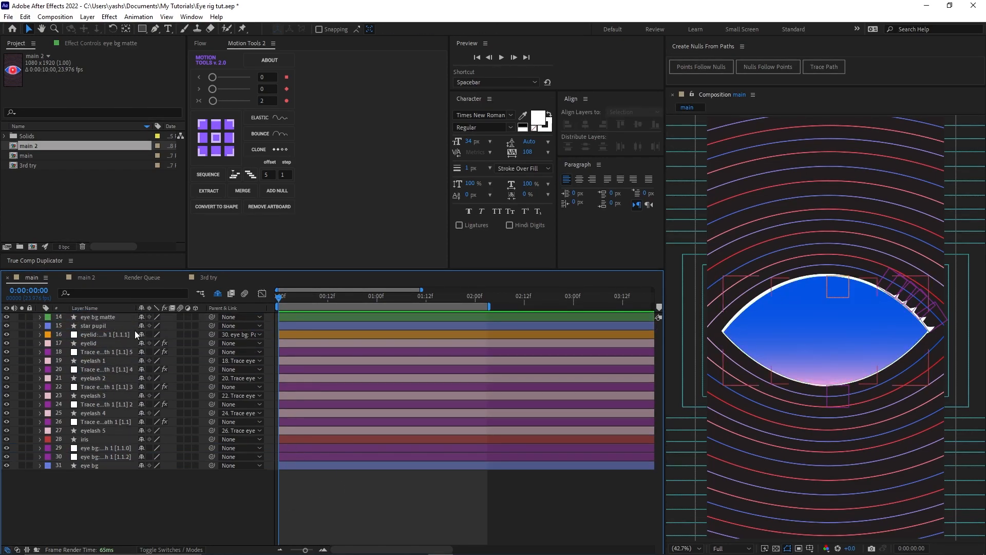
pyautogui.click(110, 318)
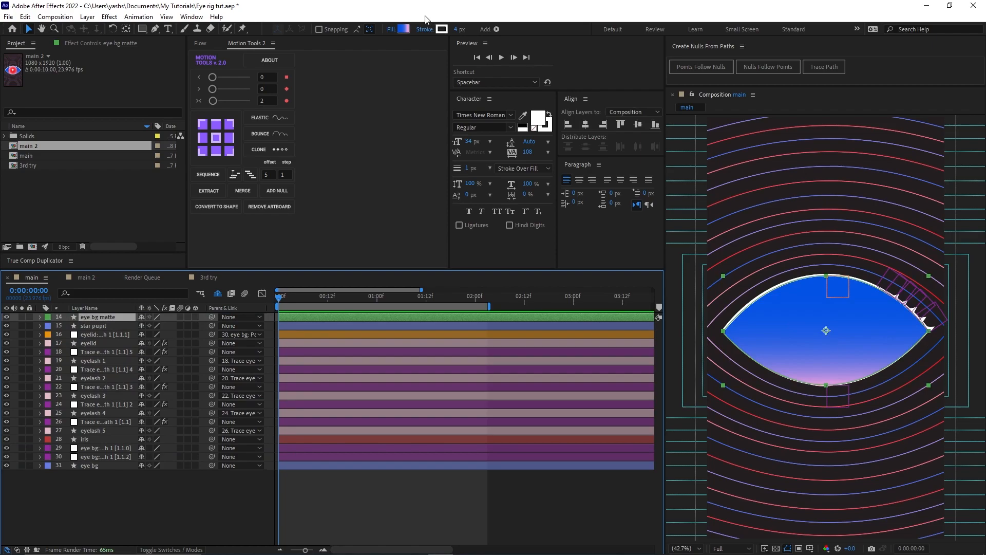
pyautogui.click(424, 31)
pyautogui.click(495, 257)
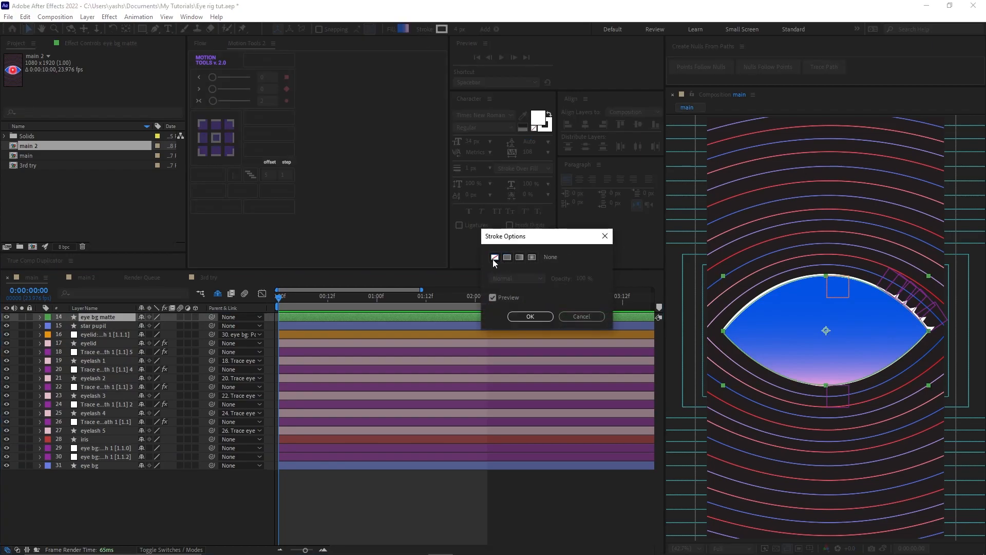
pyautogui.click(530, 316)
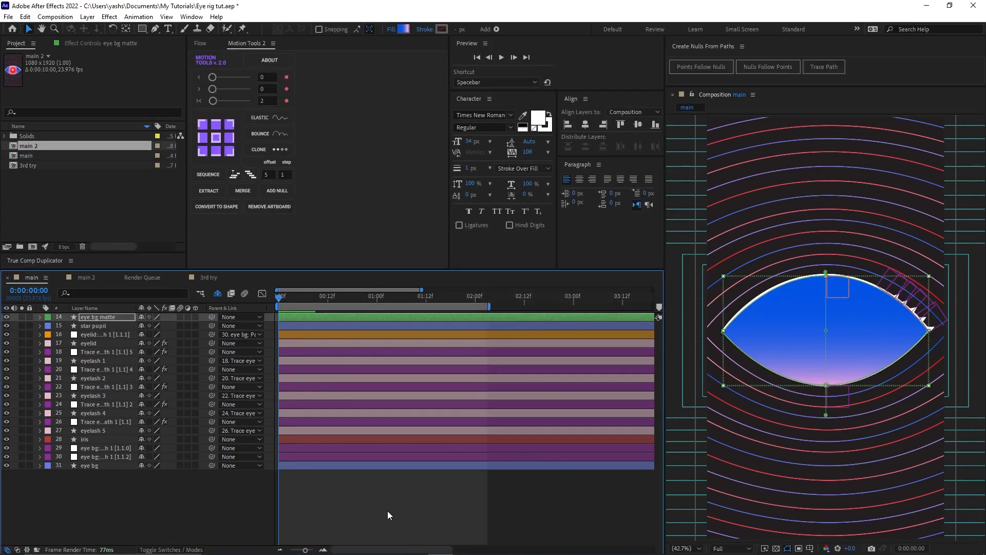
# Filter the eye bg matte and eye bg layers by "path" and link the matte's Path property to eye bg's Path.
pyautogui.click(103, 317)
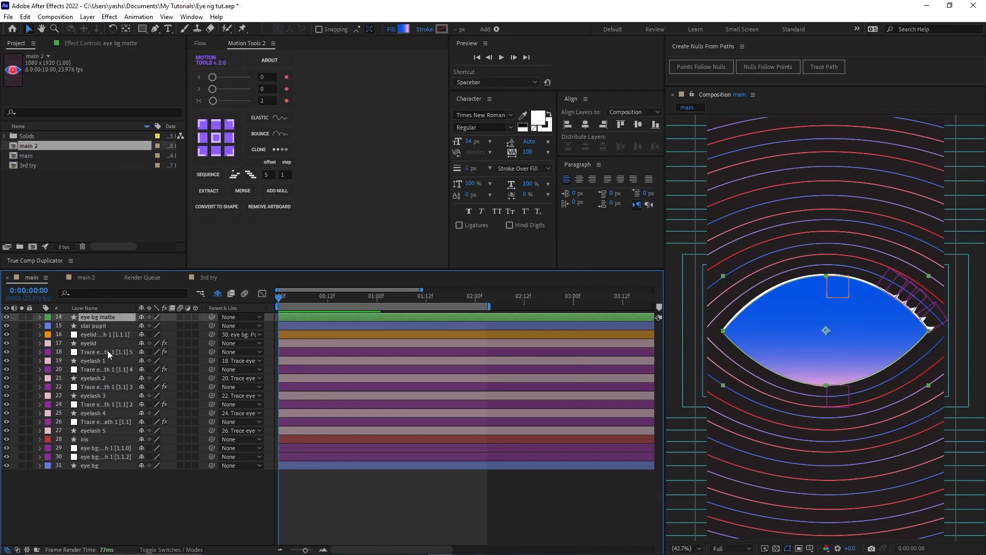
pyautogui.keyDown('ctrl'); pyautogui.click(89, 466); pyautogui.keyUp('ctrl')
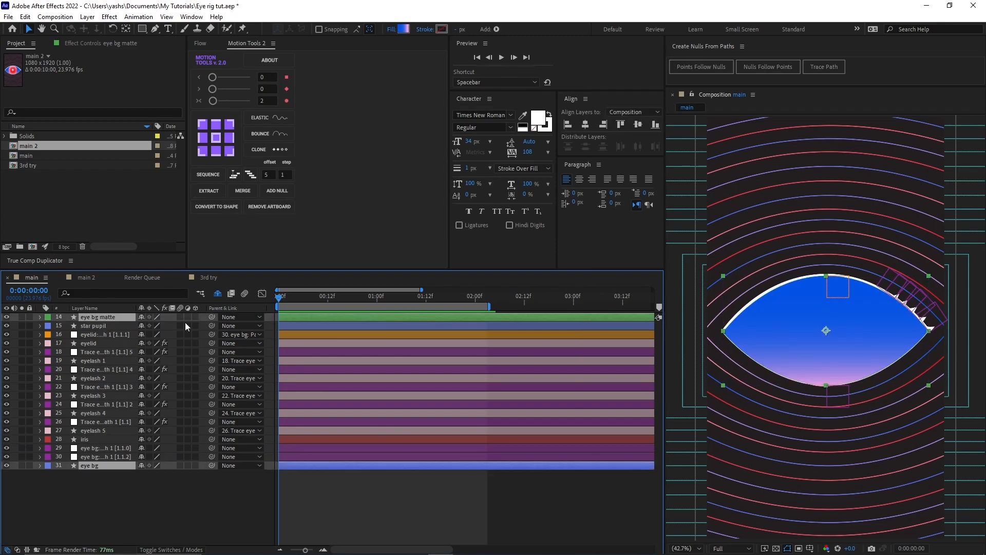
pyautogui.click(118, 299)
pyautogui.write('path')
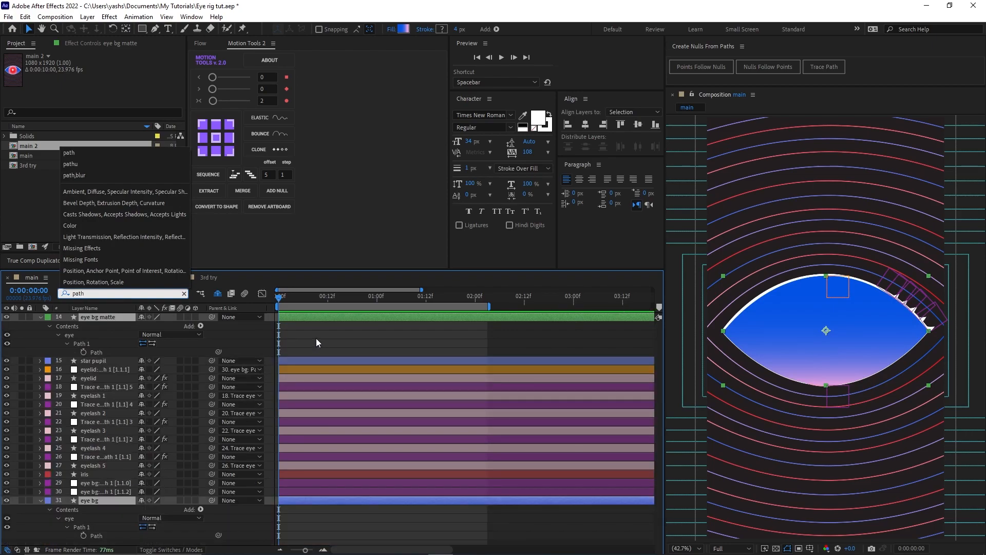
pyautogui.click(251, 338)
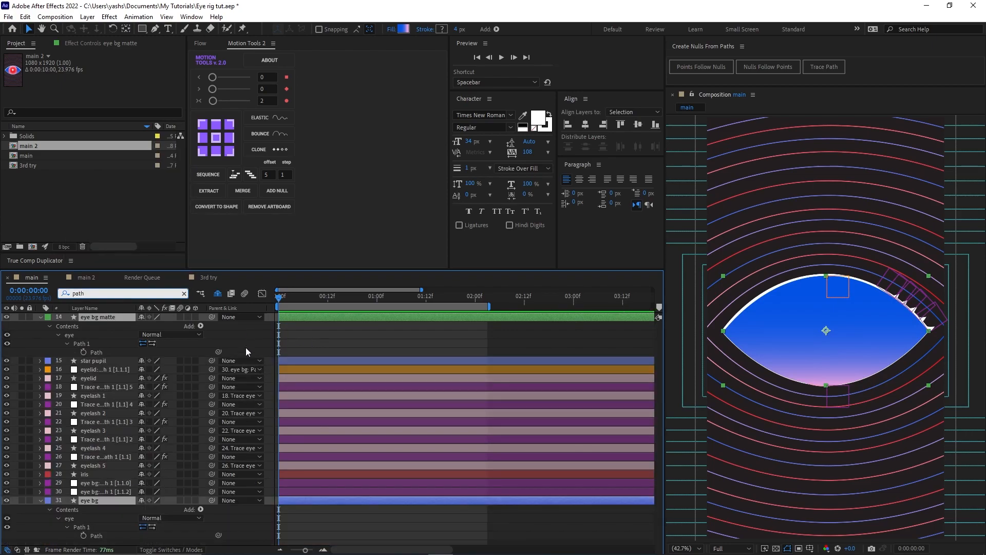
pyautogui.moveTo(219, 353); pyautogui.dragTo(105, 538)
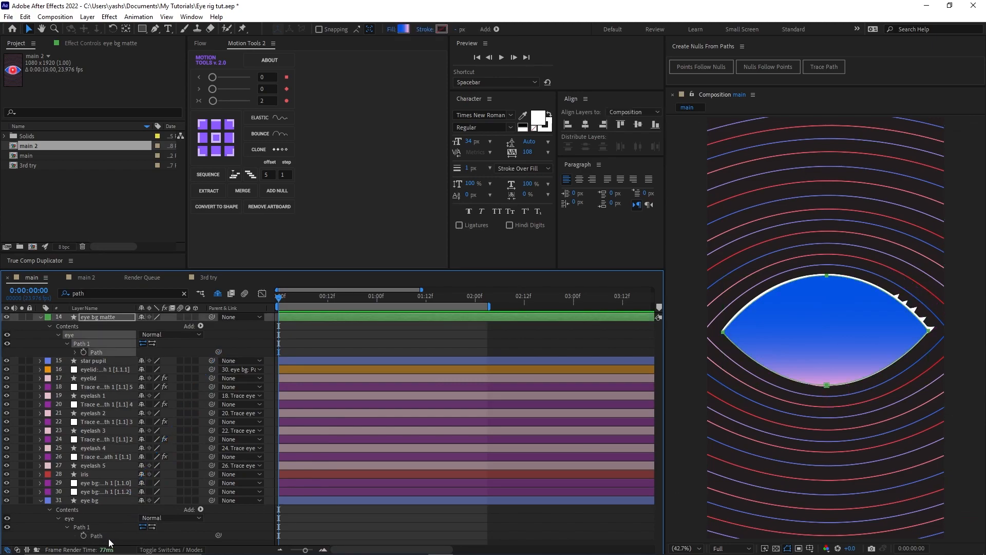
# Test the path link by pulling the eye bg path's top point down to the star pupil, and undo the move.
pyautogui.click(106, 538)
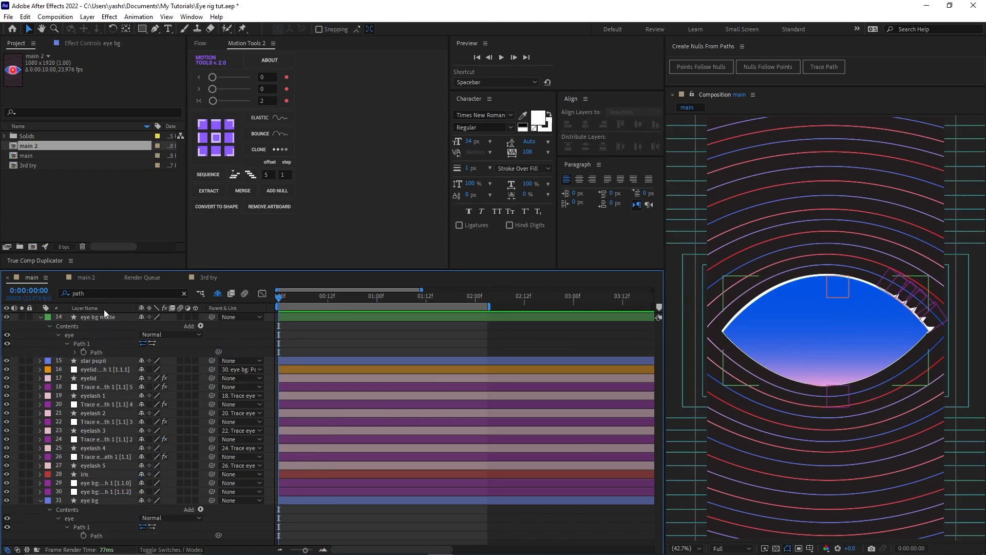
pyautogui.click(97, 353)
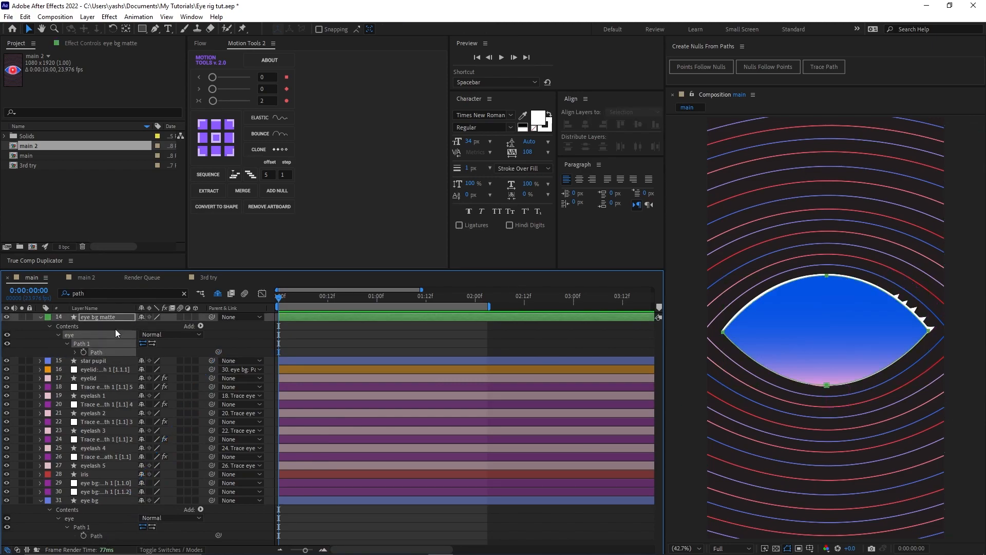
pyautogui.click(191, 348)
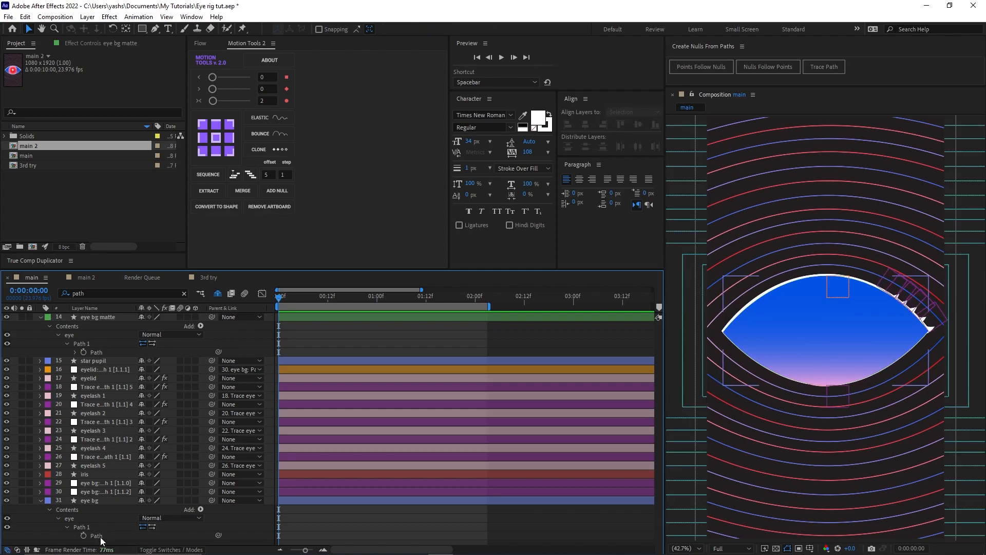
pyautogui.click(98, 537)
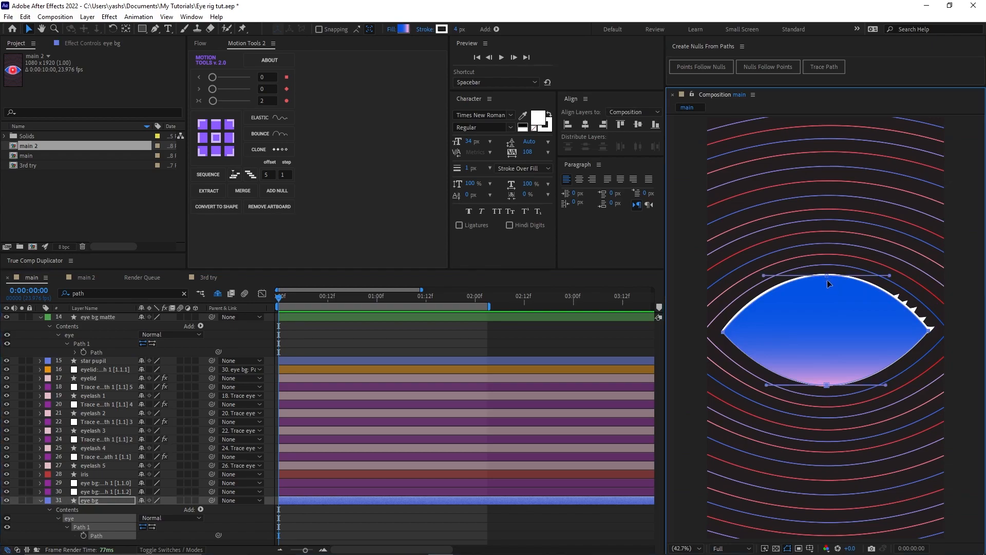
pyautogui.moveTo(828, 276); pyautogui.dragTo(826, 341)
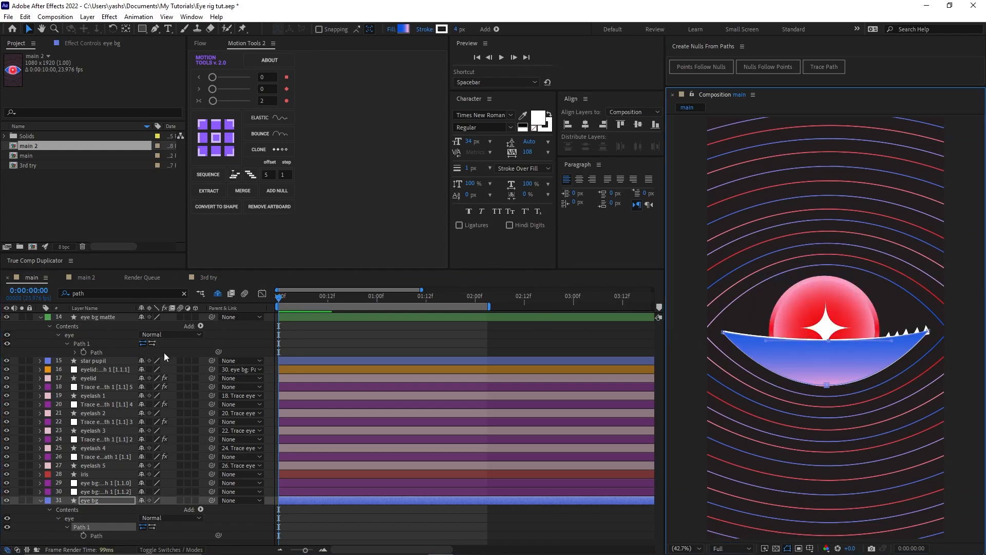
pyautogui.hotkey('ctrl', 'z')
# Hide the eye bg matte layer.
pyautogui.doubleClick(103, 319)
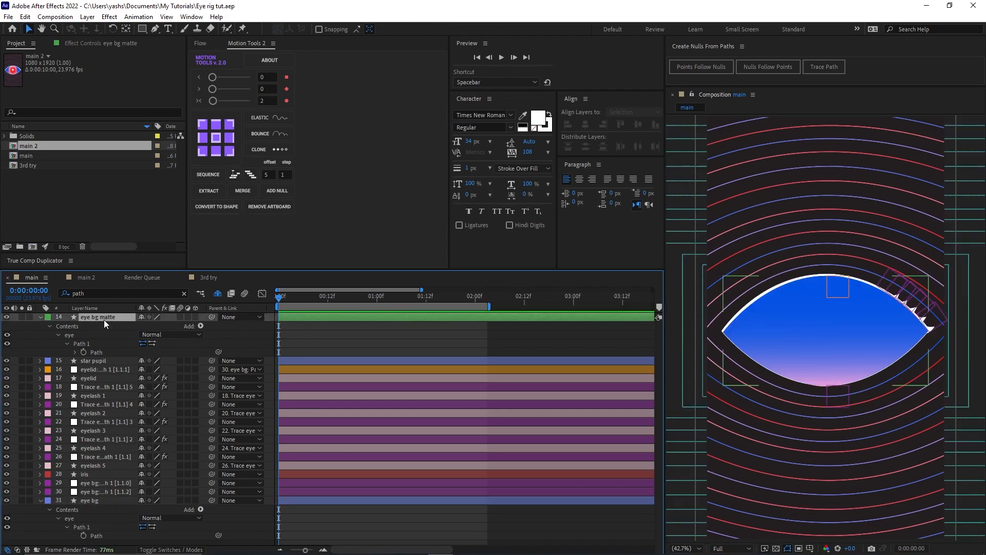
pyautogui.click(92, 330)
pyautogui.click(6, 318)
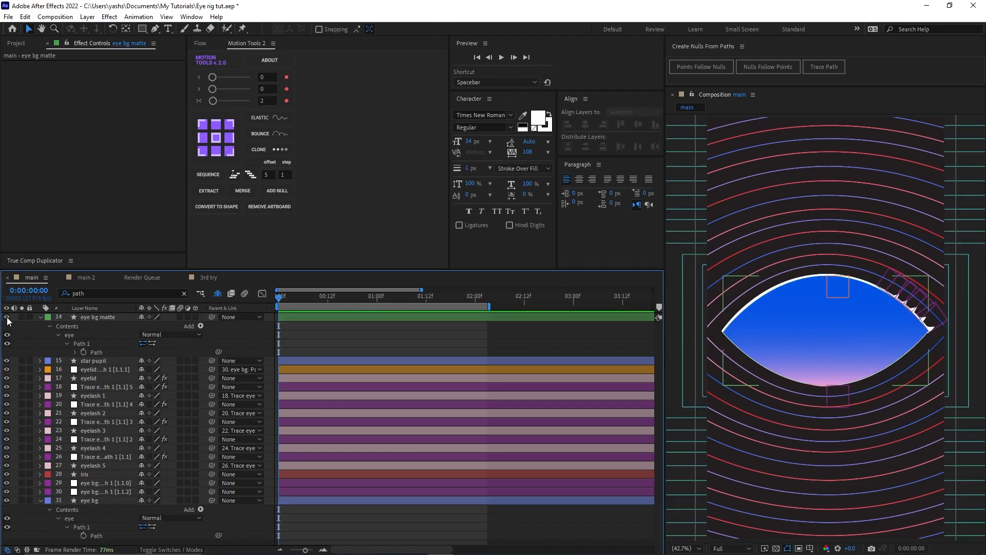
# Apply the Set Matte effect to the iris layer.
pyautogui.click(93, 475)
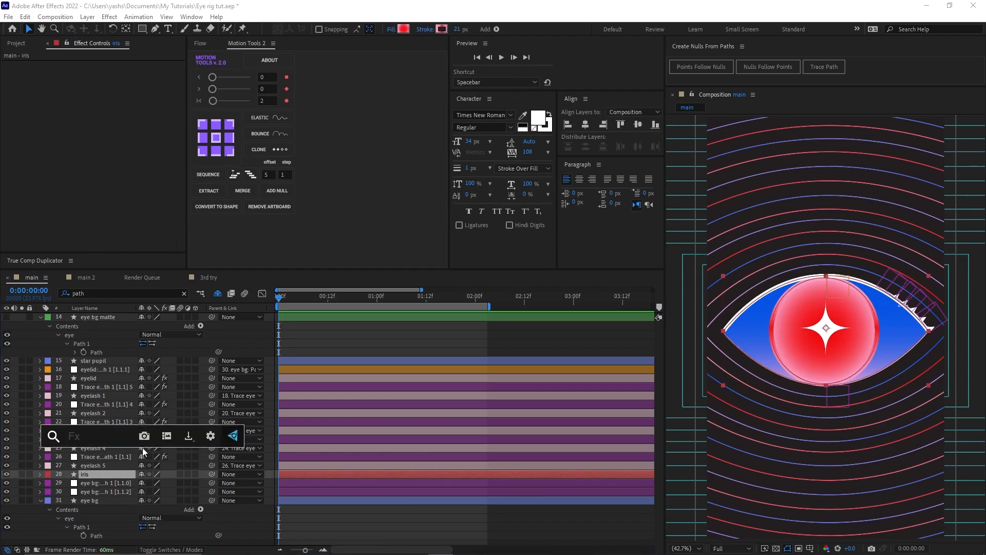
pyautogui.write('set ma')
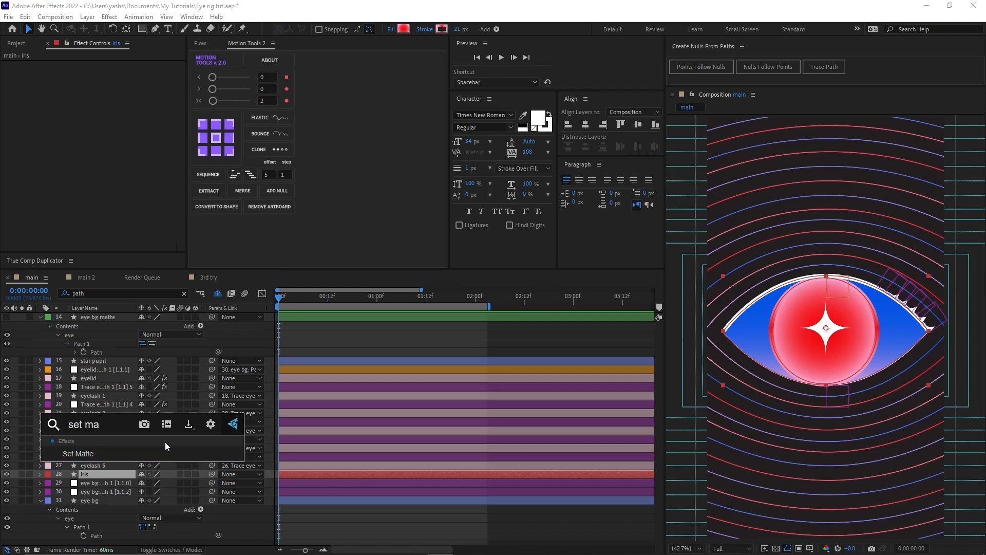
pyautogui.hotkey('ctrl', 'space')
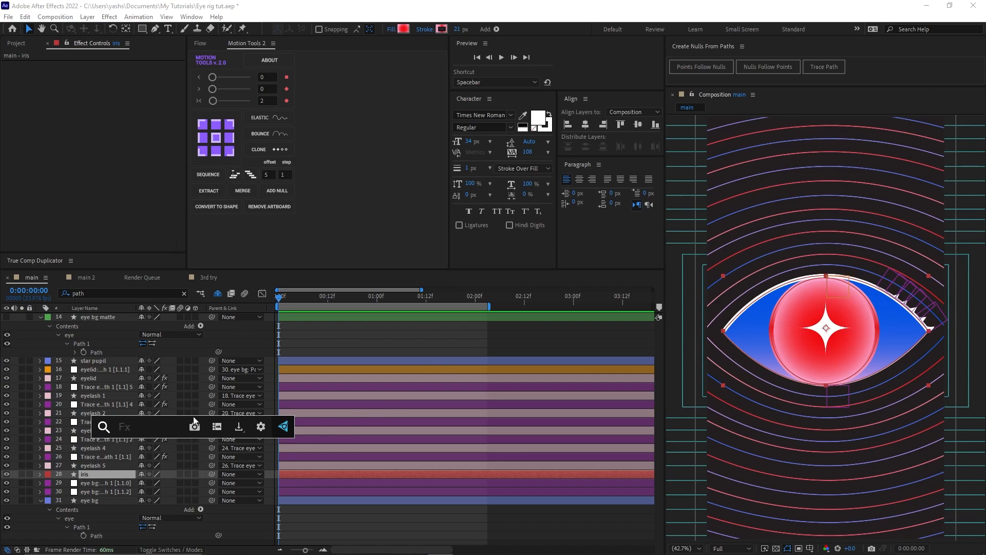
pyautogui.write('set ma')
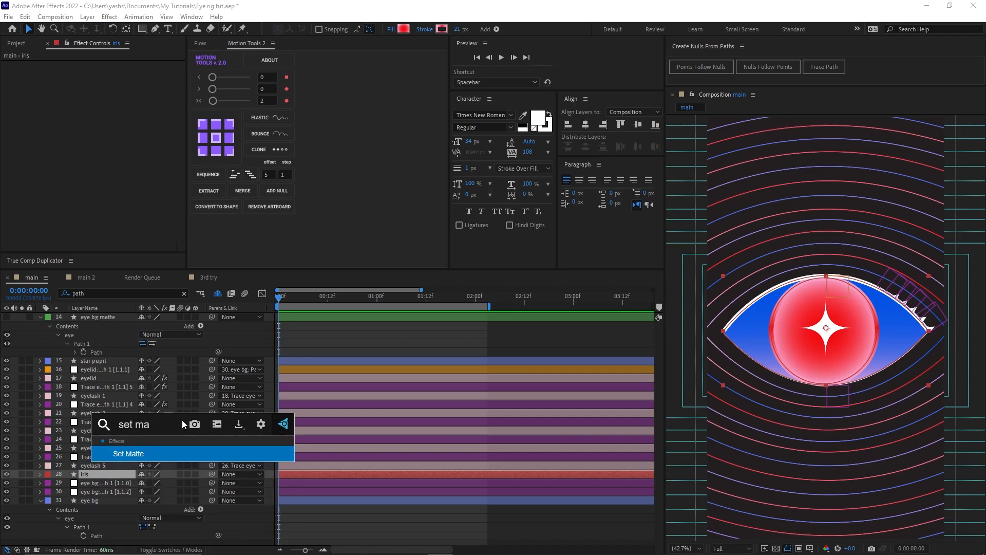
pyautogui.press('Return')
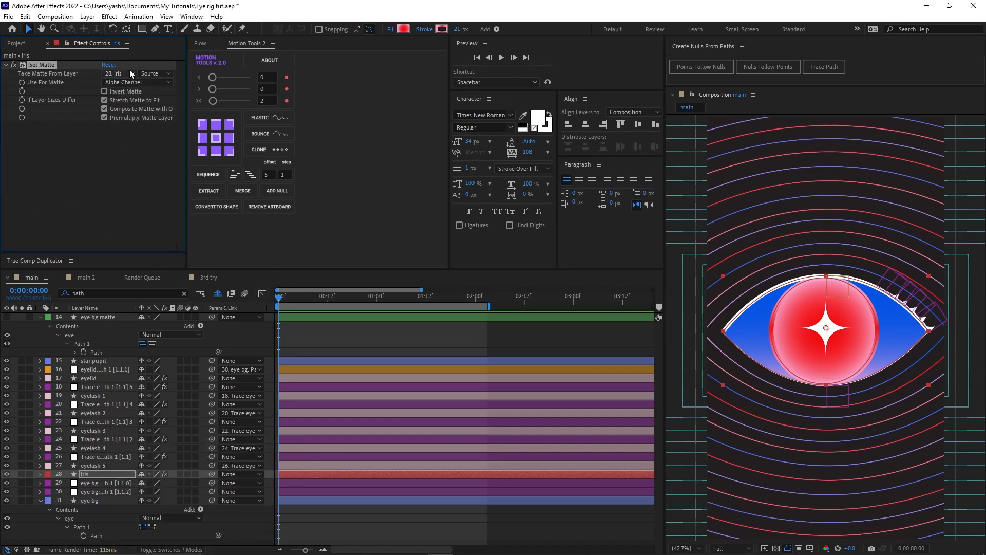
# Set the iris's Set Matte source layer to eye bg matte and copy the effect onto the star pupil layer.
pyautogui.click(116, 76)
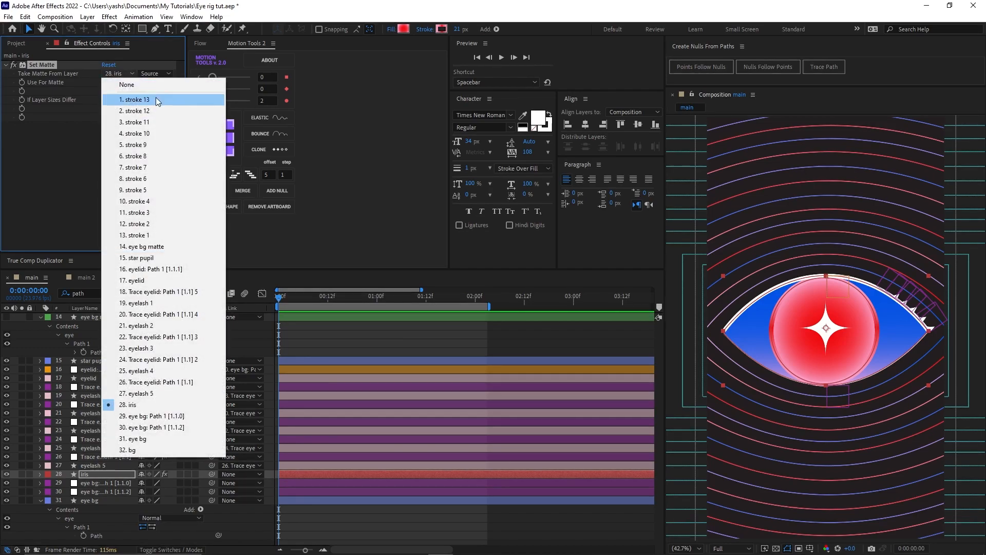
pyautogui.click(173, 248)
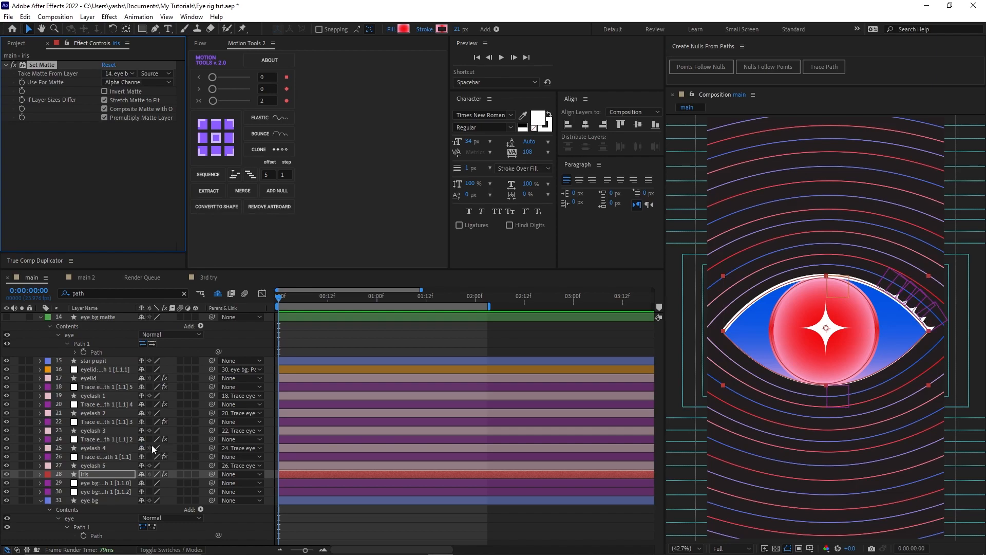
pyautogui.click(105, 360)
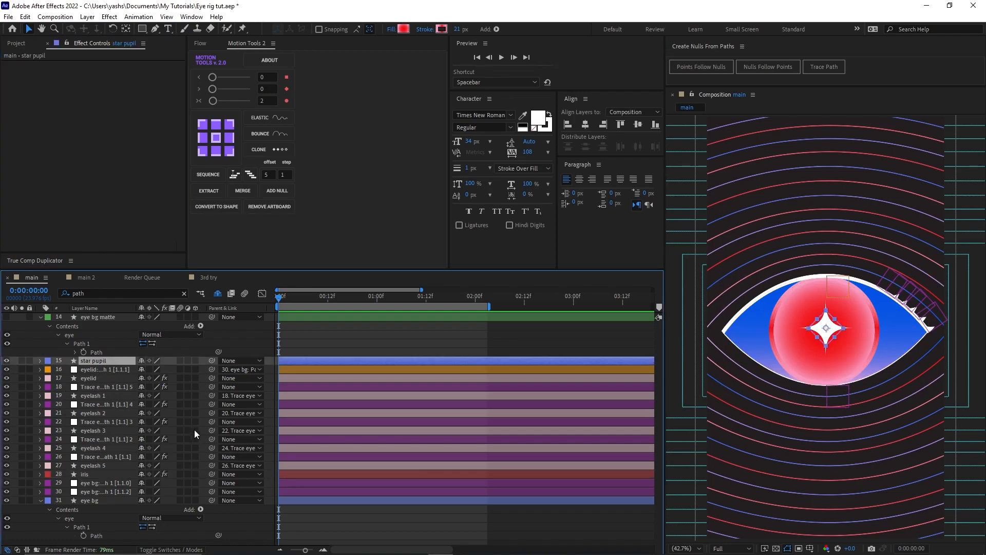
pyautogui.click(313, 335)
# Test the matted eye by pulling the eye bg path's top point down over the star pupil and back up, undoing both moves.
pyautogui.click(96, 535)
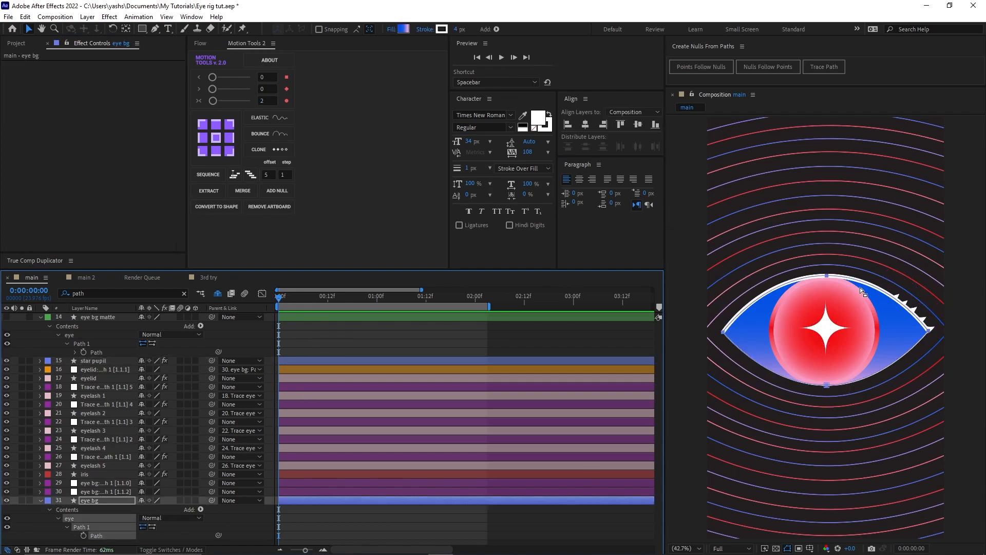
pyautogui.click(827, 276)
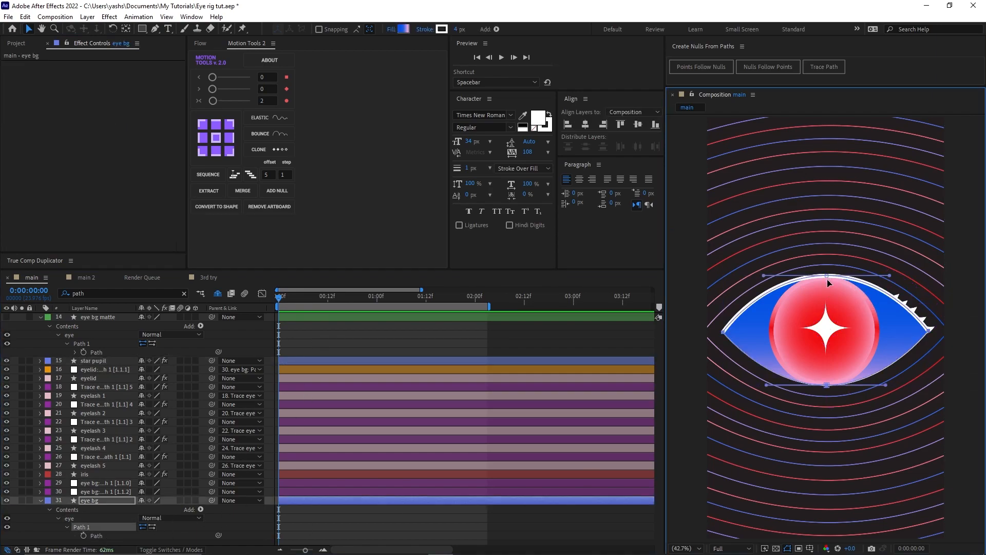
pyautogui.moveTo(827, 278); pyautogui.dragTo(832, 341)
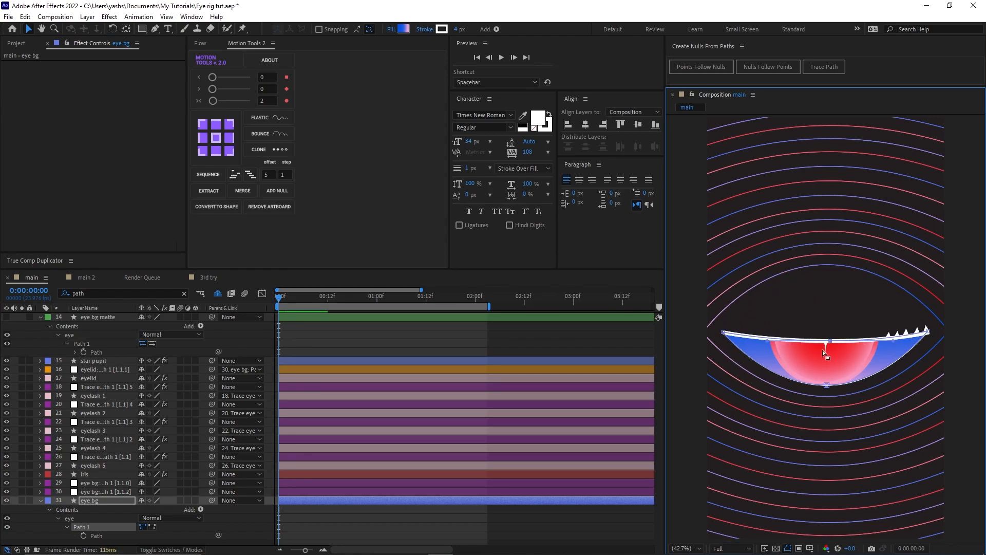
pyautogui.moveTo(836, 343); pyautogui.dragTo(829, 278)
pyautogui.hotkey('ctrl', 'z')
pyautogui.hotkey('ctrl', 'z')
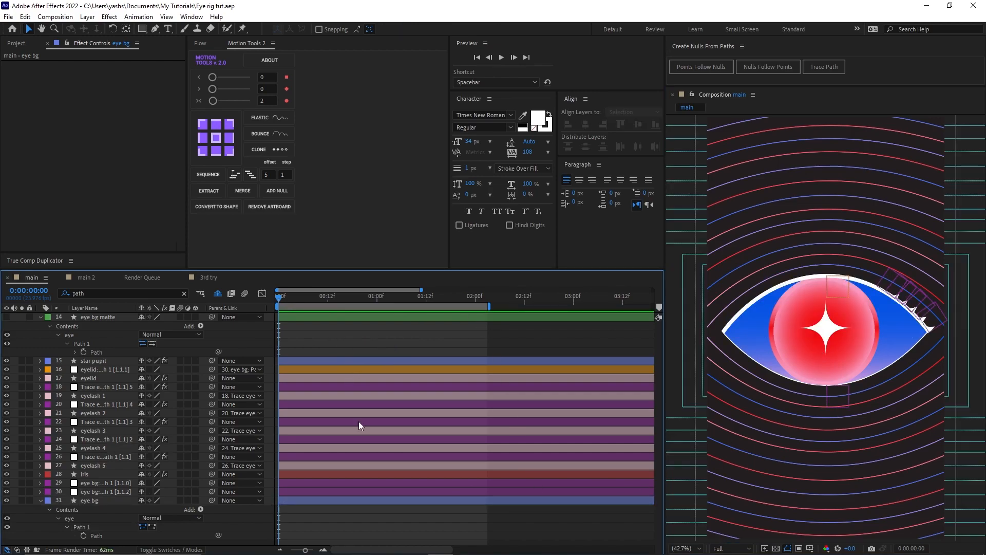
# Repeat the blink test by lowering the eye bg path's top point, toggle the move with undo and redo, and leave it undone.
pyautogui.click(113, 534)
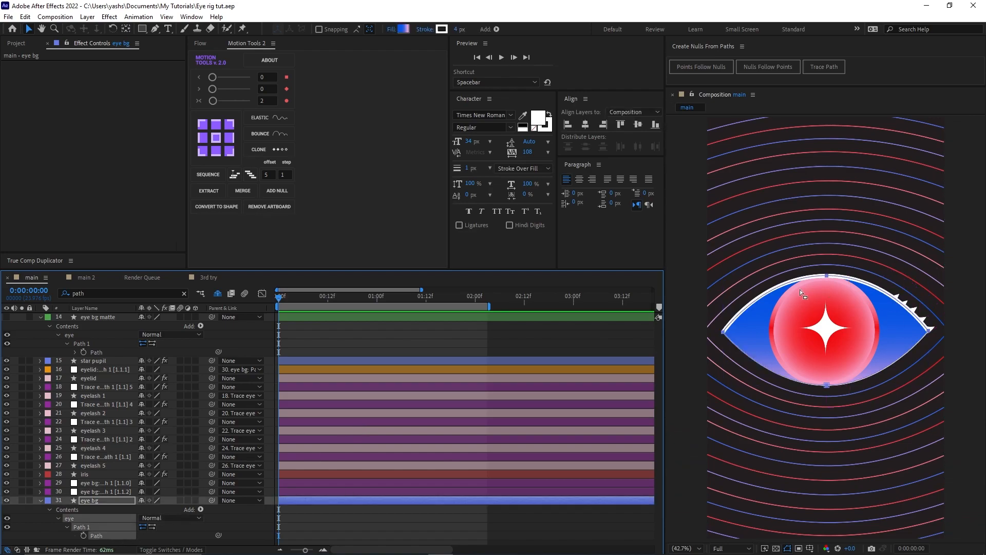
pyautogui.moveTo(826, 277); pyautogui.dragTo(832, 339)
pyautogui.hotkey('ctrl', 'z')
pyautogui.hotkey('ctrl', 'shift', 'z')
pyautogui.hotkey('ctrl', 'z')
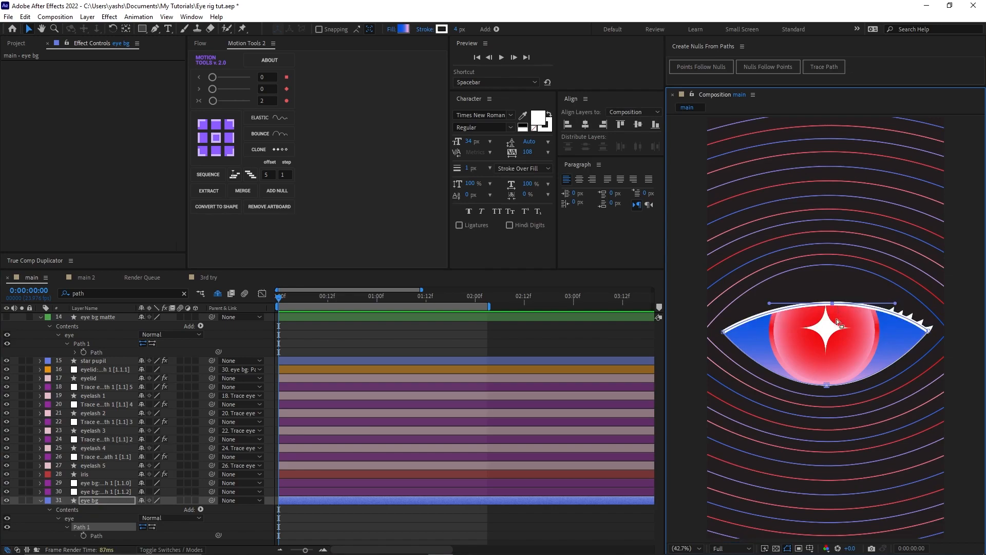
pyautogui.click(374, 344)
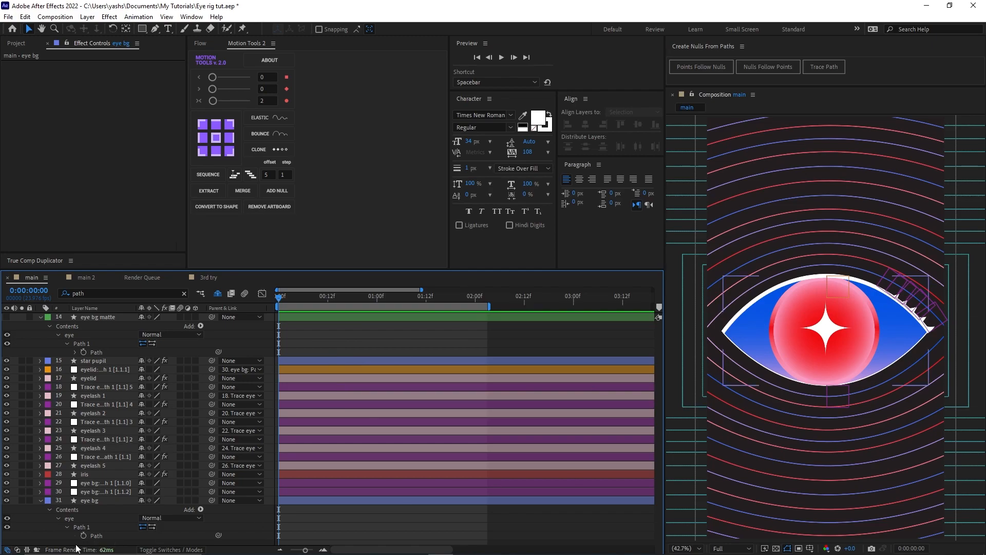
# Test the blink once more by lowering the eye bg path's top point over the star pupil, and undo the move.
pyautogui.click(104, 537)
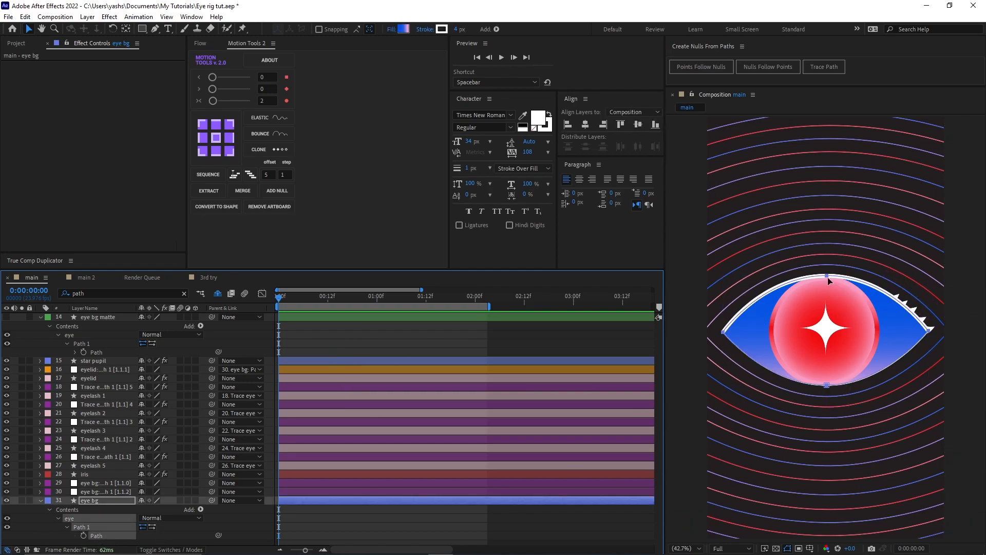
pyautogui.moveTo(828, 279); pyautogui.dragTo(828, 327)
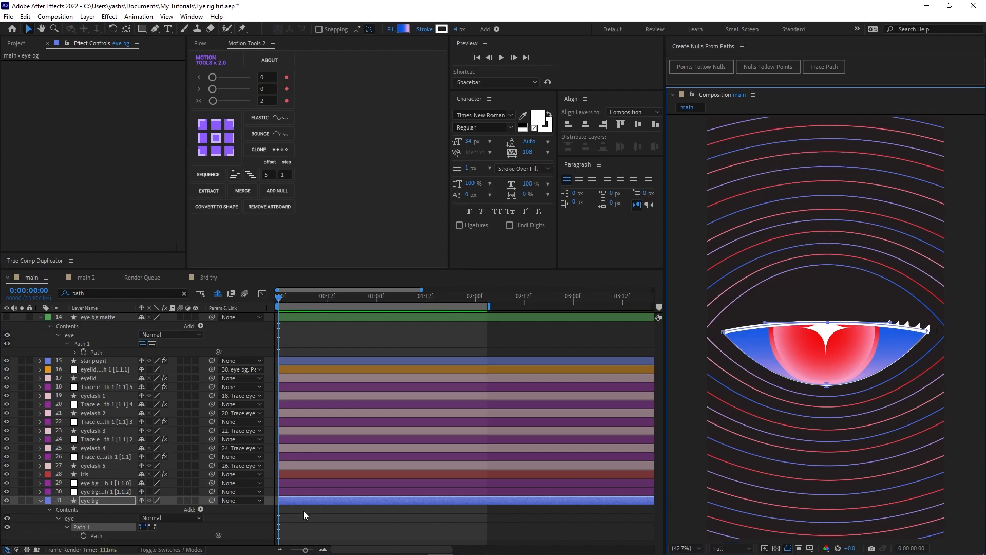
pyautogui.hotkey('ctrl', 'z')
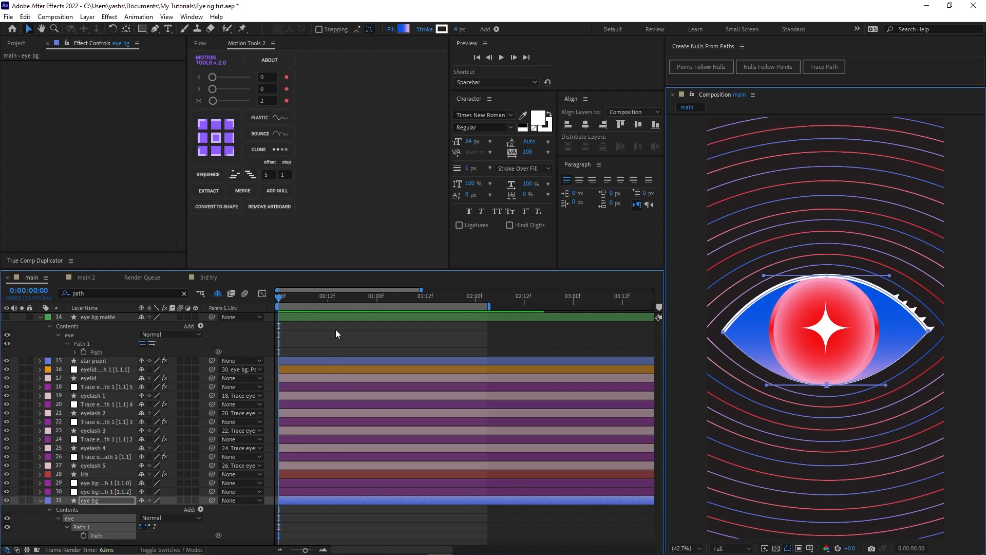
# Unhide the shy layers, select the layers stroke 1 through stroke 13, and filter their properties for "path".
pyautogui.click(336, 334)
pyautogui.click(219, 293)
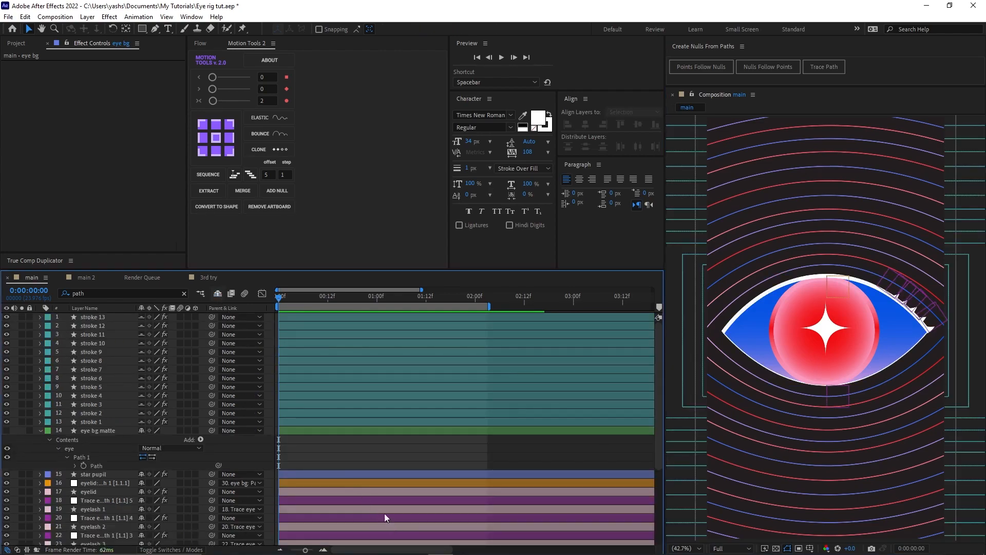
pyautogui.click(346, 476)
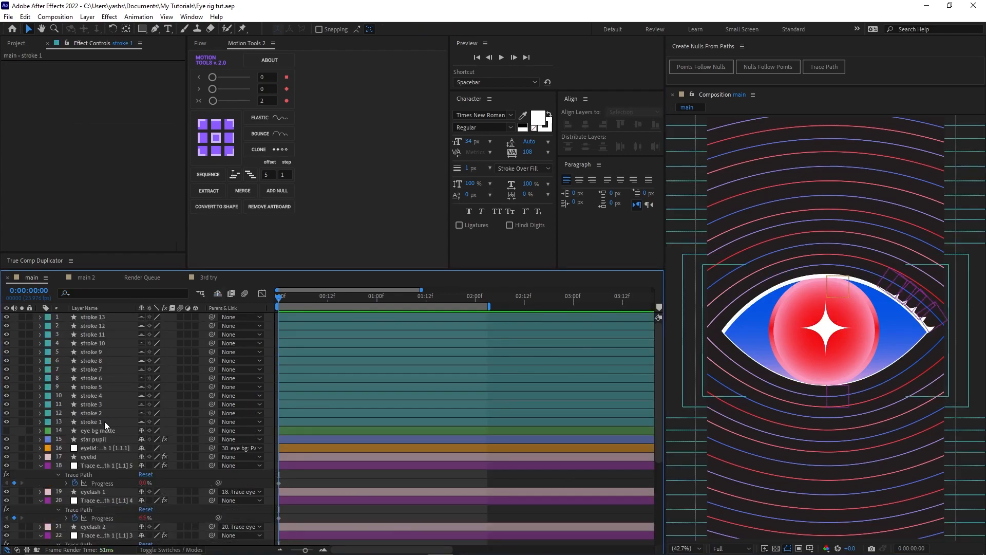
pyautogui.click(104, 422)
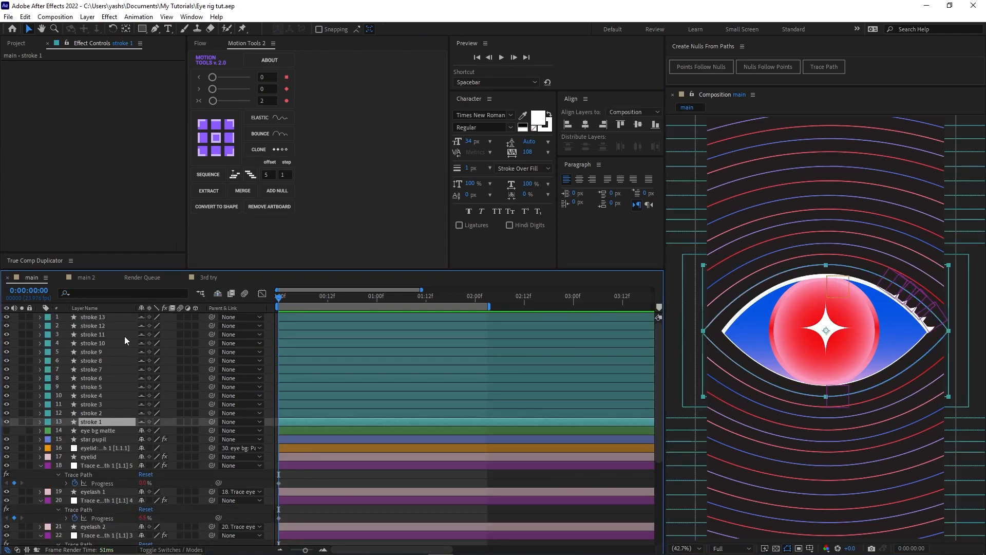
pyautogui.keyDown('shift'); pyautogui.click(109, 316); pyautogui.keyUp('shift')
pyautogui.hotkey('ctrl', 'f')
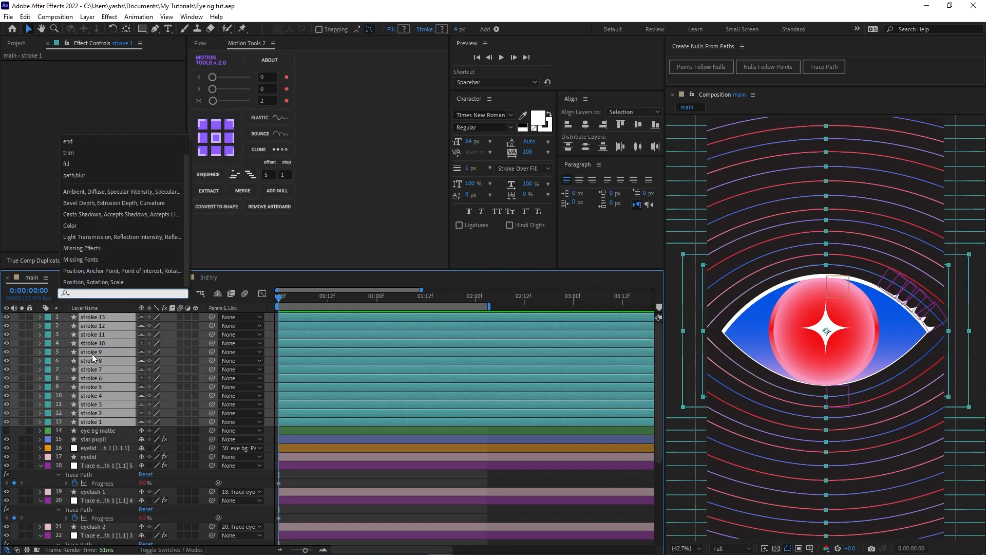
pyautogui.write('path')
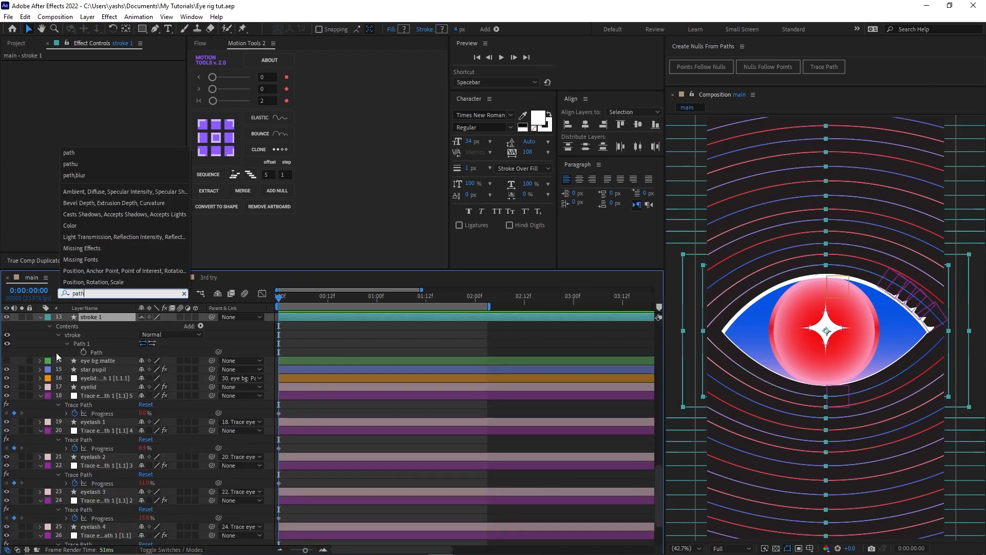
# Enable keyframing on the Path property of all the stroke layers at the start of the timeline.
pyautogui.click(50, 354)
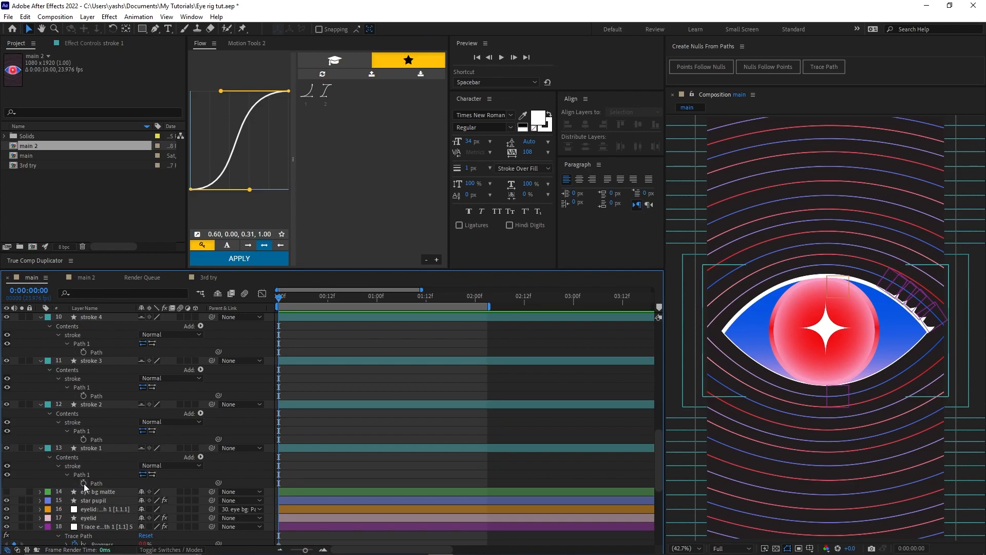
pyautogui.click(84, 483)
pyautogui.scroll(4, 87, 312)
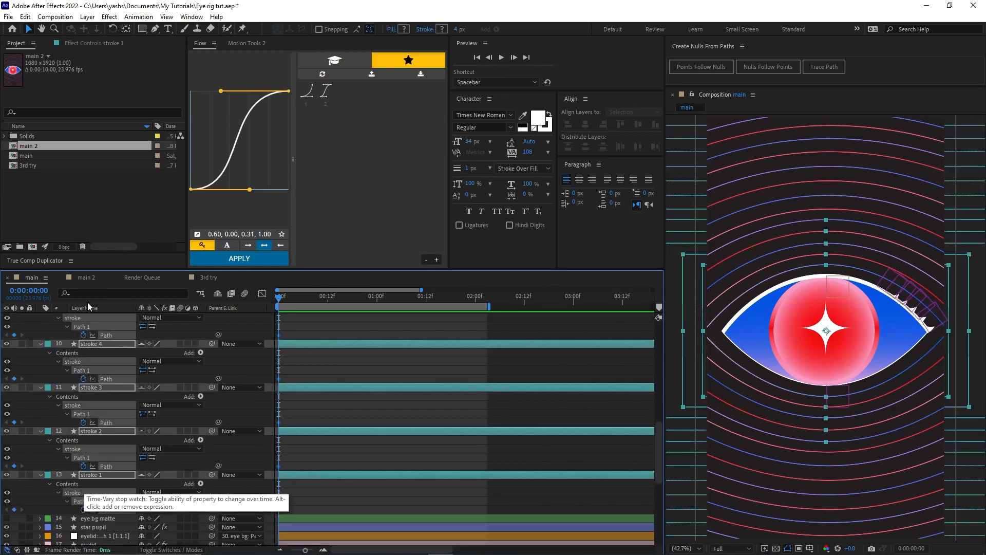
pyautogui.scroll(8, 88, 303)
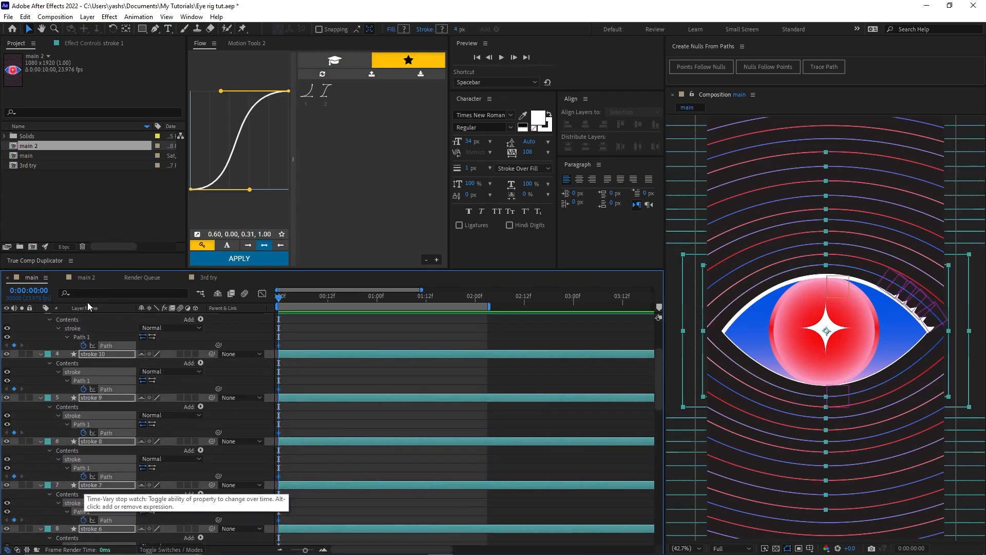
pyautogui.scroll(2, 87, 304)
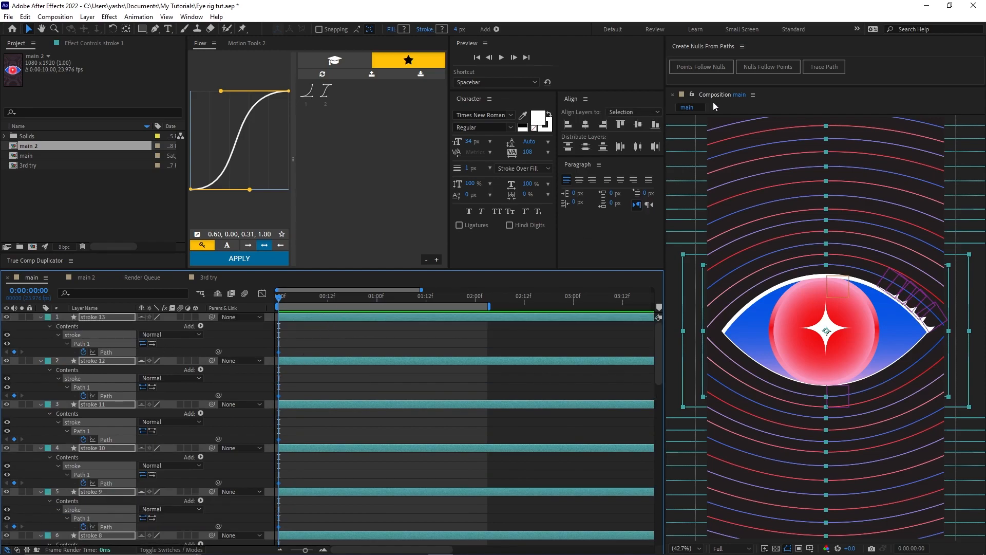
# Create control nulls for the selected stroke paths with Points Follow Nulls, and collapse all expanded layer properties.
pyautogui.click(702, 67)
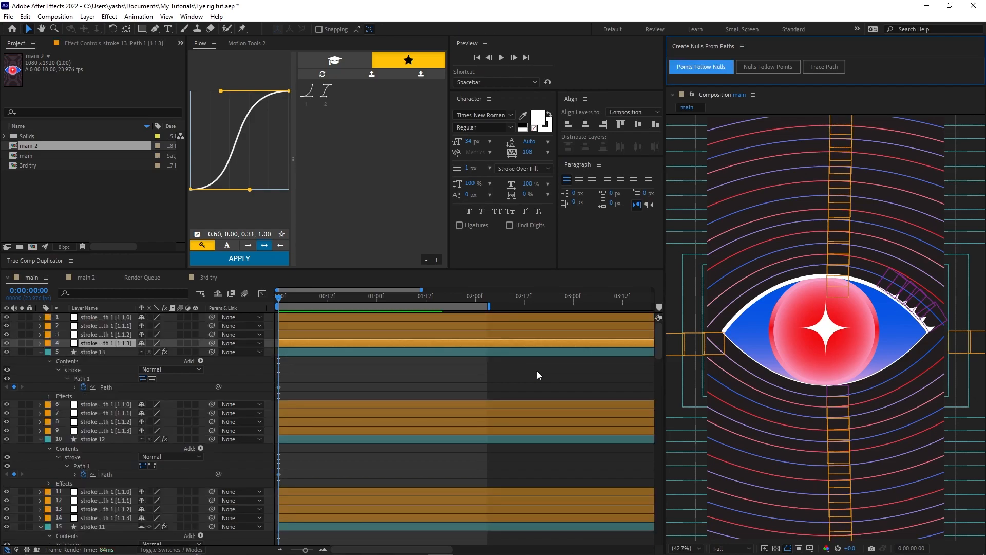
pyautogui.click(342, 371)
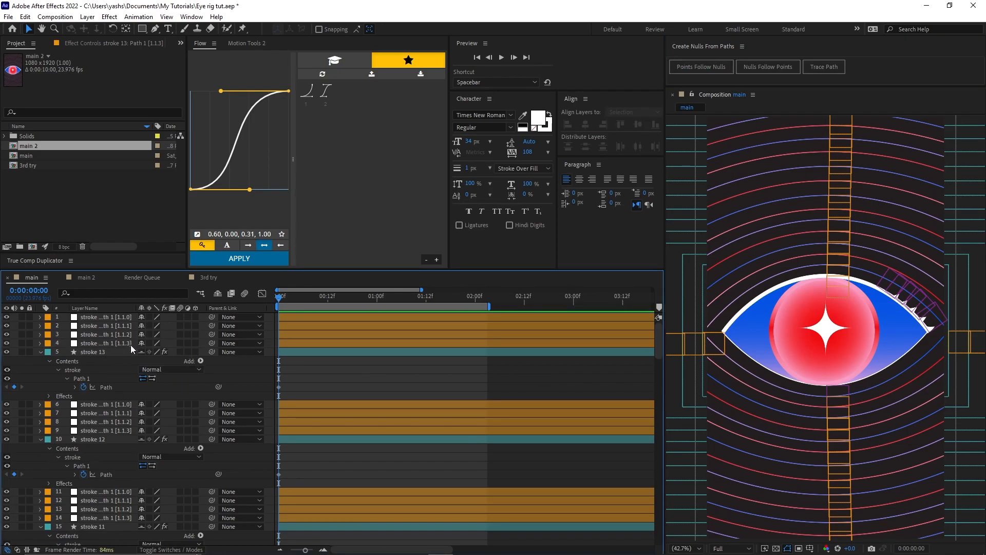
pyautogui.click(110, 353)
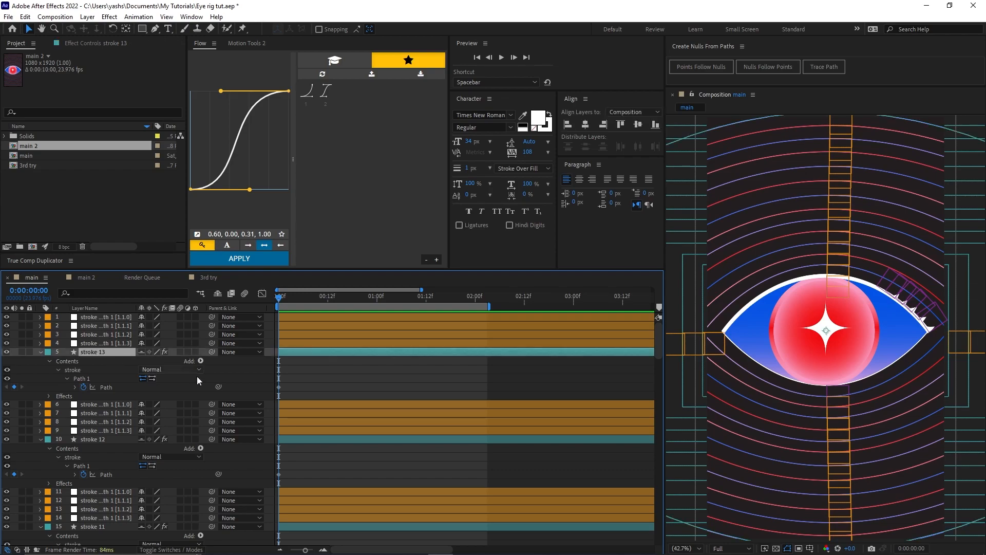
pyautogui.click(368, 389)
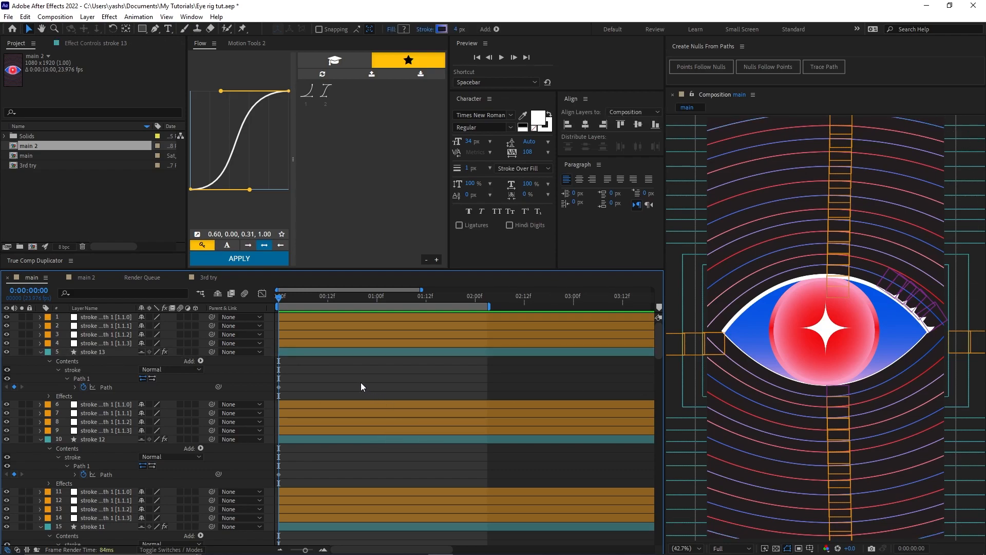
pyautogui.press('u')
pyautogui.scroll(-15, 374, 388)
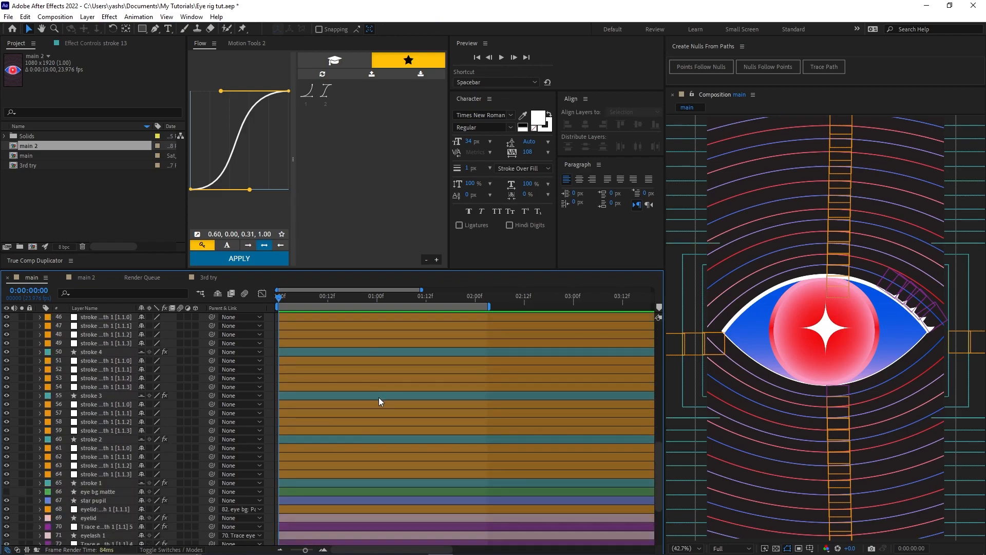
pyautogui.scroll(8, 366, 419)
pyautogui.scroll(7, 371, 424)
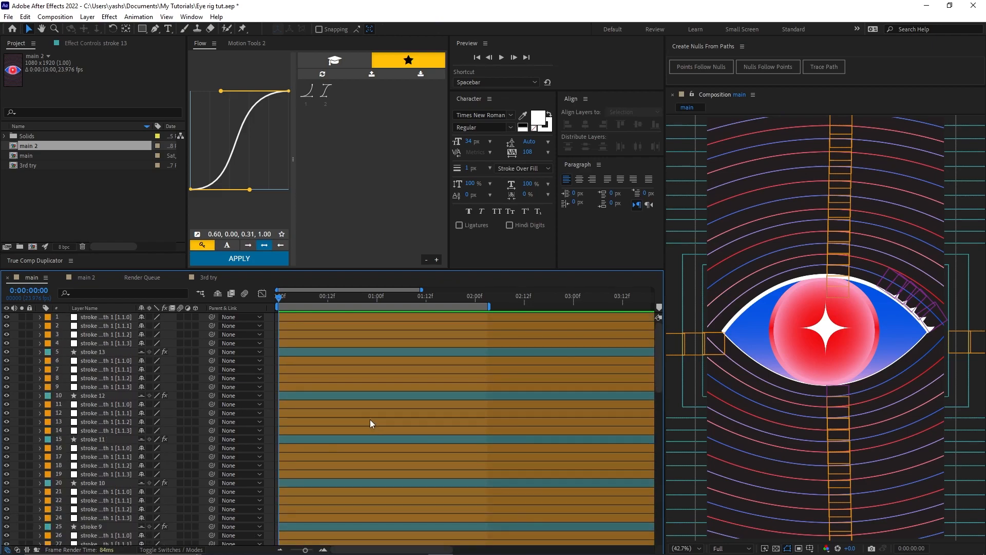
# Select stroke 13's two side corner nulls, [1.1.1] and [1.1.3], leaving its top and bottom nulls unselected.
pyautogui.click(110, 335)
pyautogui.click(110, 326)
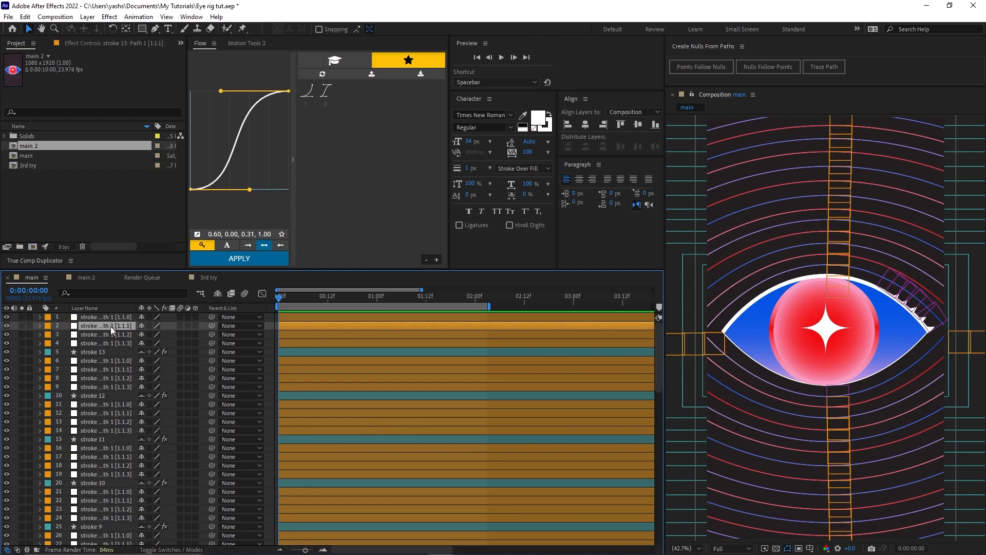
pyautogui.press(',')
pyautogui.press(',')
pyautogui.press(',')
pyautogui.press(',')
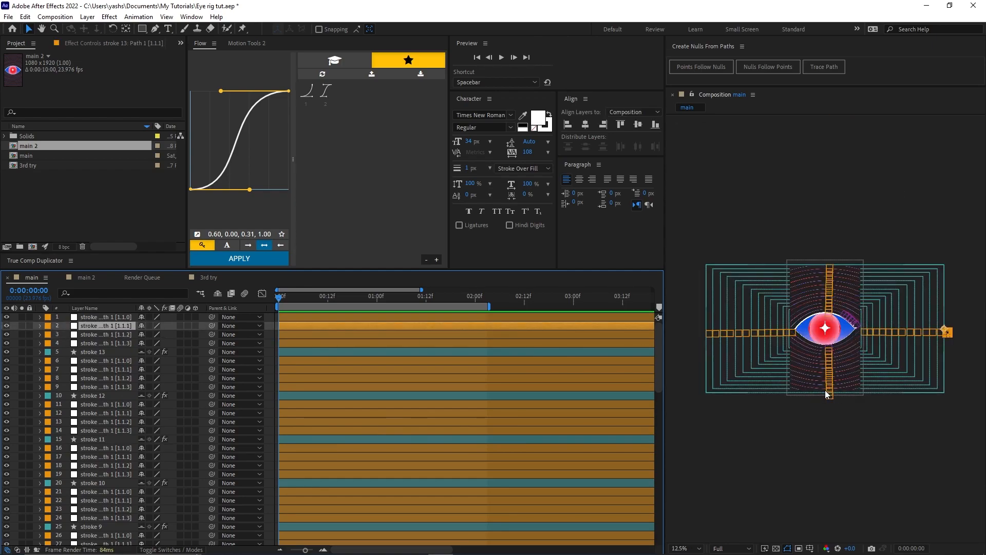
pyautogui.keyDown('shift'); pyautogui.click(95, 344); pyautogui.keyUp('shift')
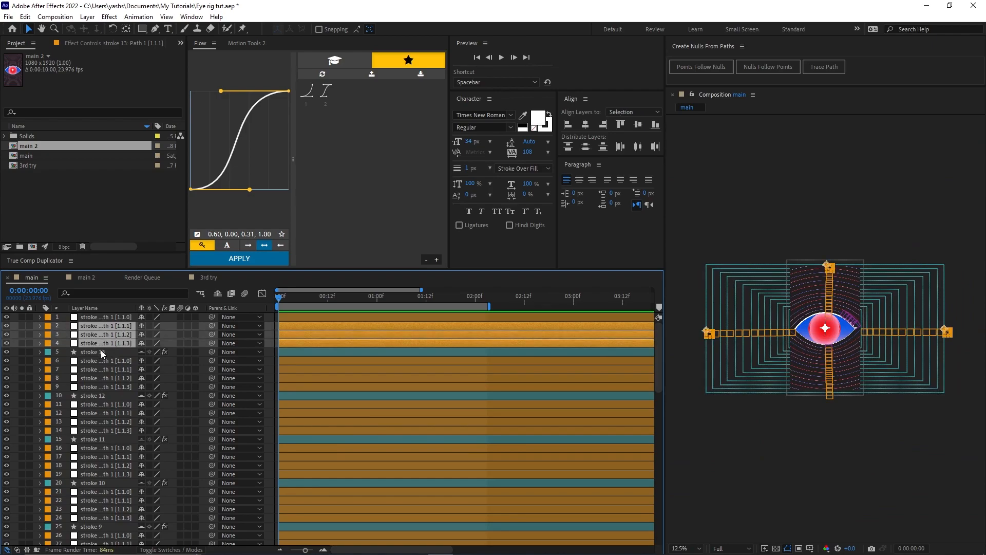
pyautogui.keyDown('ctrl'); pyautogui.click(104, 335); pyautogui.keyUp('ctrl')
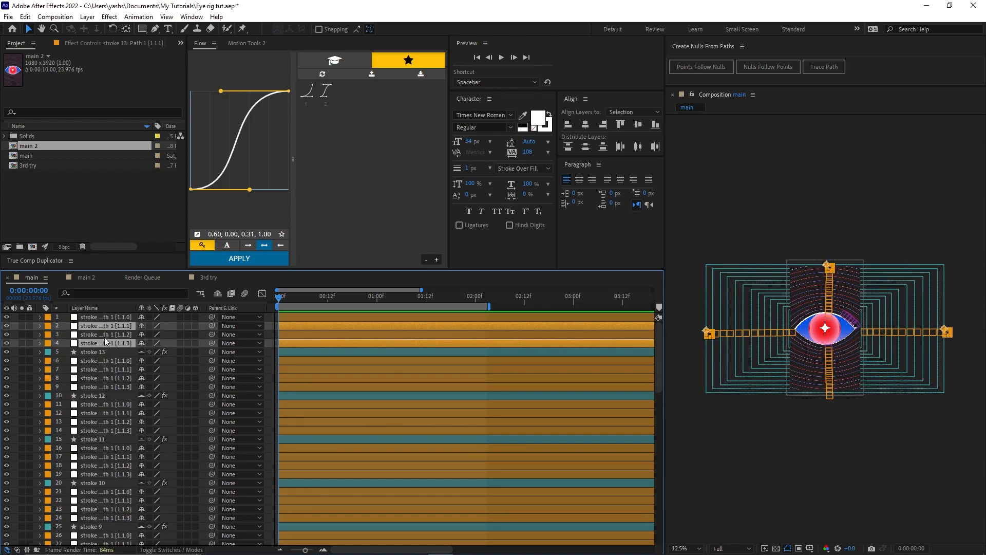
# Add the side corner nulls [1.1.1] and [1.1.3] of strokes 12, 11, 10 and 9 to the selection.
pyautogui.keyDown('ctrl'); pyautogui.click(101, 368); pyautogui.keyUp('ctrl')
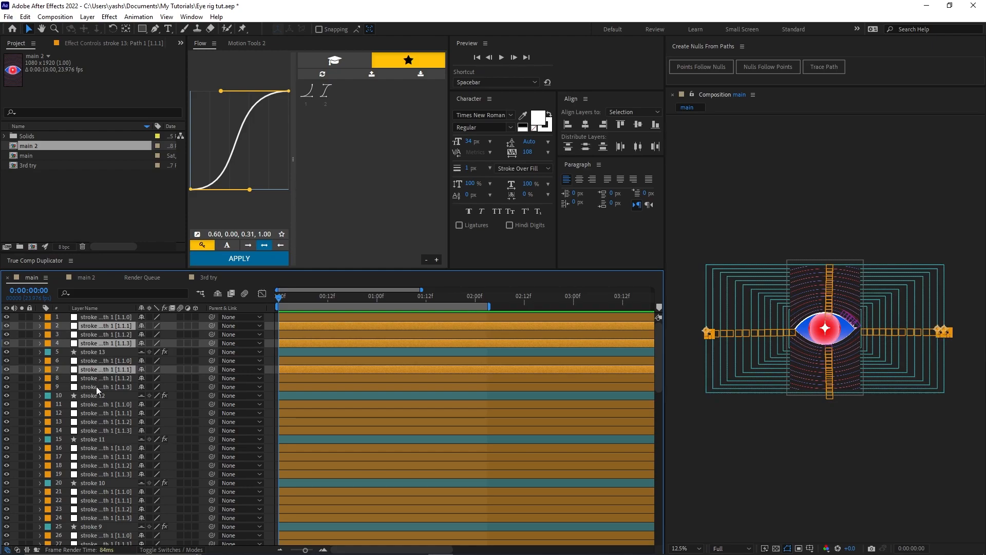
pyautogui.keyDown('ctrl'); pyautogui.click(97, 387); pyautogui.keyUp('ctrl')
pyautogui.keyDown('ctrl'); pyautogui.click(107, 414); pyautogui.keyUp('ctrl')
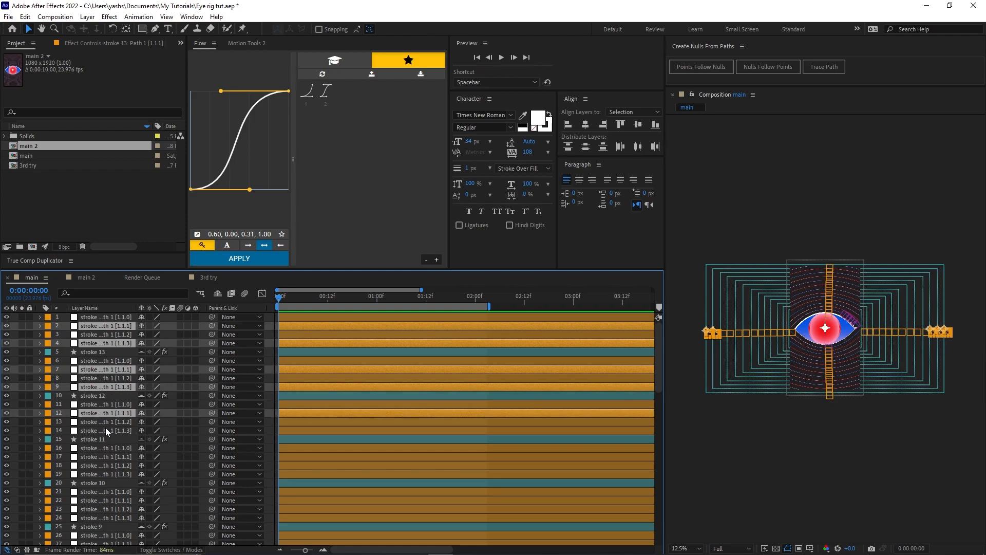
pyautogui.keyDown('ctrl'); pyautogui.click(105, 431); pyautogui.keyUp('ctrl')
pyautogui.keyDown('ctrl'); pyautogui.click(101, 457); pyautogui.keyUp('ctrl')
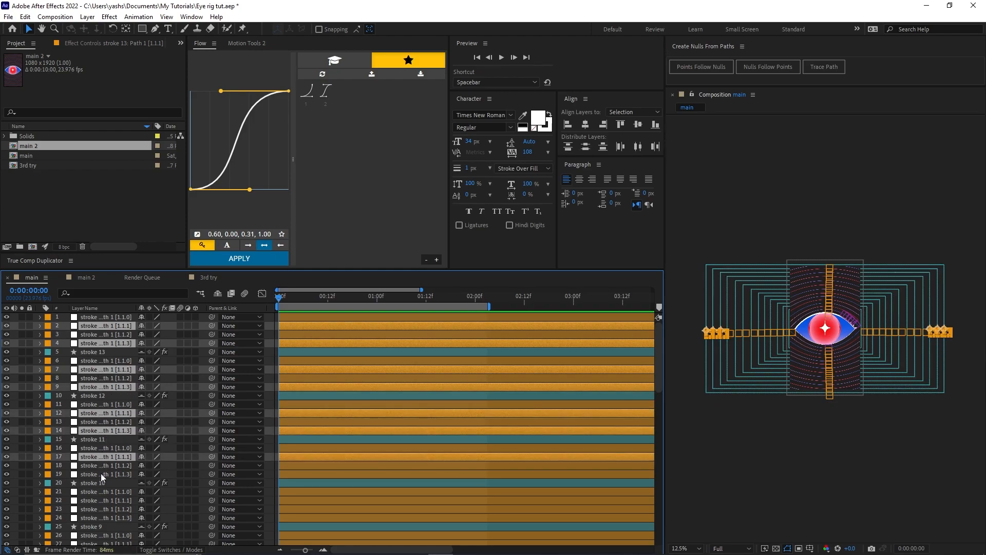
pyautogui.keyDown('ctrl'); pyautogui.click(101, 474); pyautogui.keyUp('ctrl')
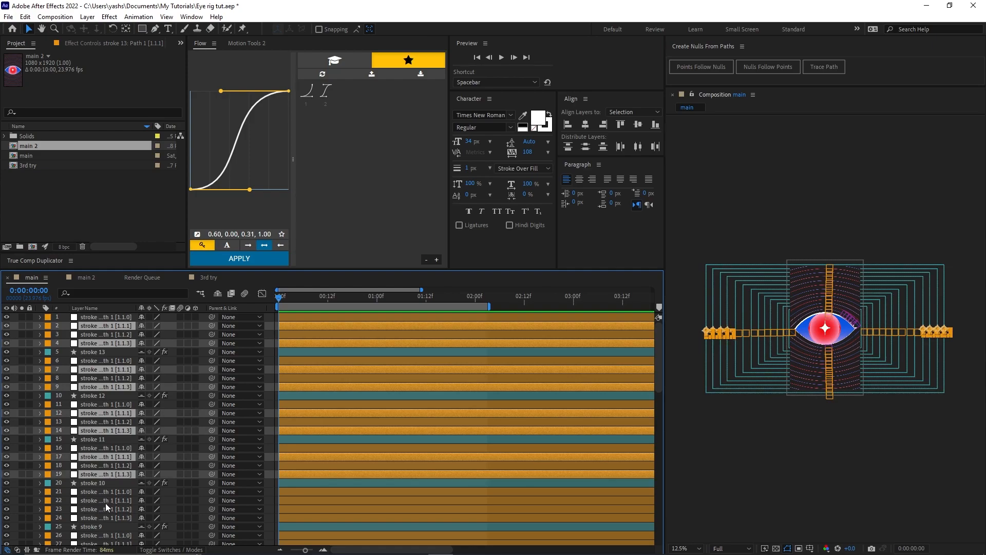
pyautogui.keyDown('ctrl'); pyautogui.click(105, 500); pyautogui.keyUp('ctrl')
pyautogui.keyDown('ctrl'); pyautogui.click(104, 517); pyautogui.keyUp('ctrl')
# Extend the selection with the side corner nulls [1.1.1] and [1.1.3] of strokes 8, 7, 6 and 5.
pyautogui.scroll(-2, 110, 508)
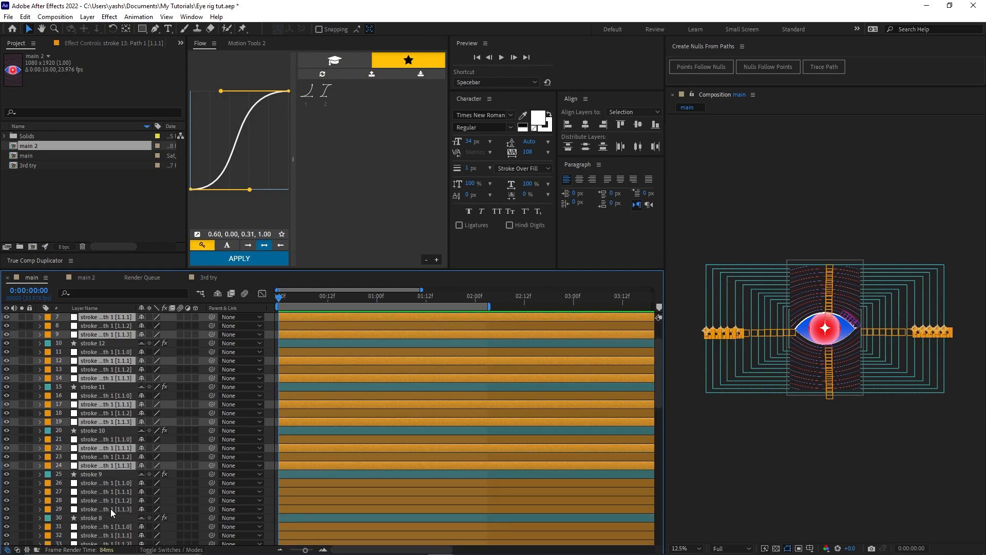
pyautogui.keyDown('ctrl'); pyautogui.click(104, 491); pyautogui.keyUp('ctrl')
pyautogui.keyDown('ctrl'); pyautogui.click(97, 509); pyautogui.keyUp('ctrl')
pyautogui.scroll(-2, 114, 490)
pyautogui.scroll(-1, 114, 486)
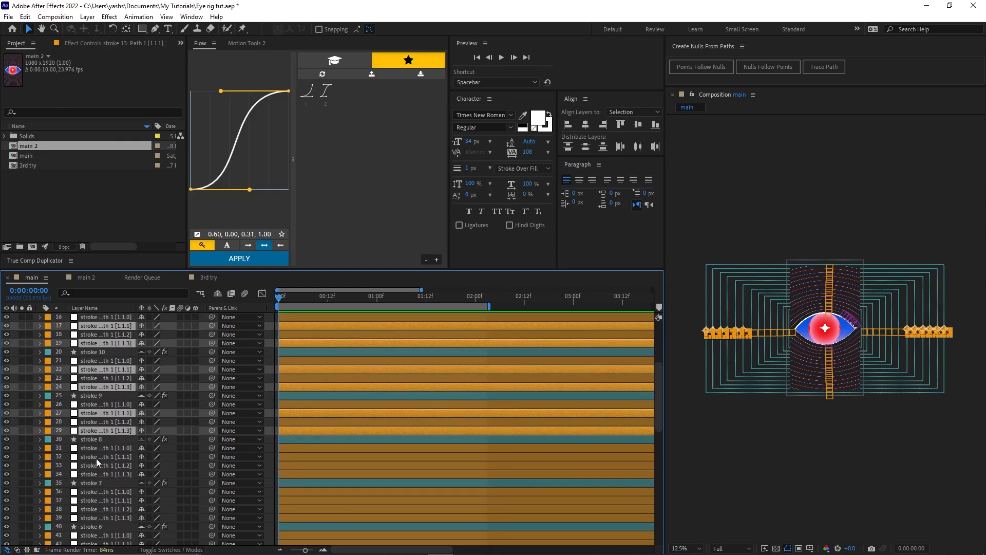
pyautogui.keyDown('ctrl'); pyautogui.click(97, 459); pyautogui.keyUp('ctrl')
pyautogui.keyDown('ctrl'); pyautogui.click(96, 473); pyautogui.keyUp('ctrl')
pyautogui.scroll(-2, 96, 473)
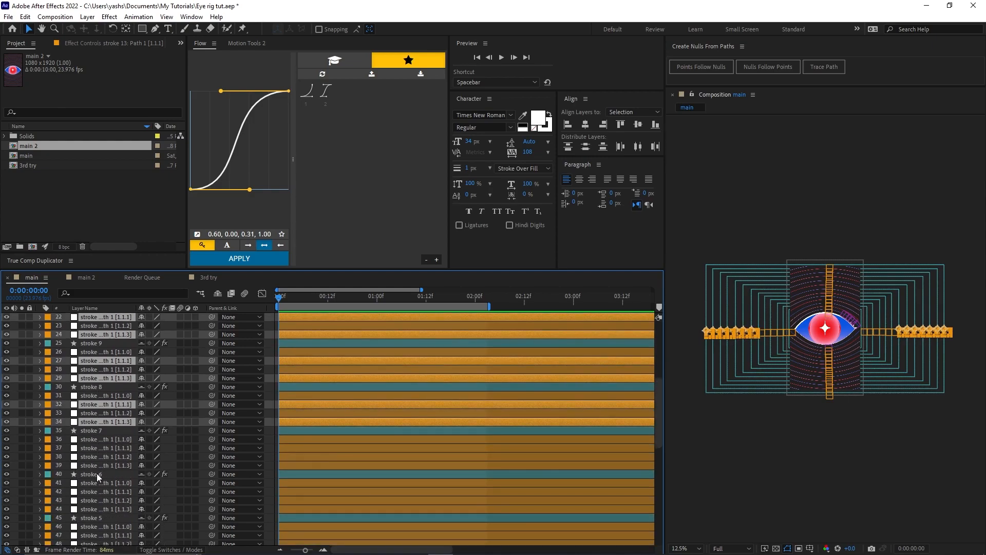
pyautogui.keyDown('ctrl'); pyautogui.click(104, 448); pyautogui.keyUp('ctrl')
pyautogui.keyDown('ctrl'); pyautogui.click(102, 465); pyautogui.keyUp('ctrl')
pyautogui.scroll(-2, 102, 464)
pyautogui.keyDown('ctrl'); pyautogui.click(104, 441); pyautogui.keyUp('ctrl')
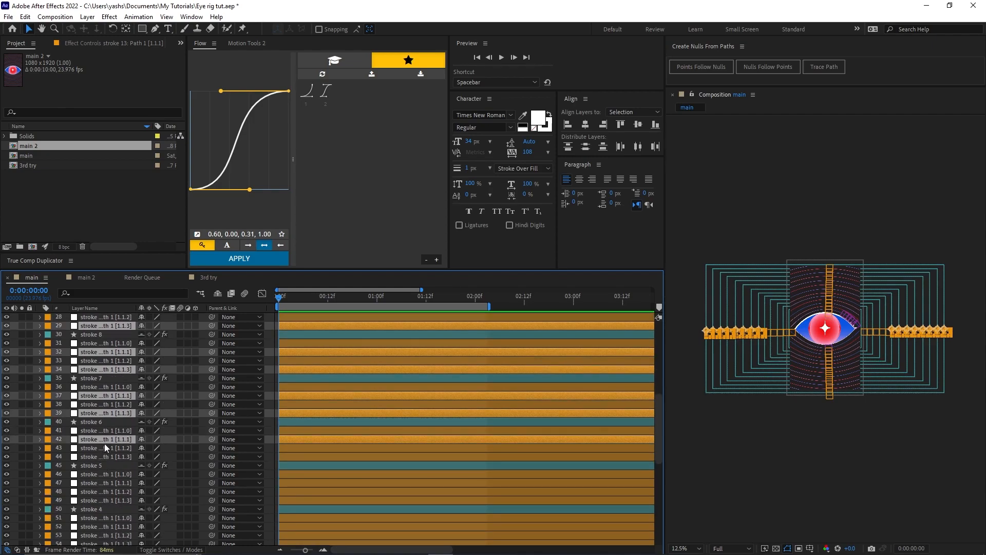
pyautogui.keyDown('ctrl'); pyautogui.click(102, 458); pyautogui.keyUp('ctrl')
# Extend the selection with the side corner nulls [1.1.1] and [1.1.3] of strokes 4, 3, 2 and 1.
pyautogui.scroll(-1, 102, 458)
pyautogui.scroll(-1, 100, 456)
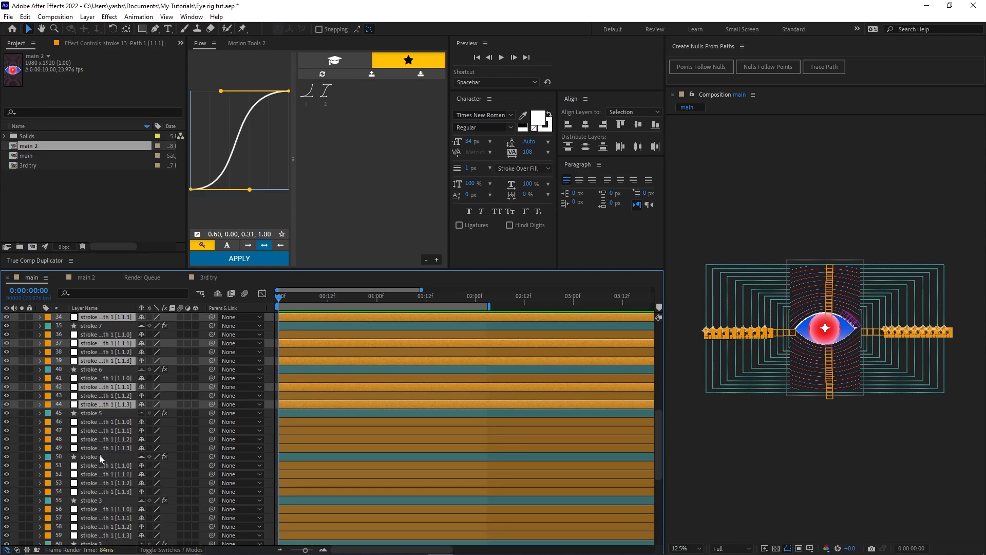
pyautogui.keyDown('ctrl'); pyautogui.click(104, 432); pyautogui.keyUp('ctrl')
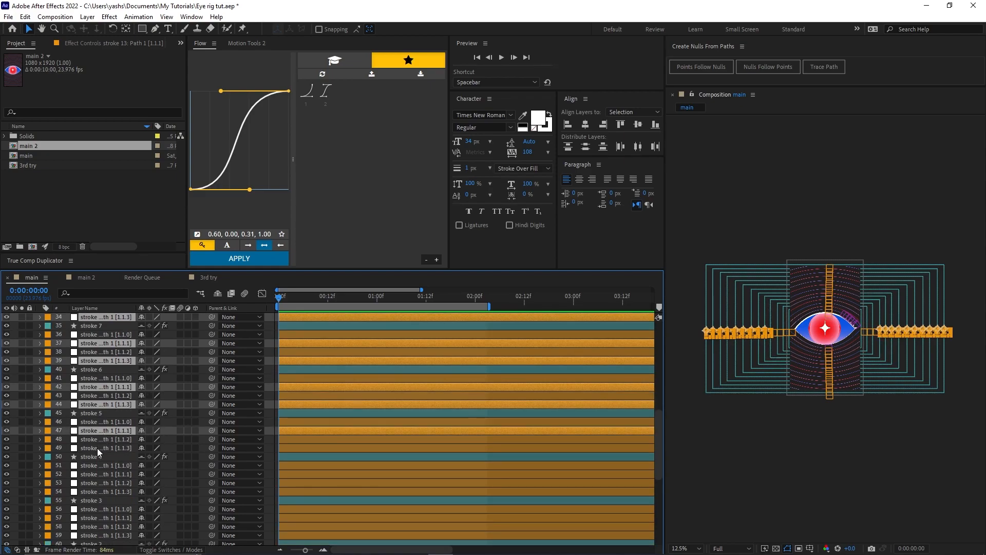
pyautogui.keyDown('ctrl'); pyautogui.click(97, 448); pyautogui.keyUp('ctrl')
pyautogui.scroll(-2, 97, 448)
pyautogui.keyDown('ctrl'); pyautogui.click(92, 421); pyautogui.keyUp('ctrl')
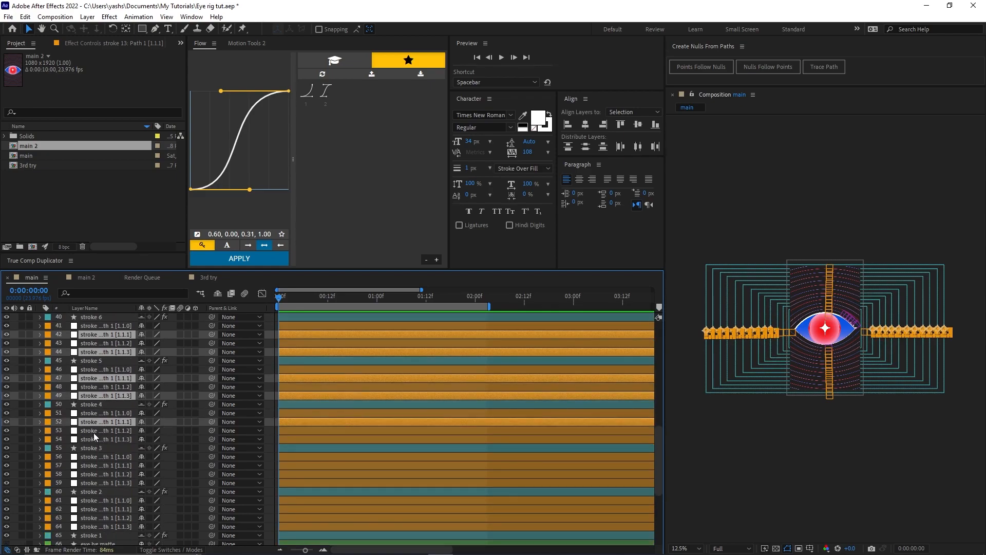
pyautogui.keyDown('ctrl'); pyautogui.click(94, 438); pyautogui.keyUp('ctrl')
pyautogui.keyDown('ctrl'); pyautogui.click(94, 465); pyautogui.keyUp('ctrl')
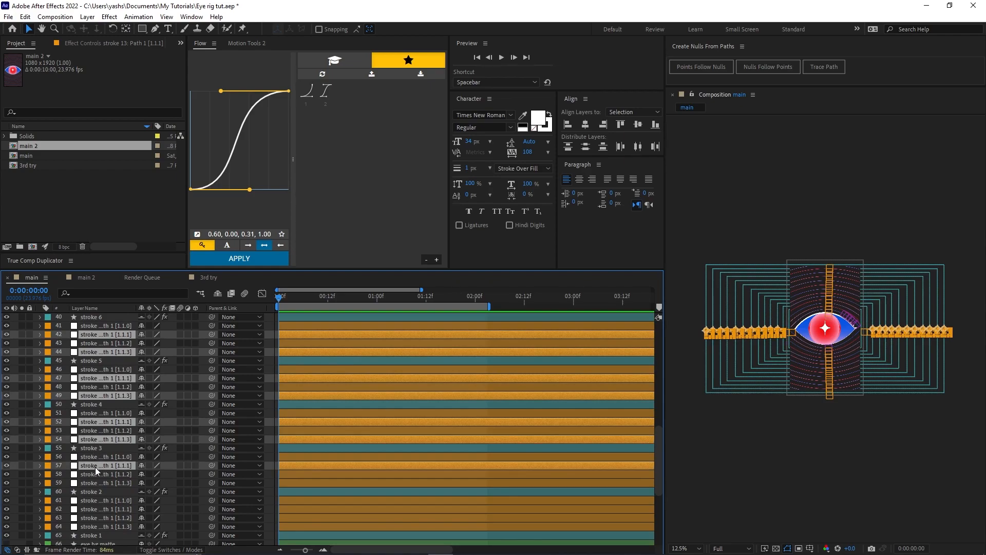
pyautogui.keyDown('ctrl'); pyautogui.click(96, 483); pyautogui.keyUp('ctrl')
pyautogui.keyDown('ctrl'); pyautogui.click(92, 509); pyautogui.keyUp('ctrl')
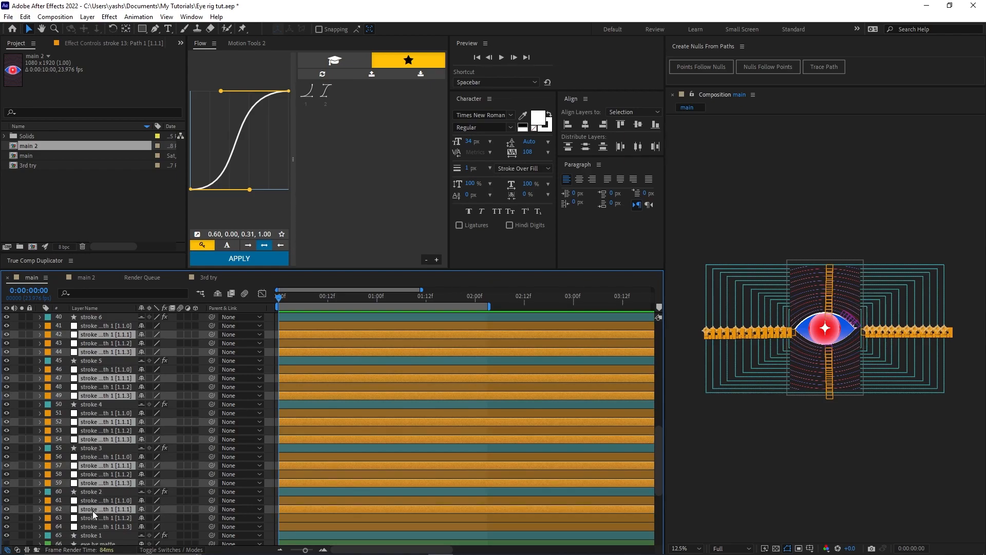
pyautogui.keyDown('ctrl'); pyautogui.click(95, 527); pyautogui.keyUp('ctrl')
# Delete the selected side corner nulls [1.1.1] and [1.1.3] of all the strokes.
pyautogui.scroll(-1, 126, 510)
pyautogui.scroll(-2, 127, 511)
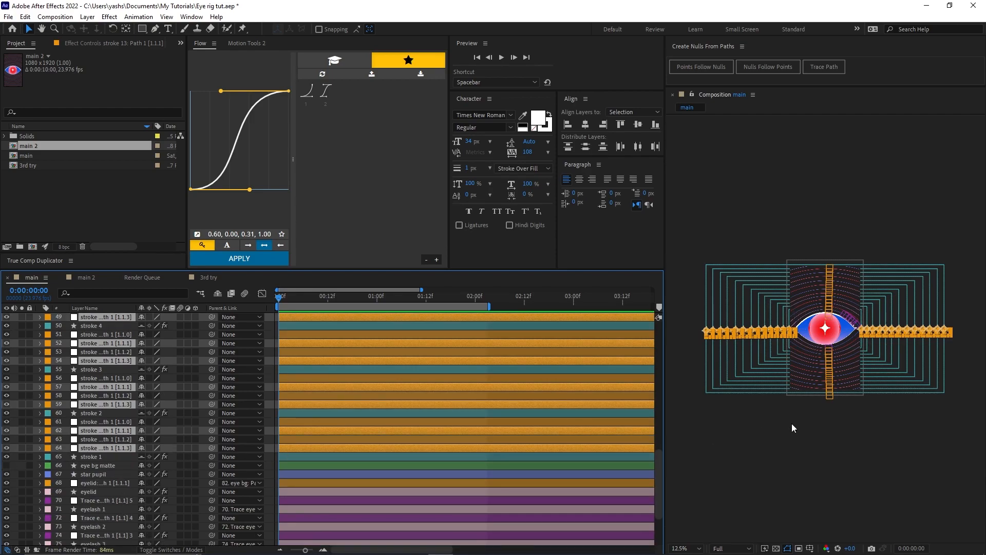
pyautogui.press('.')
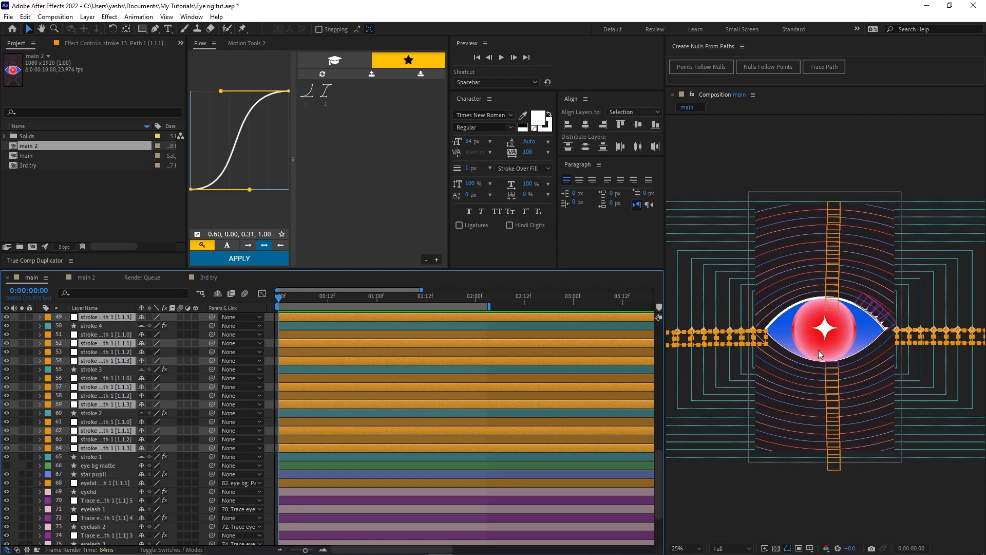
pyautogui.scroll(1, 321, 426)
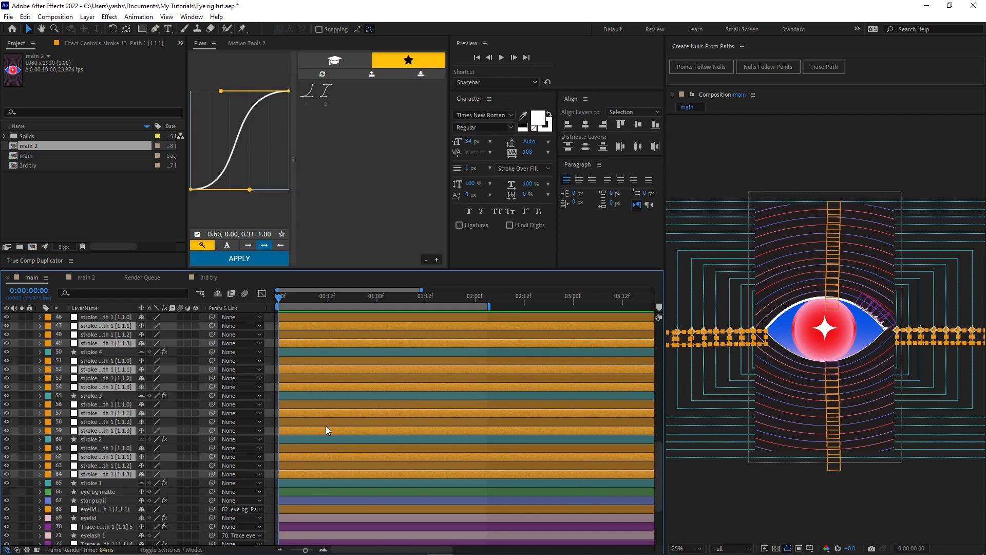
pyautogui.press(',')
pyautogui.press('Delete')
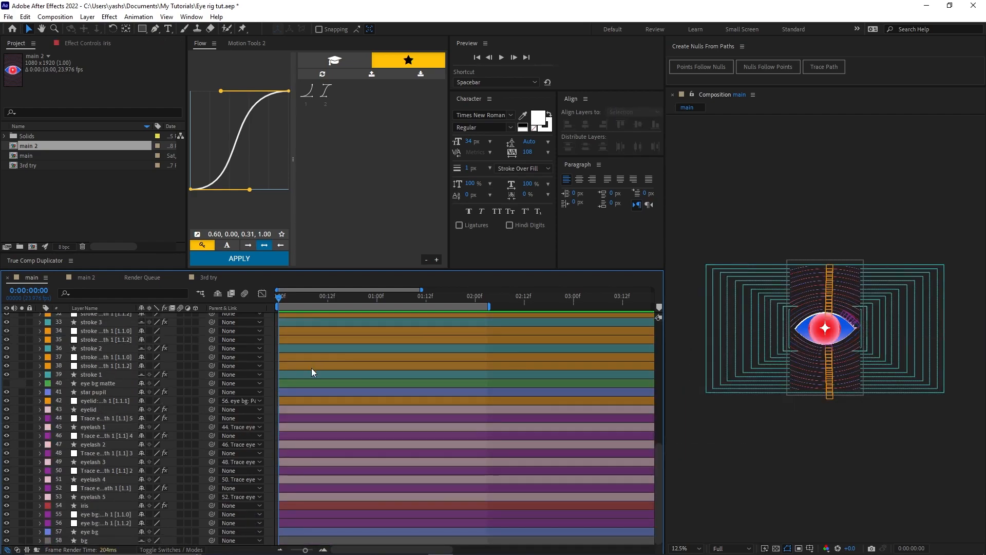
# Compare stroke 13's nulls [1.1.0] and [1.1.2] to identify which controls the upper point and which the lower.
pyautogui.scroll(10, 313, 371)
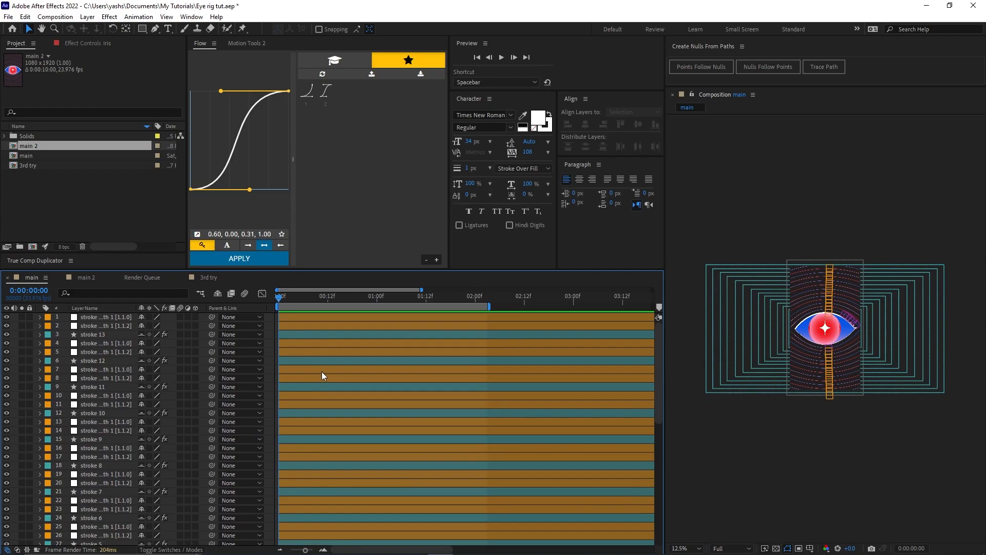
pyautogui.click(93, 334)
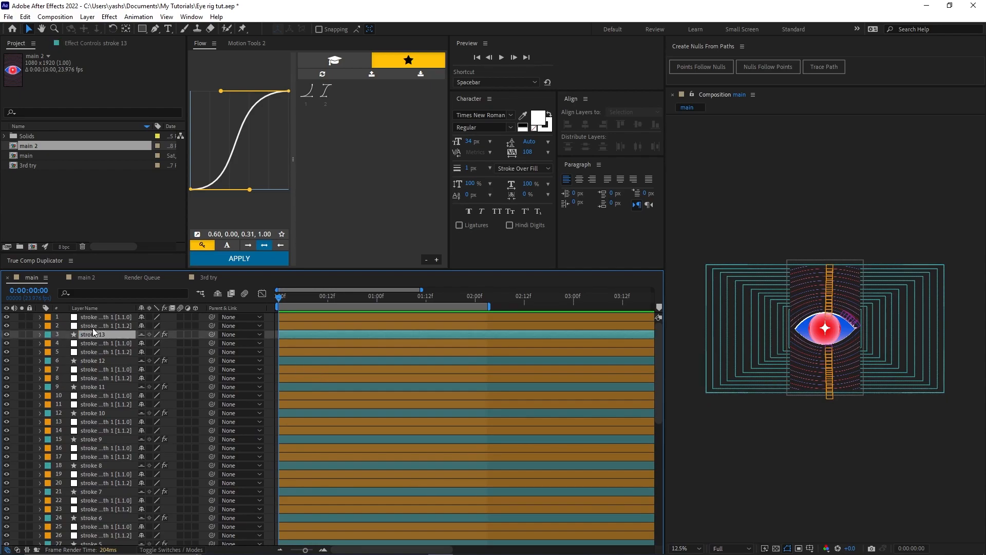
pyautogui.click(94, 325)
pyautogui.click(98, 317)
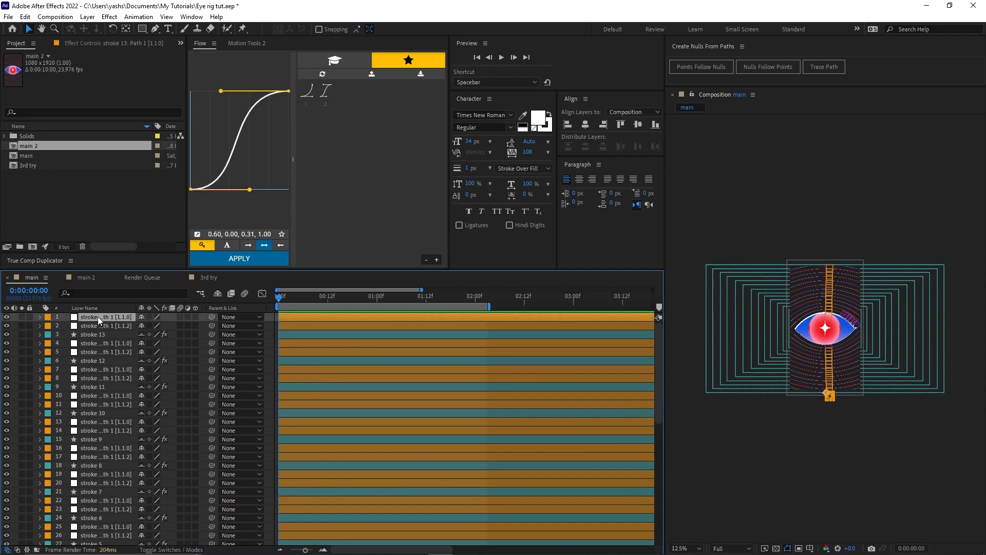
pyautogui.click(99, 326)
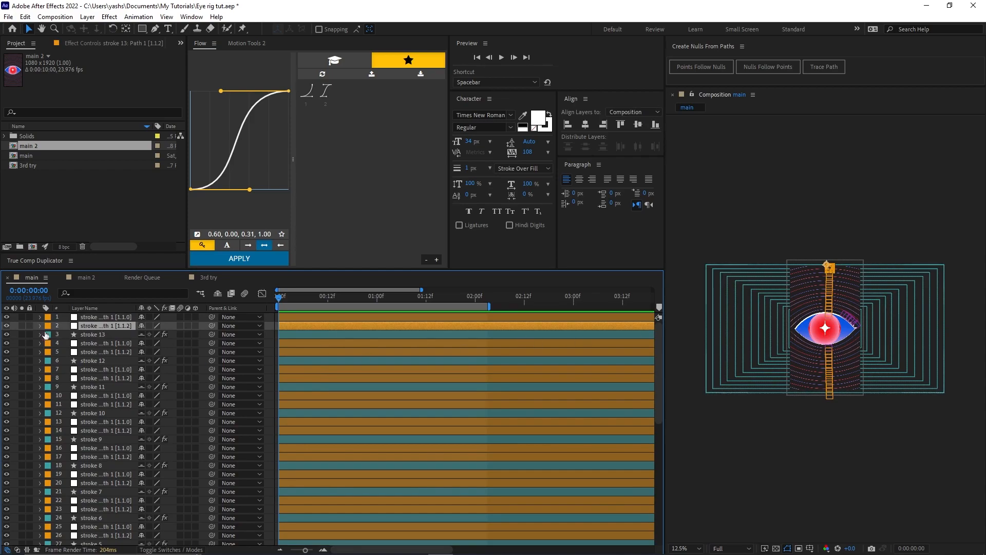
pyautogui.click(109, 316)
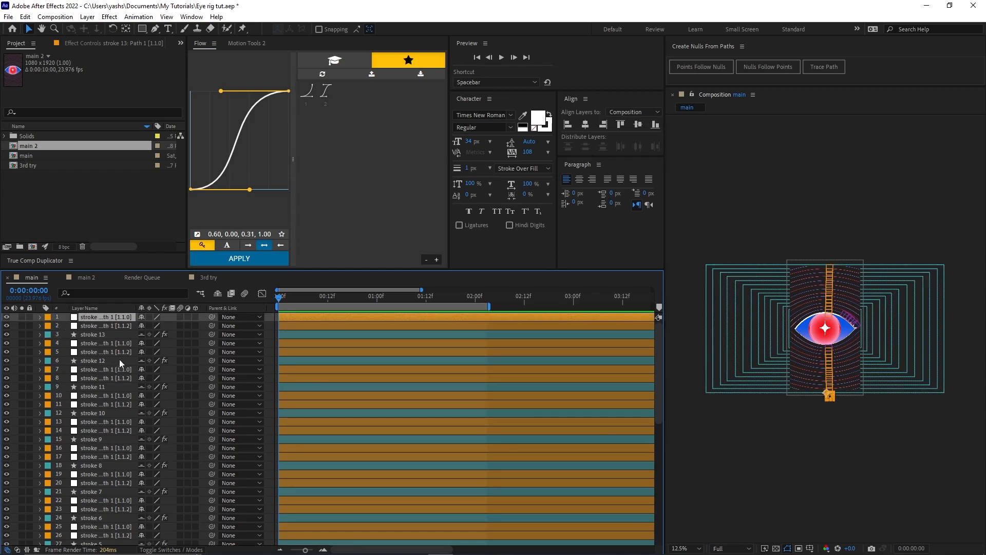
# Select the upper nulls [1.1.2] of strokes 13, 12, 11, 10 and 9.
pyautogui.click(105, 327)
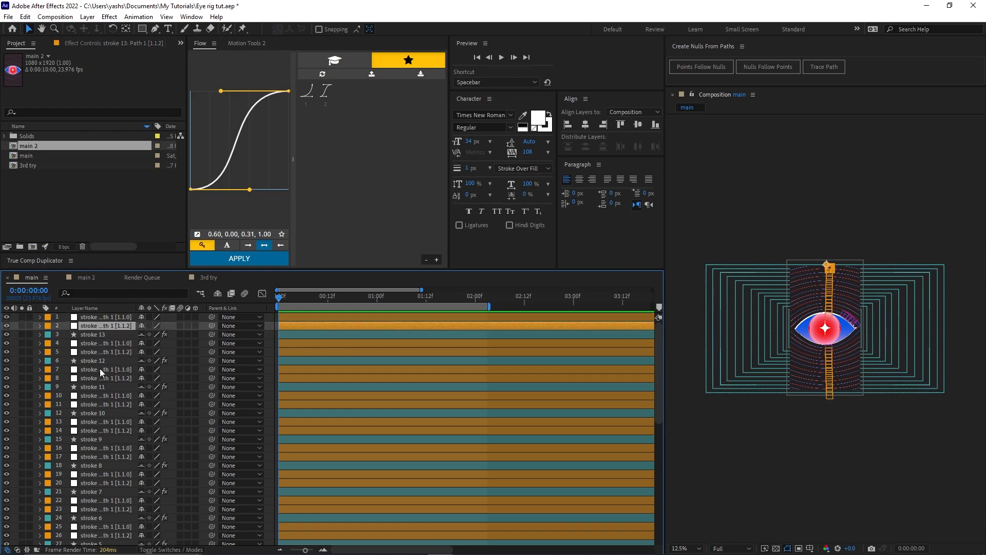
pyautogui.keyDown('ctrl'); pyautogui.click(101, 353); pyautogui.keyUp('ctrl')
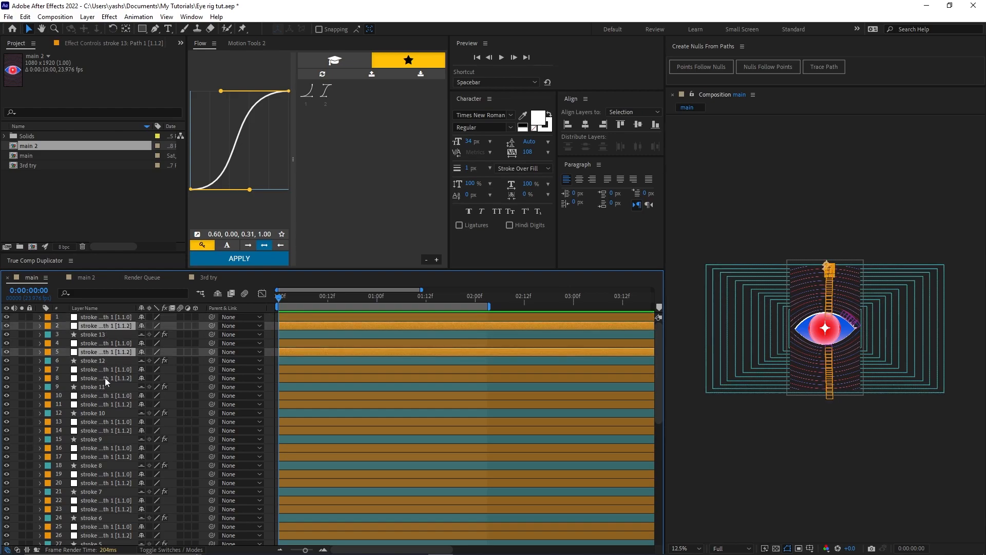
pyautogui.scroll(-4, 390, 366)
pyautogui.scroll(5, 298, 361)
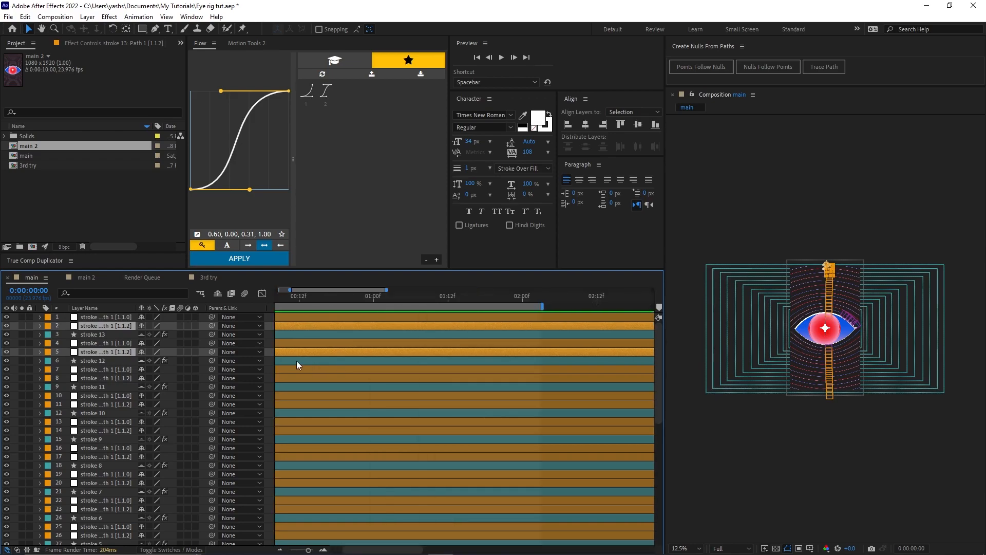
pyautogui.keyDown('ctrl'); pyautogui.click(100, 378); pyautogui.keyUp('ctrl')
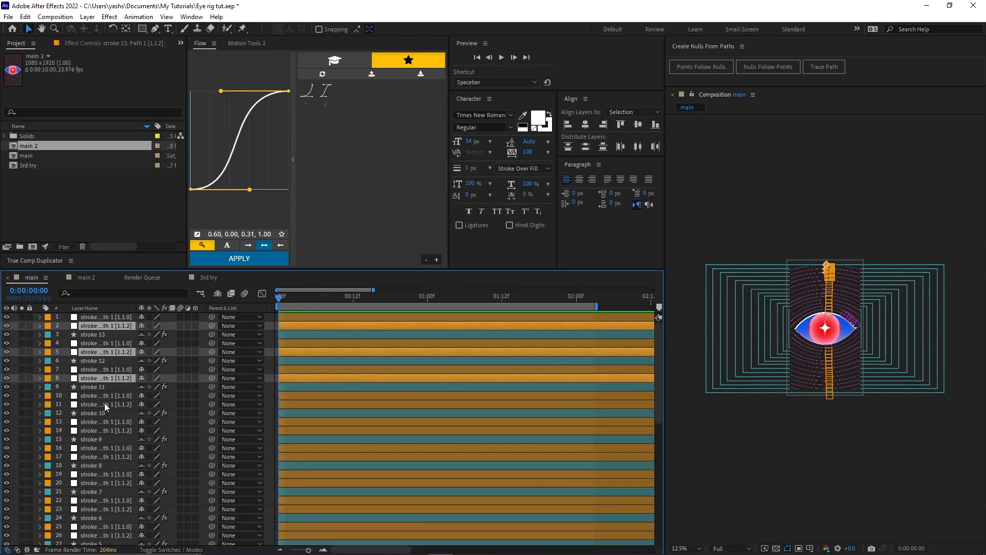
pyautogui.keyDown('ctrl'); pyautogui.click(103, 404); pyautogui.keyUp('ctrl')
pyautogui.keyDown('ctrl'); pyautogui.click(108, 430); pyautogui.keyUp('ctrl')
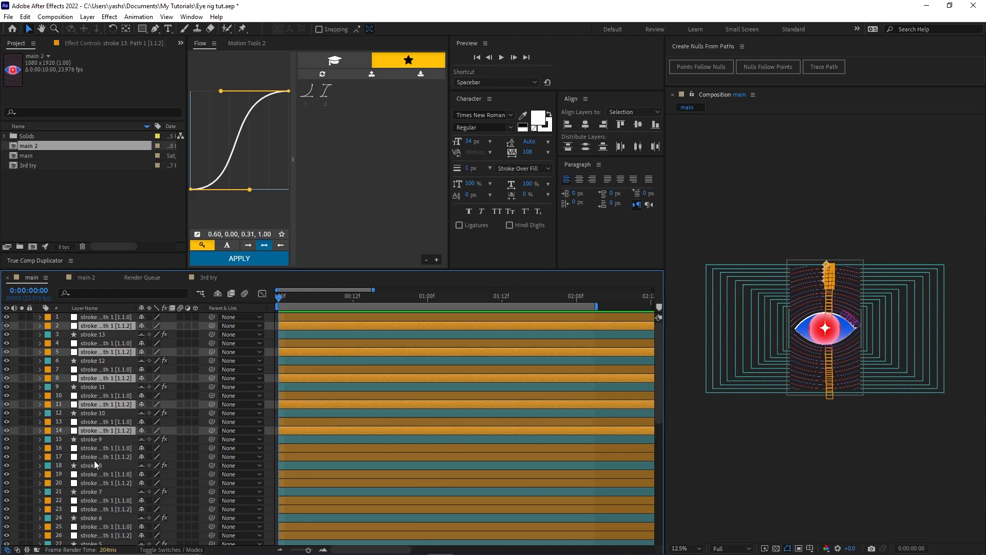
# Add the upper nulls [1.1.2] of strokes 8, 7, 6 and 5 to the selection.
pyautogui.keyDown('ctrl'); pyautogui.click(94, 457); pyautogui.keyUp('ctrl')
pyautogui.keyDown('ctrl'); pyautogui.click(103, 483); pyautogui.keyUp('ctrl')
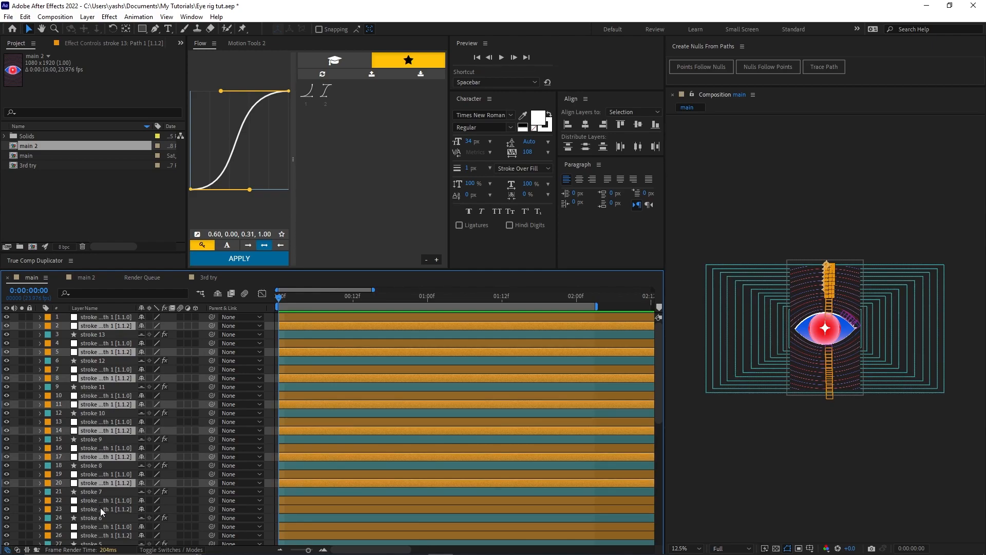
pyautogui.keyDown('ctrl'); pyautogui.click(100, 509); pyautogui.keyUp('ctrl')
pyautogui.keyDown('ctrl'); pyautogui.click(109, 536); pyautogui.keyUp('ctrl')
# Extend the selection with the upper nulls [1.1.2] of strokes 4, 3, 2 and 1.
pyautogui.scroll(-3, 116, 451)
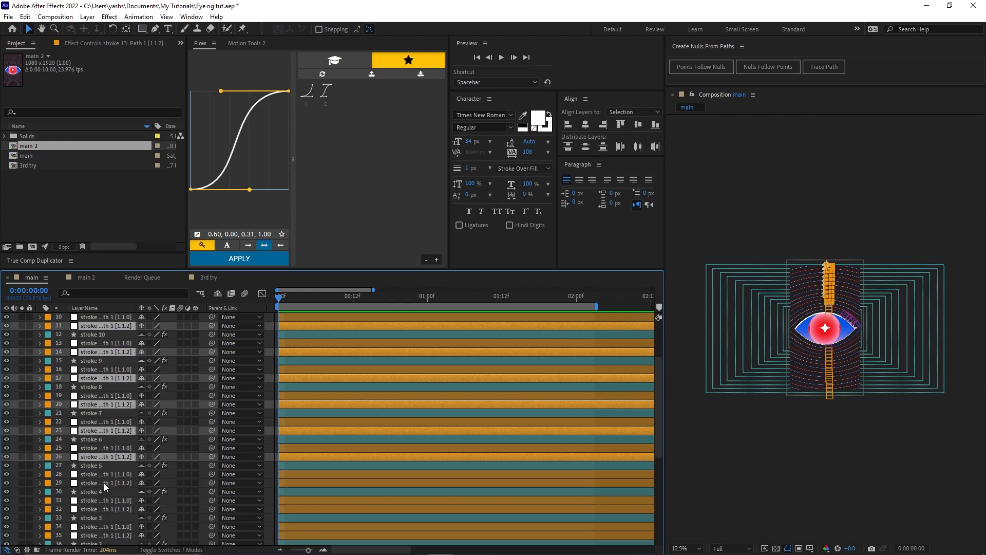
pyautogui.keyDown('ctrl'); pyautogui.click(104, 483); pyautogui.keyUp('ctrl')
pyautogui.keyDown('ctrl'); pyautogui.click(100, 509); pyautogui.keyUp('ctrl')
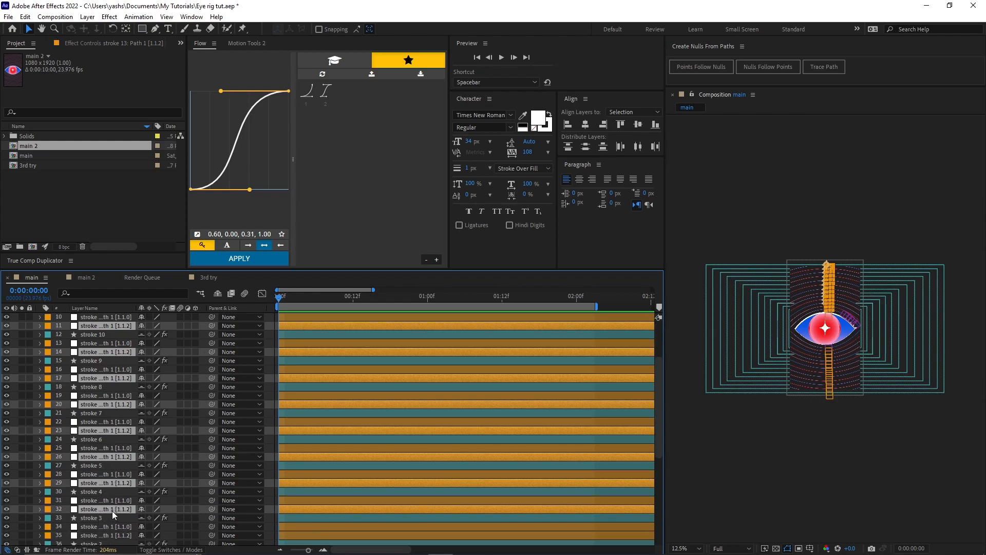
pyautogui.scroll(-2, 112, 511)
pyautogui.keyDown('ctrl'); pyautogui.click(113, 483); pyautogui.keyUp('ctrl')
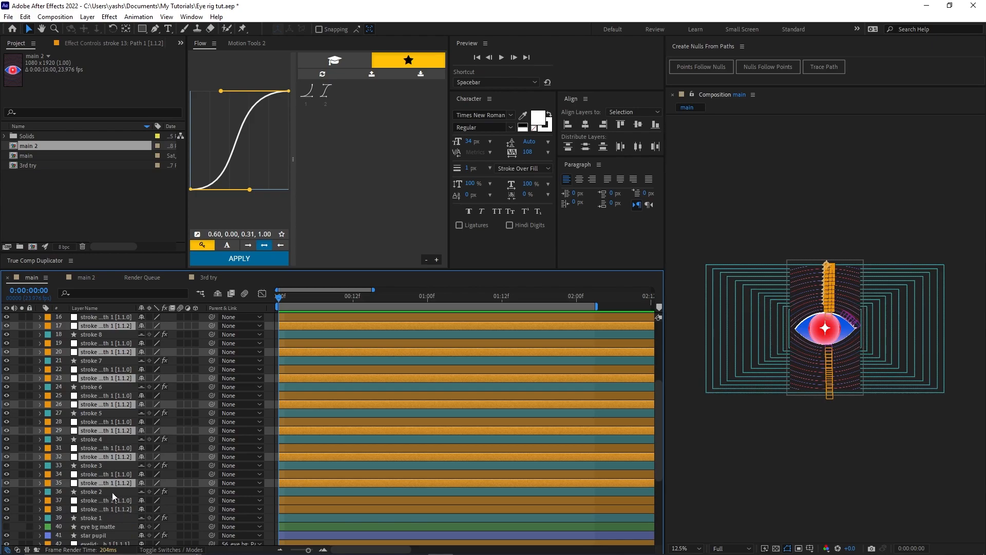
pyautogui.keyDown('ctrl'); pyautogui.click(98, 510); pyautogui.keyUp('ctrl')
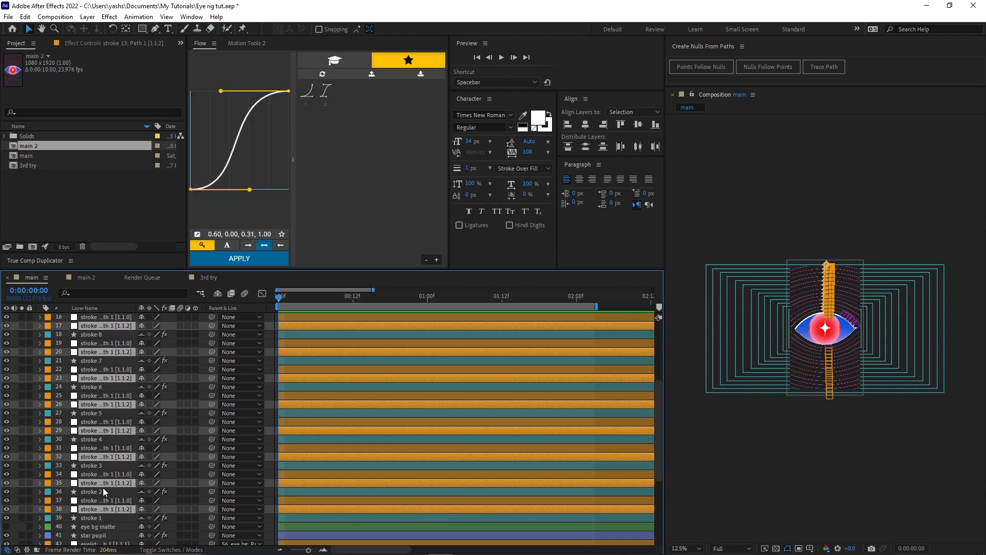
# Examine where the eye bg: Path 1 [1.1.2] null sits on the eye, keeping only the stroke nulls selected.
pyautogui.scroll(-1, 99, 482)
pyautogui.scroll(-5, 104, 478)
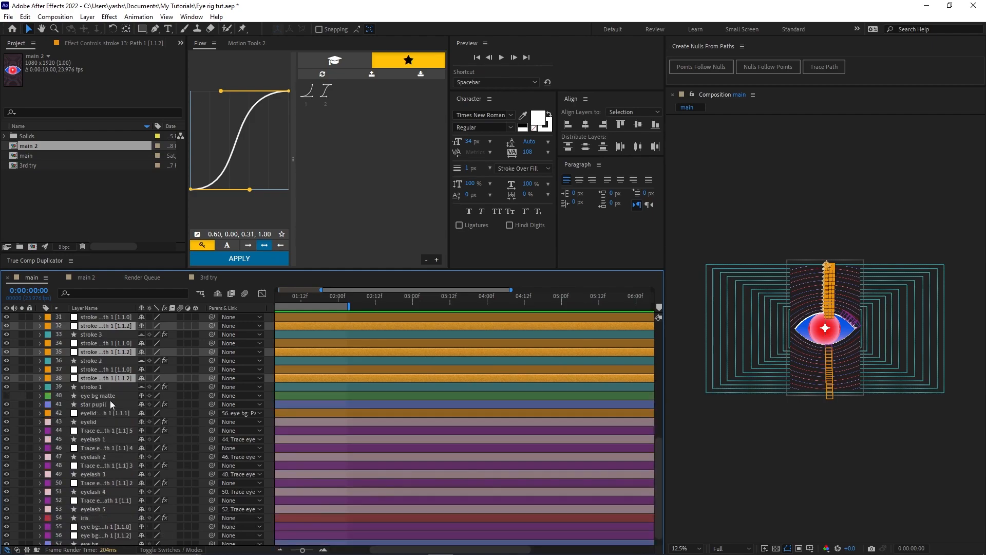
pyautogui.scroll(-1, 119, 495)
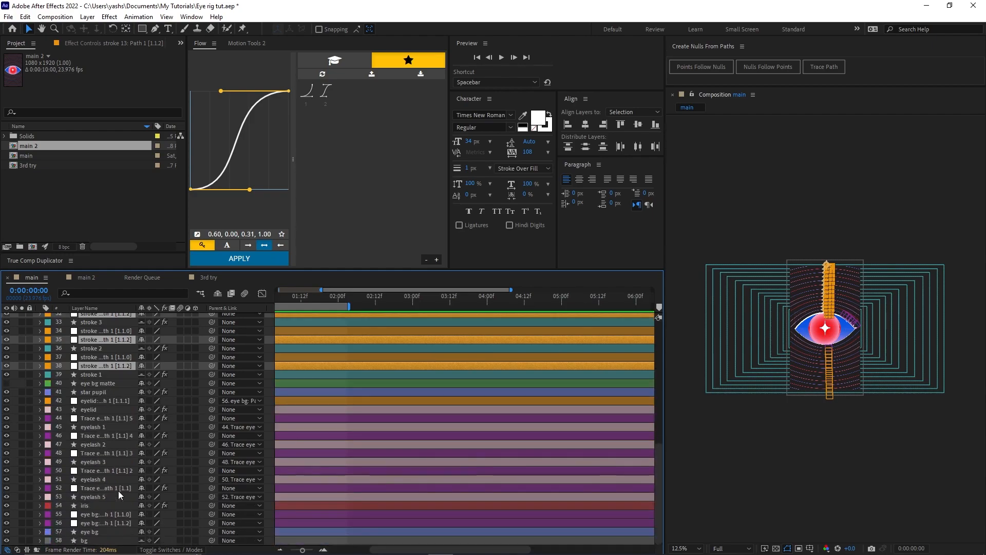
pyautogui.keyDown('ctrl'); pyautogui.click(99, 523); pyautogui.keyUp('ctrl')
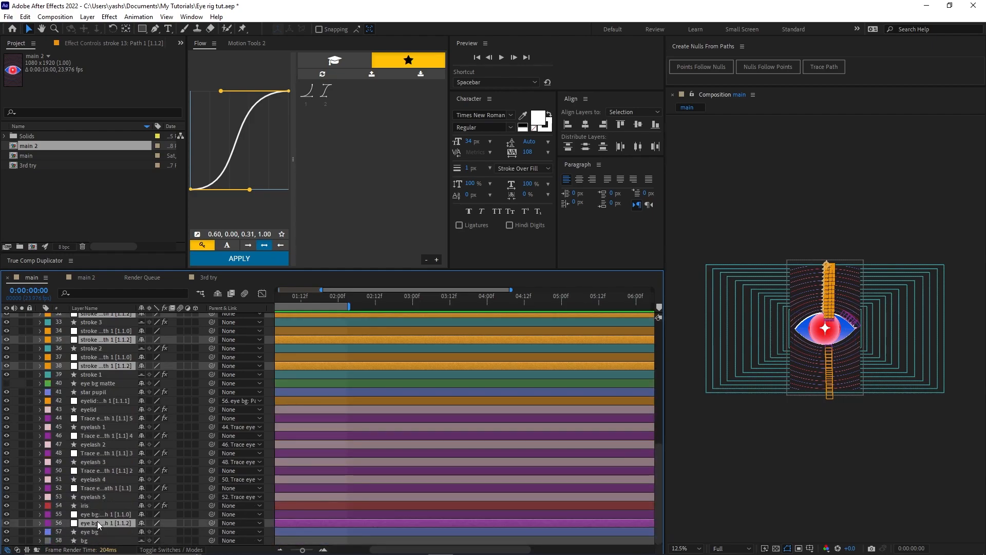
pyautogui.scroll(4, 805, 323)
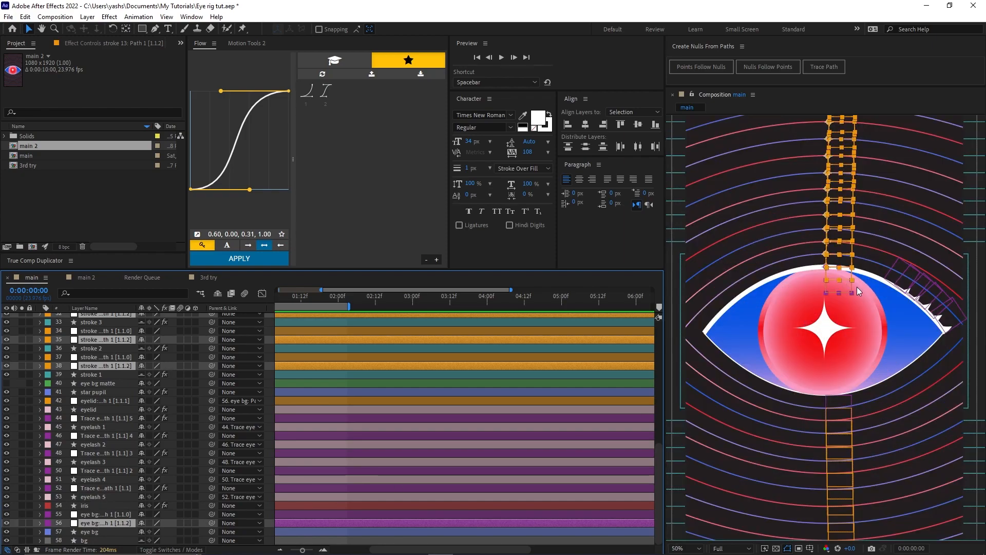
pyautogui.keyDown('ctrl'); pyautogui.click(104, 524); pyautogui.keyUp('ctrl')
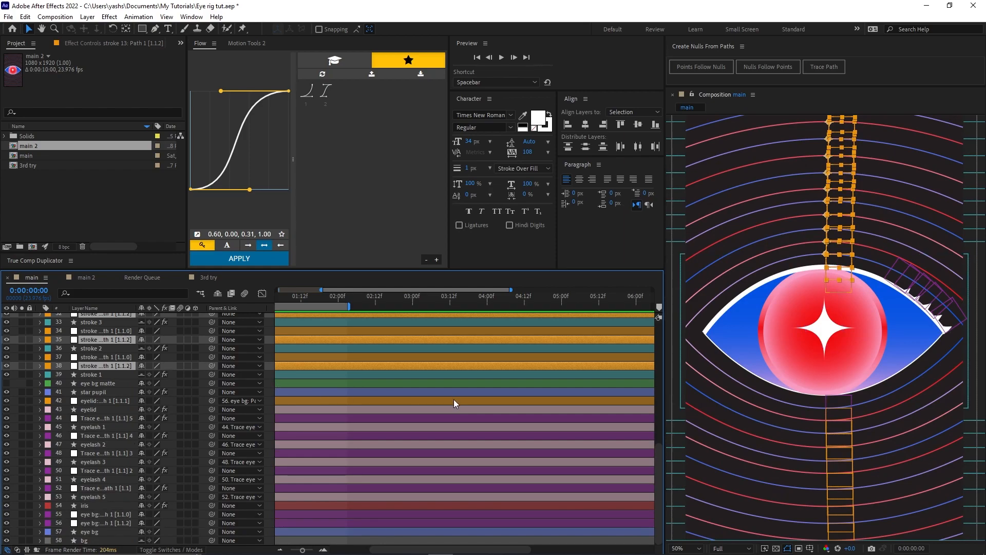
# Parent all the selected stroke nulls [1.1.2] to the eye bg: Path 1 [1.1.2] null.
pyautogui.scroll(-2, 454, 401)
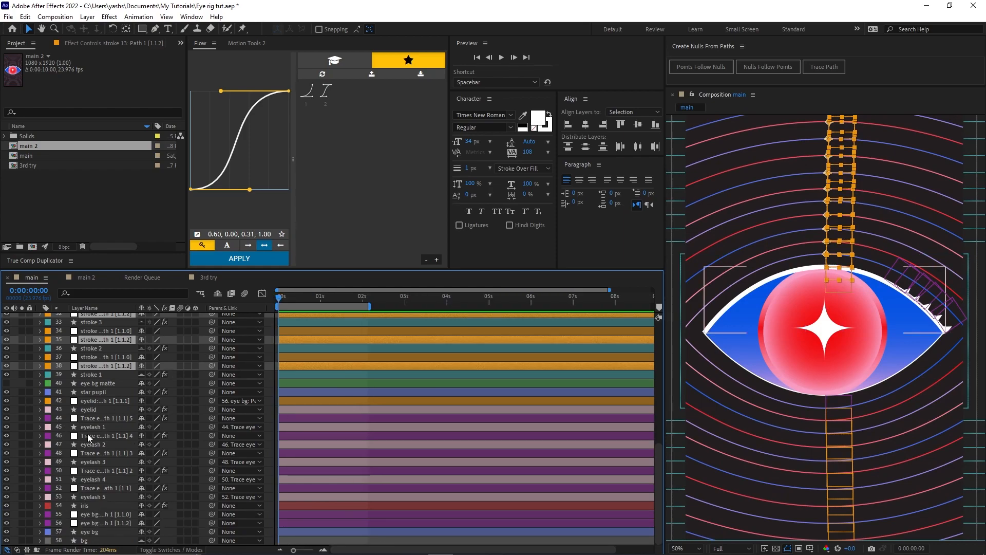
pyautogui.scroll(2, 324, 348)
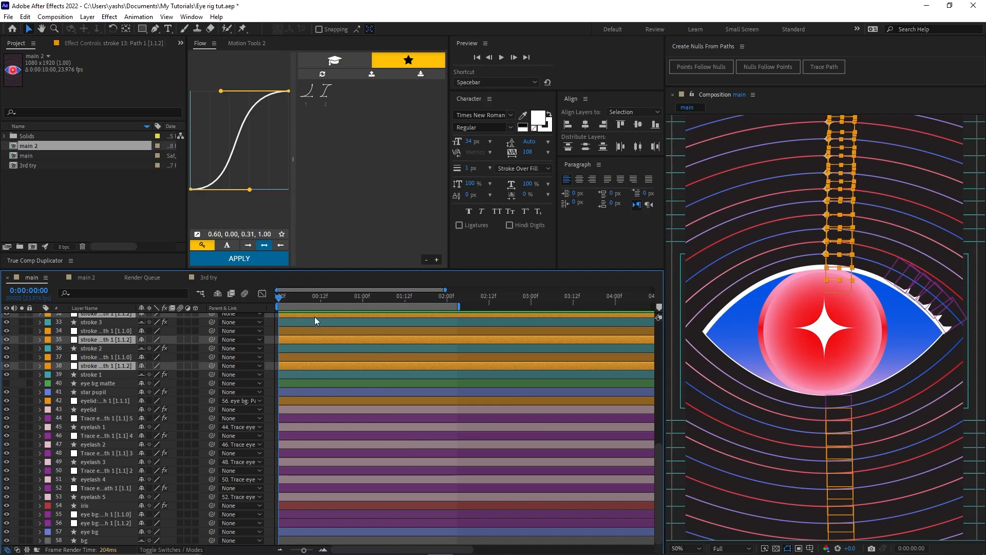
pyautogui.moveTo(211, 366); pyautogui.dragTo(98, 527)
pyautogui.click(100, 525)
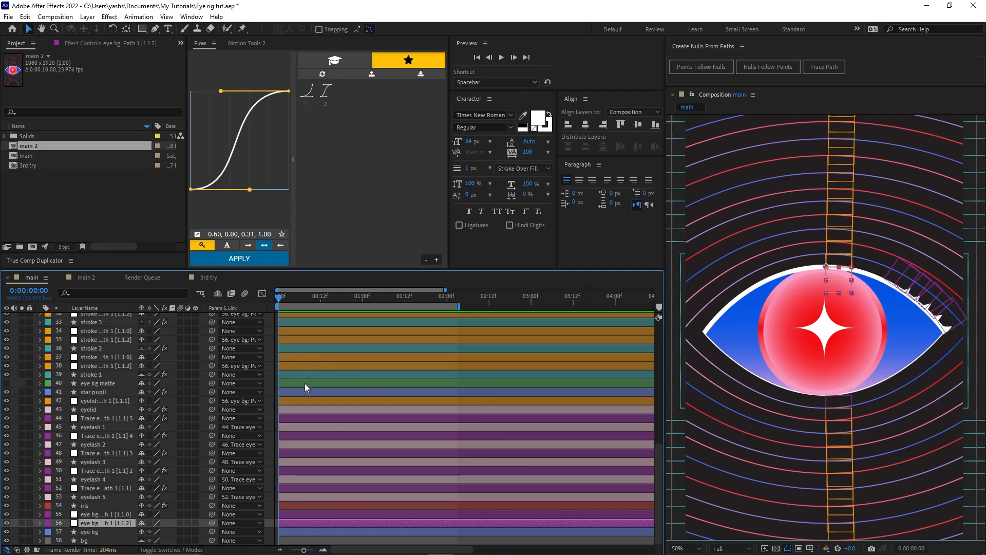
# Move the current time to 0:00:01:03 and reveal the Path property of the eye bg layer's Path 1.
pyautogui.scroll(3, 305, 388)
pyautogui.click(298, 349)
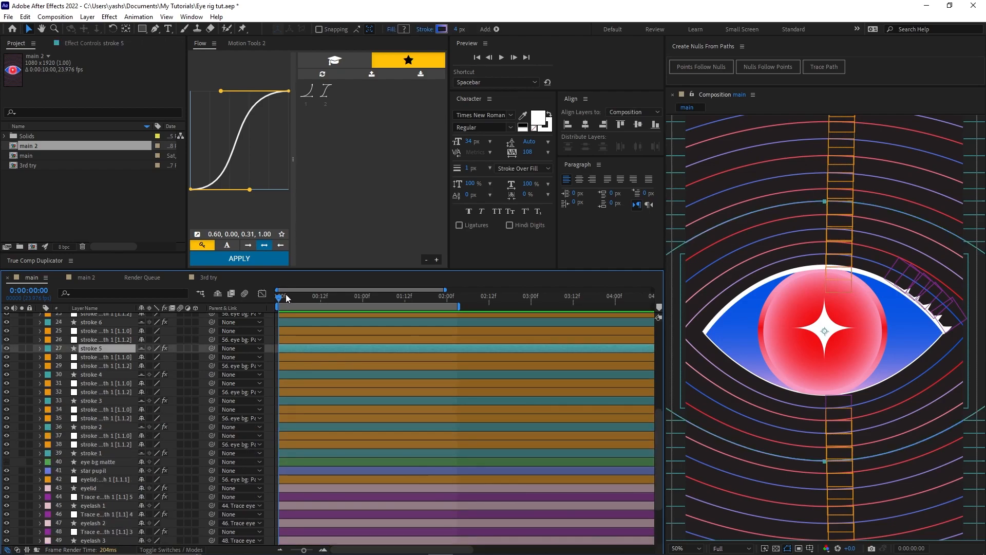
pyautogui.moveTo(286, 294); pyautogui.dragTo(356, 297)
pyautogui.scroll(-3, 112, 525)
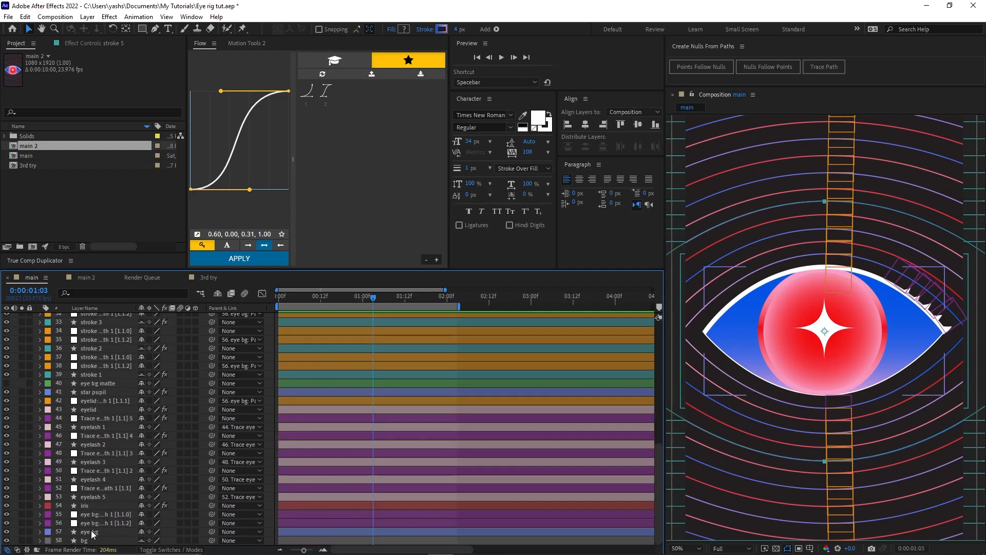
pyautogui.click(92, 533)
pyautogui.press('u')
pyautogui.press('u')
pyautogui.scroll(-1, 110, 542)
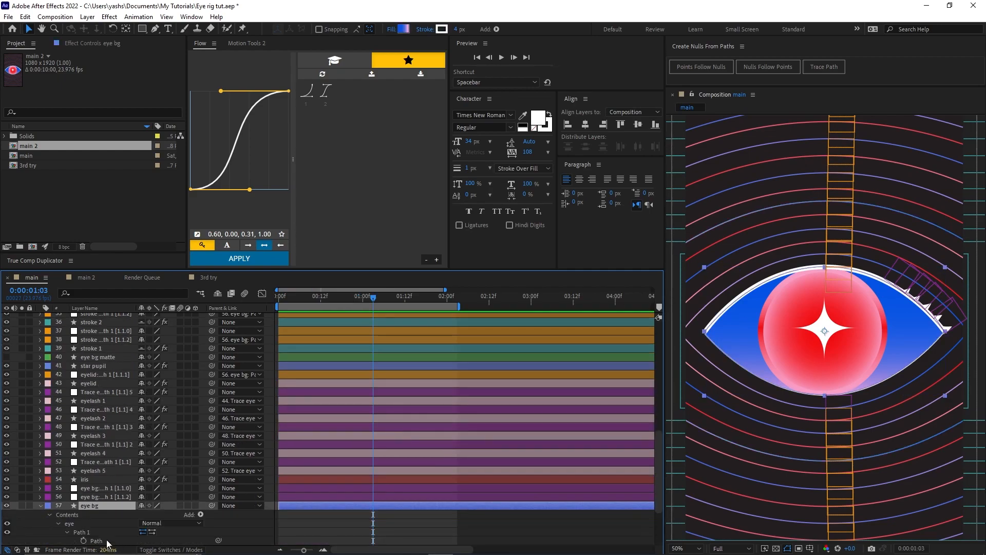
# Try lowering the upper point of the eye bg path to test the stroke rig, and undo the move.
pyautogui.click(97, 541)
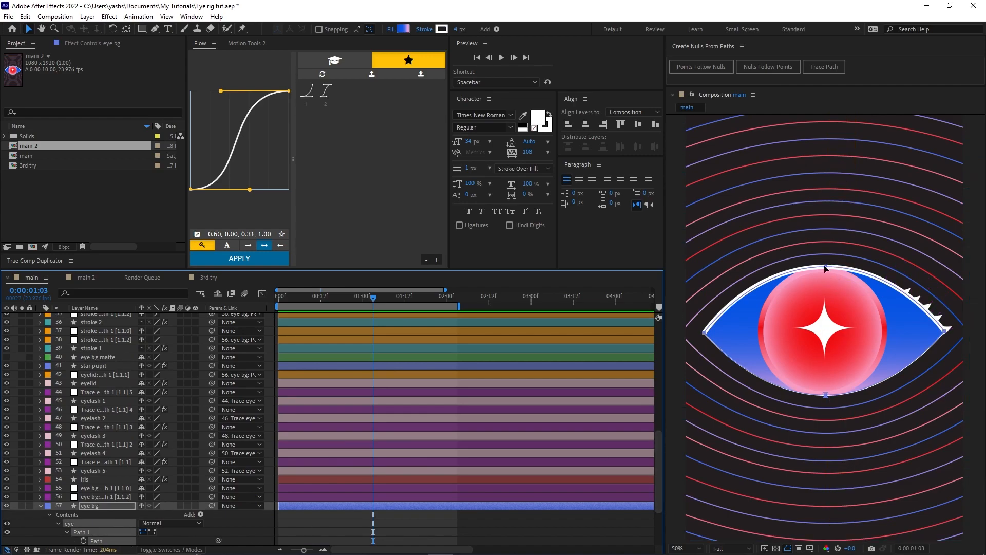
pyautogui.moveTo(825, 267); pyautogui.dragTo(828, 313)
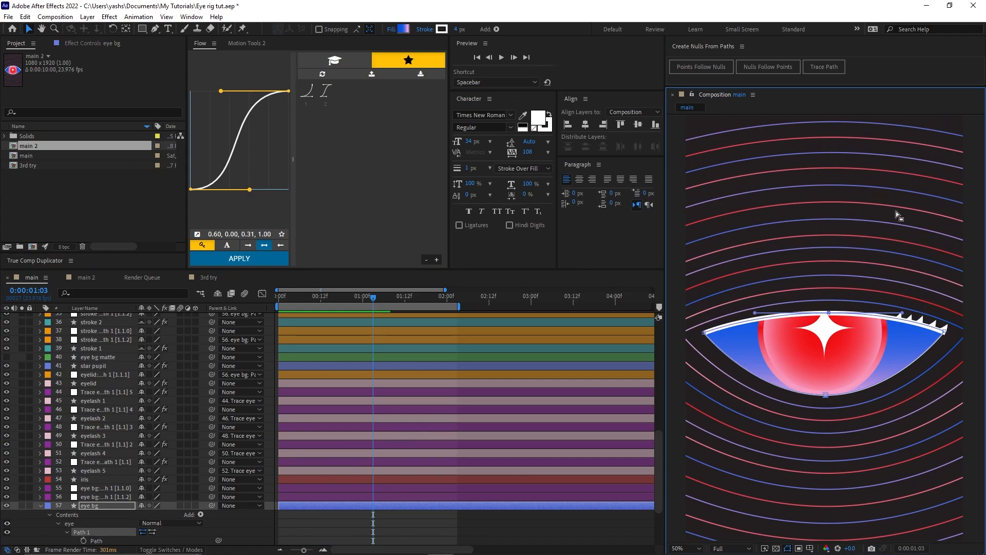
pyautogui.hotkey('ctrl', 'z')
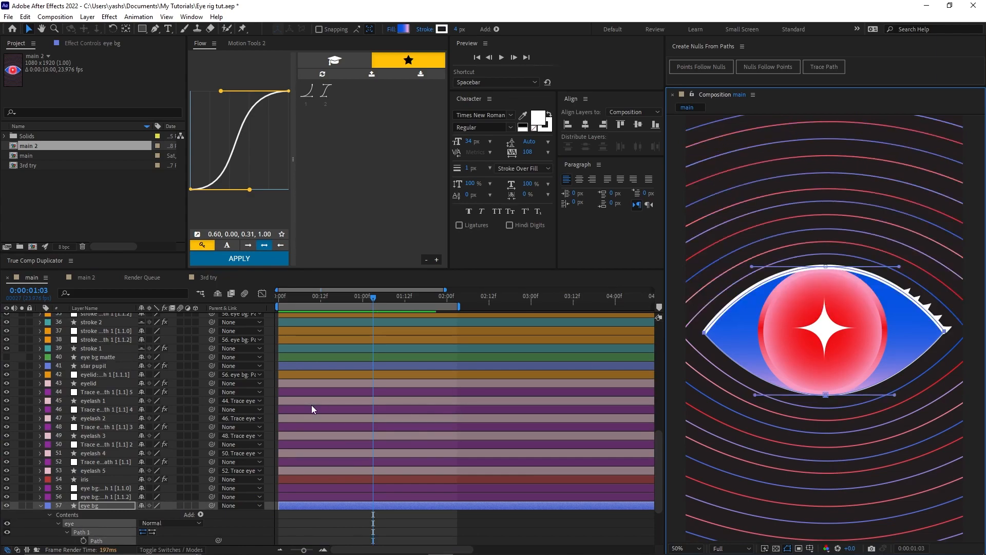
# Select the lower nulls [1.1.0] of strokes 13, 12, 11, 10, 9 and 8.
pyautogui.scroll(10, 312, 405)
pyautogui.click(99, 319)
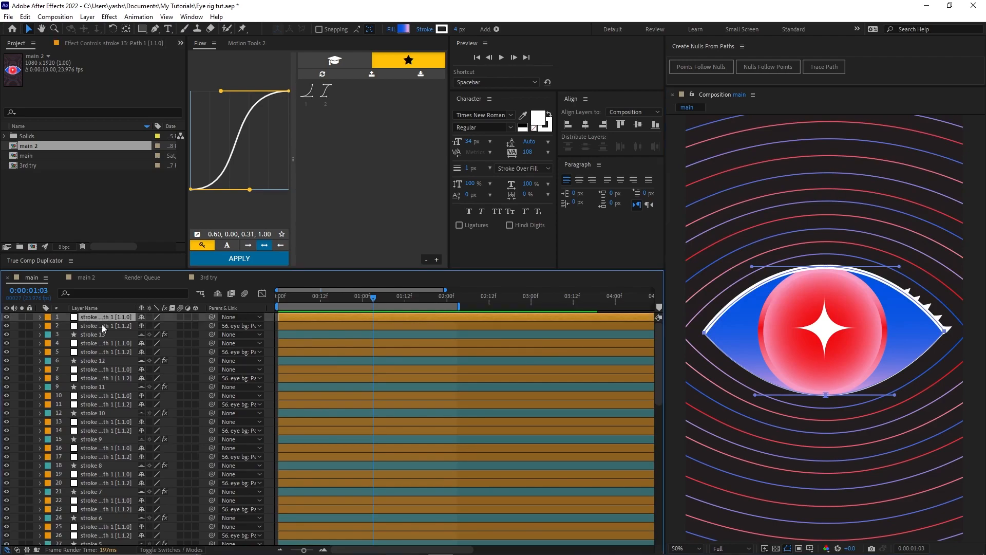
pyautogui.keyDown('ctrl'); pyautogui.click(109, 343); pyautogui.keyUp('ctrl')
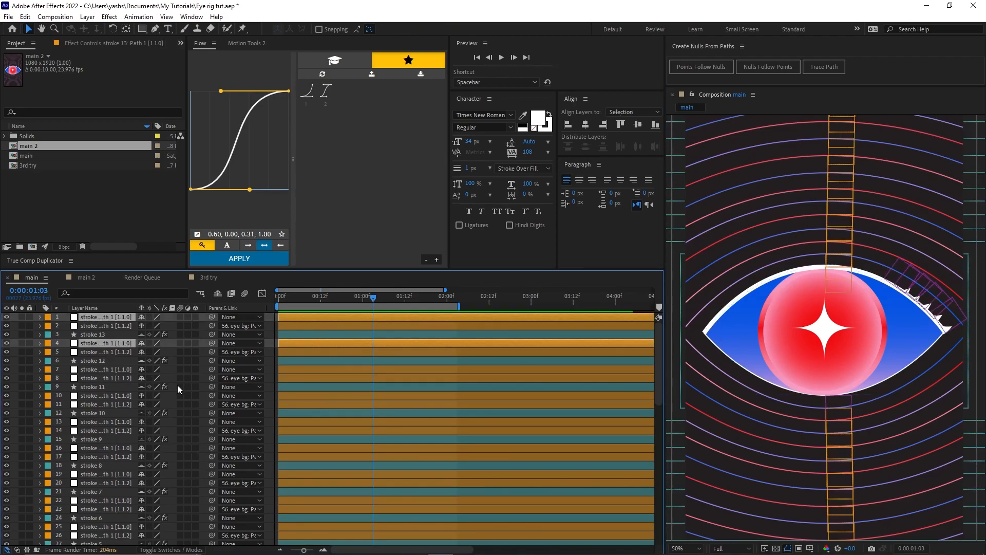
pyautogui.keyDown('ctrl'); pyautogui.click(119, 372); pyautogui.keyUp('ctrl')
pyautogui.keyDown('ctrl'); pyautogui.click(94, 395); pyautogui.keyUp('ctrl')
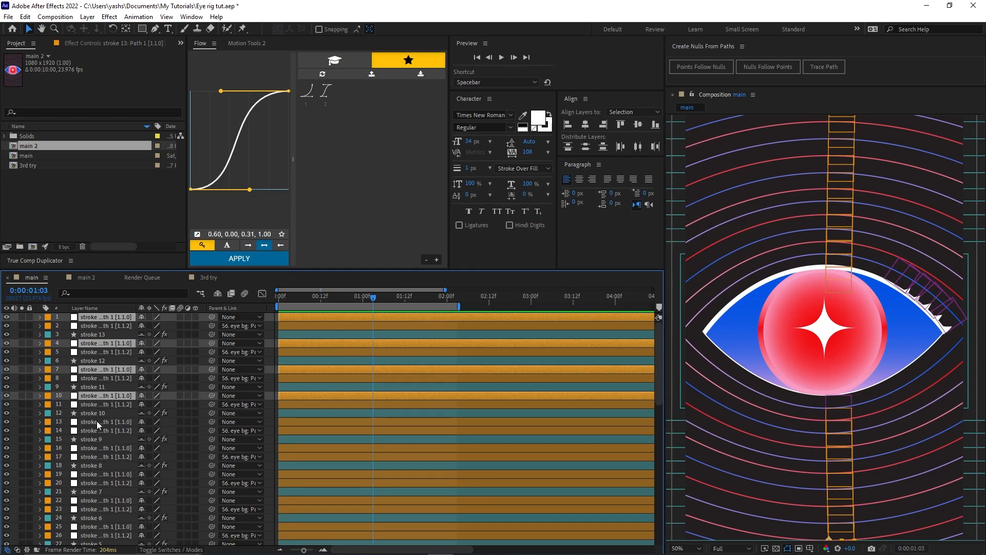
pyautogui.keyDown('ctrl'); pyautogui.click(97, 421); pyautogui.keyUp('ctrl')
pyautogui.keyDown('ctrl'); pyautogui.click(100, 448); pyautogui.keyUp('ctrl')
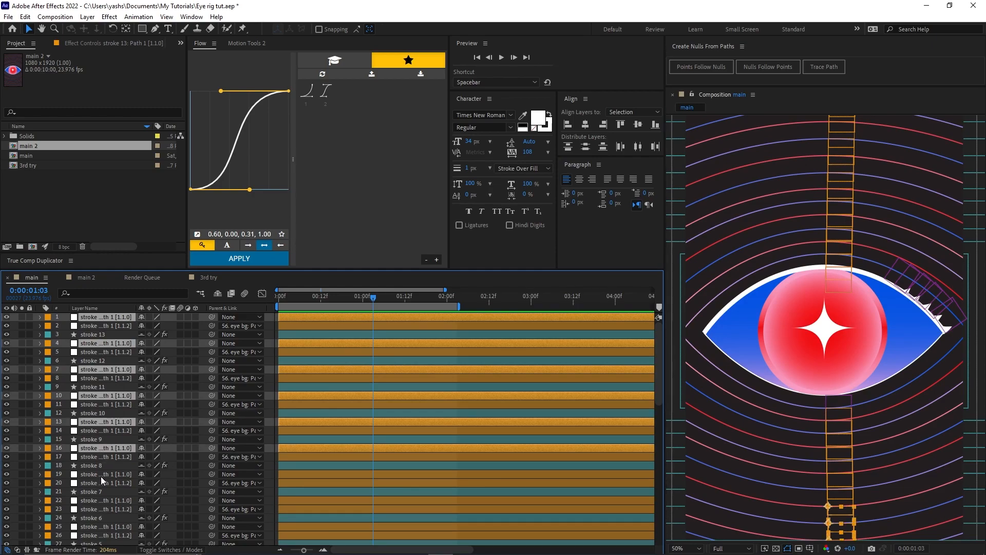
# Extend the selection with the lower nulls [1.1.0] of strokes 7, 6, 5, 4, 3, 2 and 1.
pyautogui.keyDown('ctrl'); pyautogui.click(100, 474); pyautogui.keyUp('ctrl')
pyautogui.keyDown('ctrl'); pyautogui.click(101, 501); pyautogui.keyUp('ctrl')
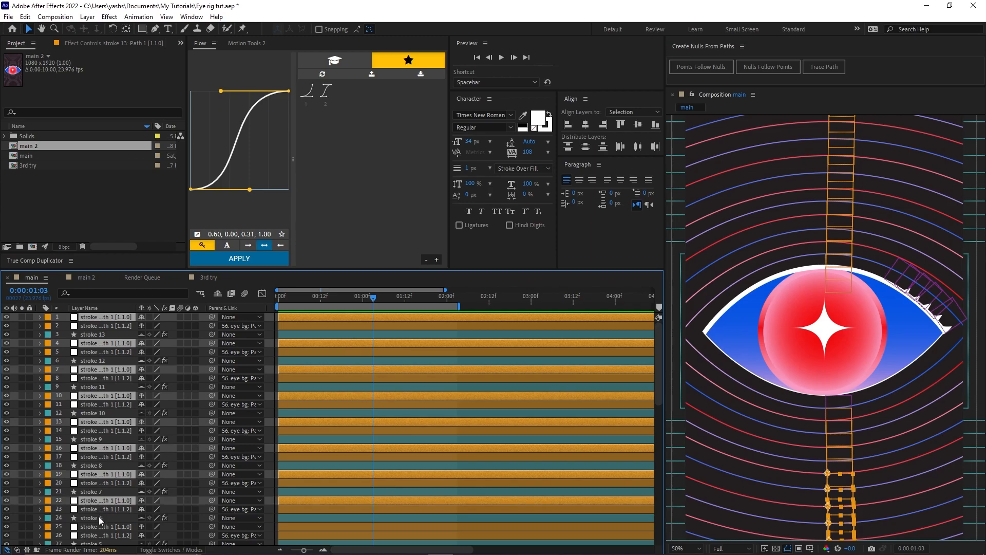
pyautogui.keyDown('ctrl'); pyautogui.click(97, 526); pyautogui.keyUp('ctrl')
pyautogui.scroll(-3, 113, 464)
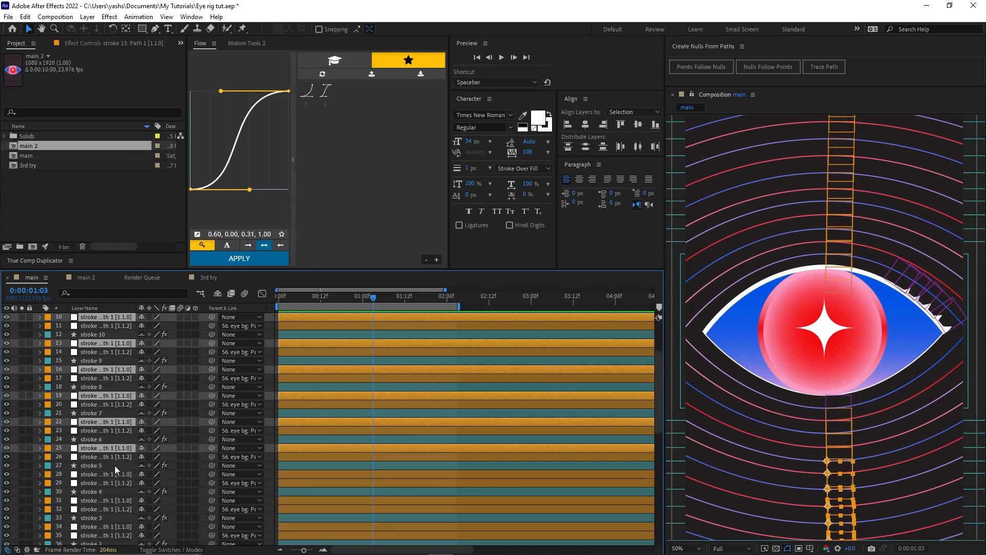
pyautogui.keyDown('ctrl'); pyautogui.click(106, 475); pyautogui.keyUp('ctrl')
pyautogui.keyDown('ctrl'); pyautogui.click(98, 502); pyautogui.keyUp('ctrl')
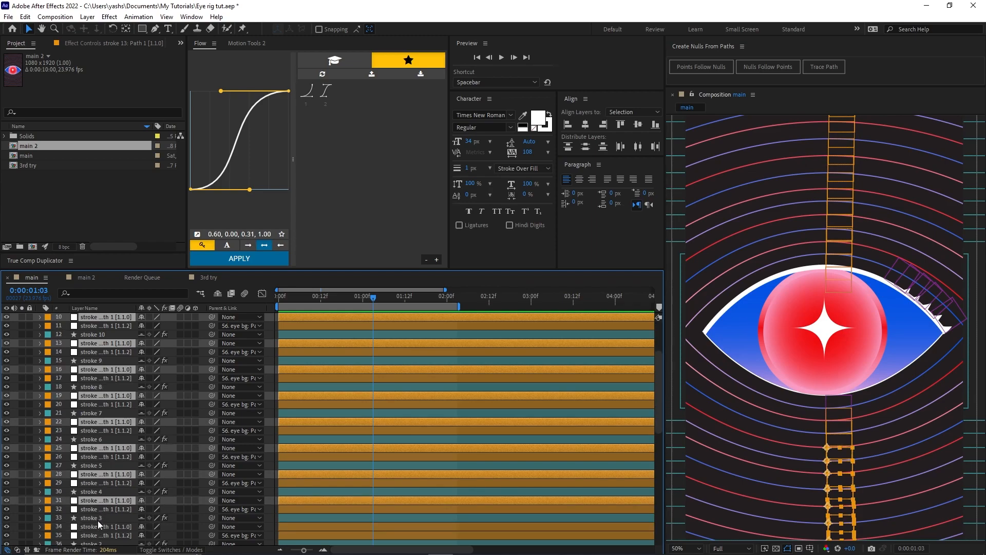
pyautogui.keyDown('ctrl'); pyautogui.click(103, 530); pyautogui.keyUp('ctrl')
pyautogui.scroll(-5, 143, 442)
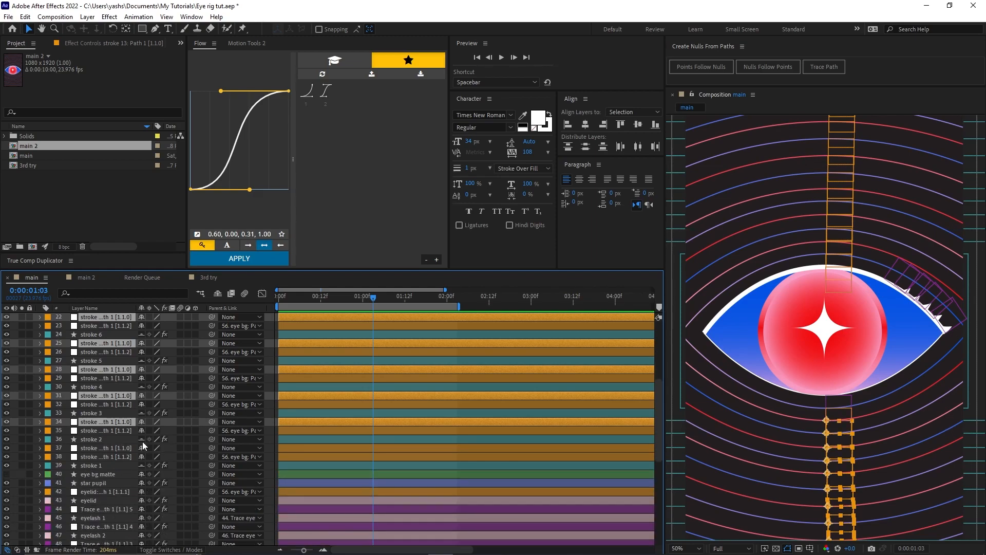
pyautogui.keyDown('ctrl'); pyautogui.click(105, 422); pyautogui.keyUp('ctrl')
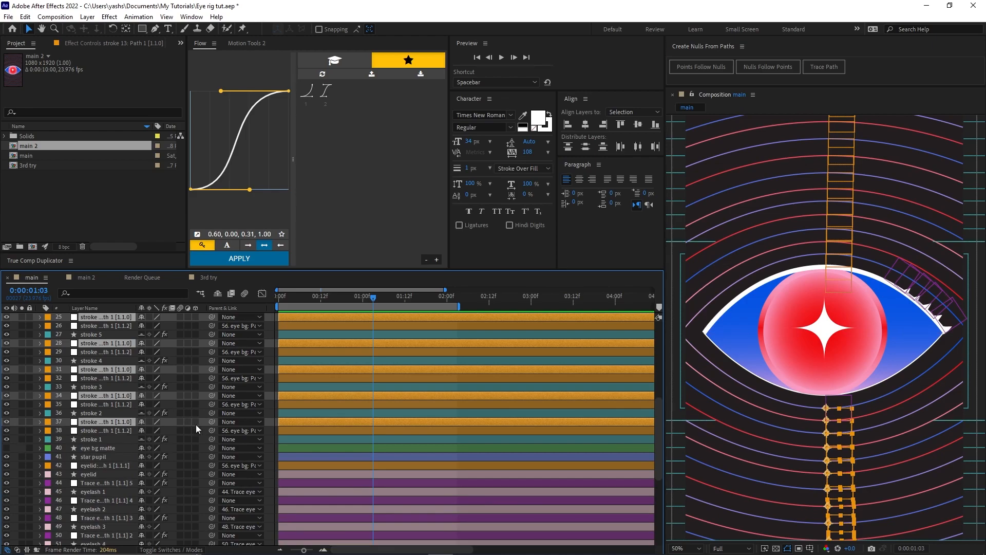
# Parent all the selected stroke nulls [1.1.0] to the eye bg: Path 1 [1.1.0] null.
pyautogui.scroll(2, 213, 464)
pyautogui.moveTo(212, 464); pyautogui.dragTo(122, 492)
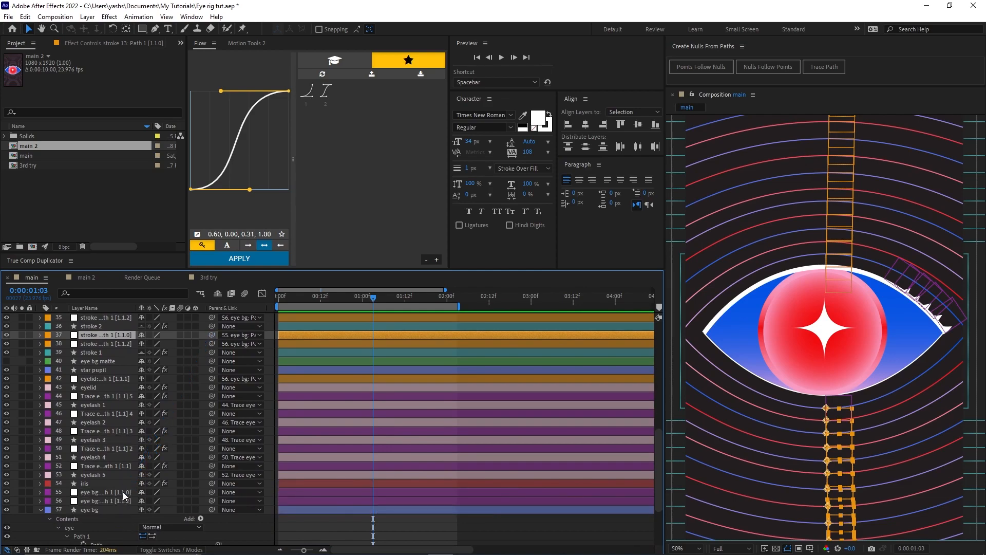
pyautogui.click(123, 492)
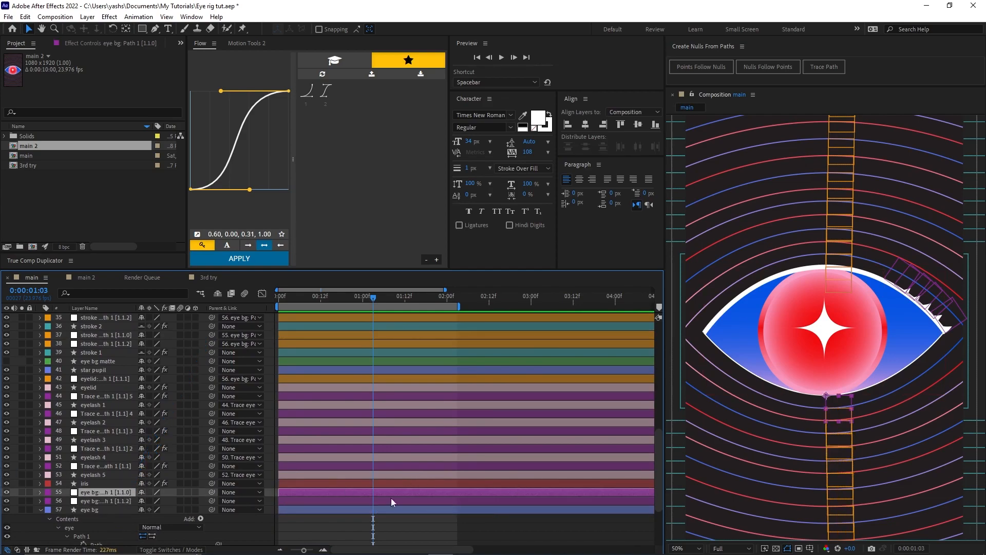
pyautogui.click(338, 520)
# Try closing the eye by moving the lower and upper points of the eye bg path toward the middle, and undo both moves.
pyautogui.scroll(-1, 109, 528)
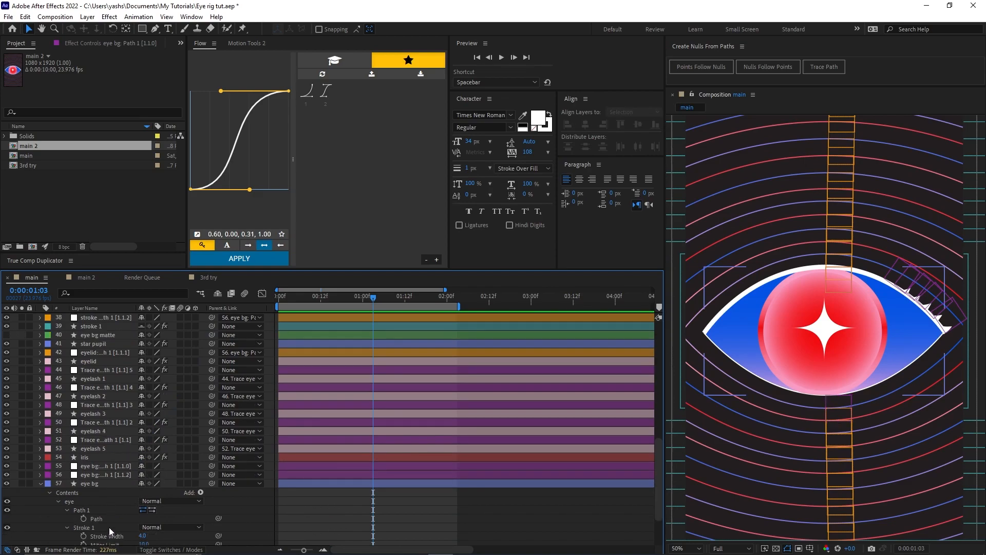
pyautogui.click(101, 519)
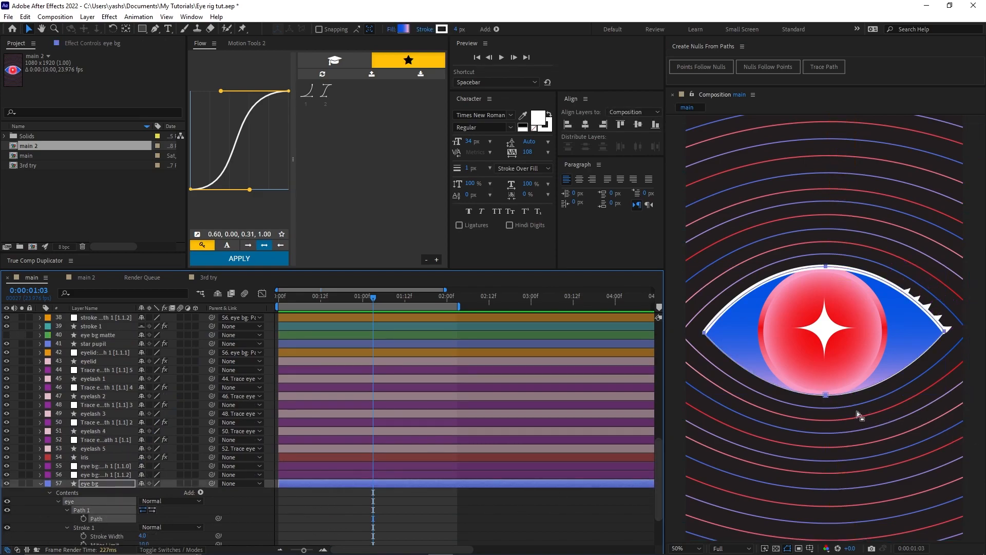
pyautogui.click(825, 397)
pyautogui.moveTo(827, 399); pyautogui.dragTo(823, 343)
pyautogui.moveTo(825, 267); pyautogui.dragTo(826, 315)
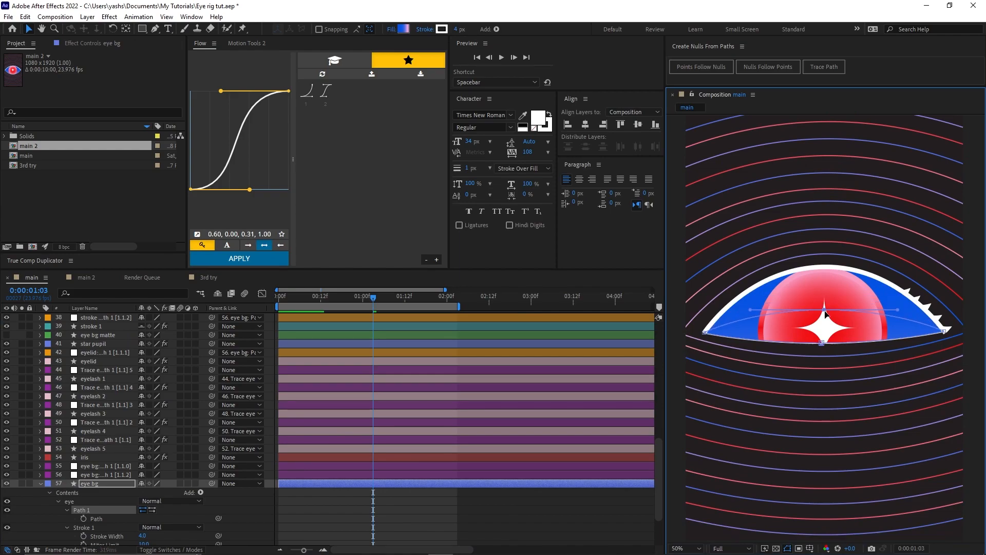
pyautogui.hotkey('shift', '/')
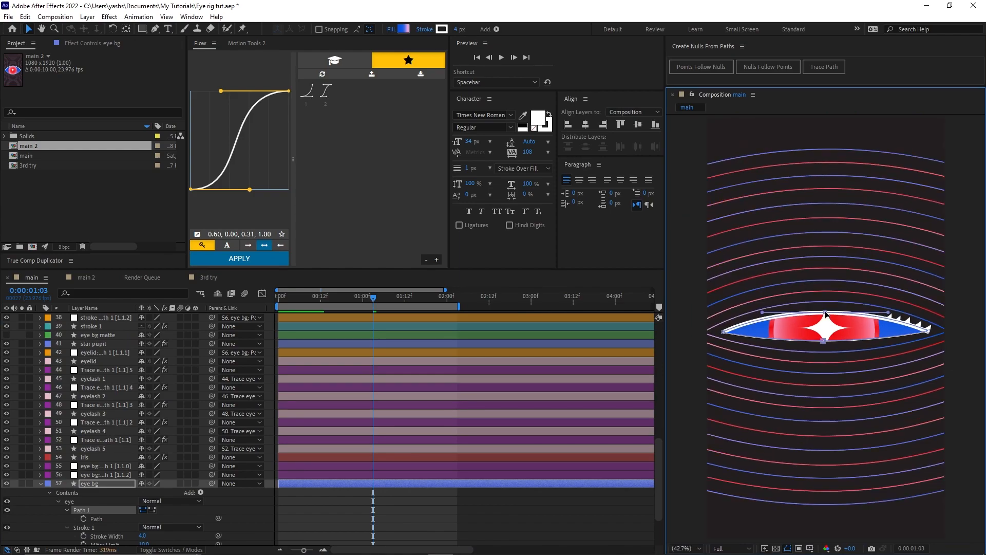
pyautogui.click(447, 518)
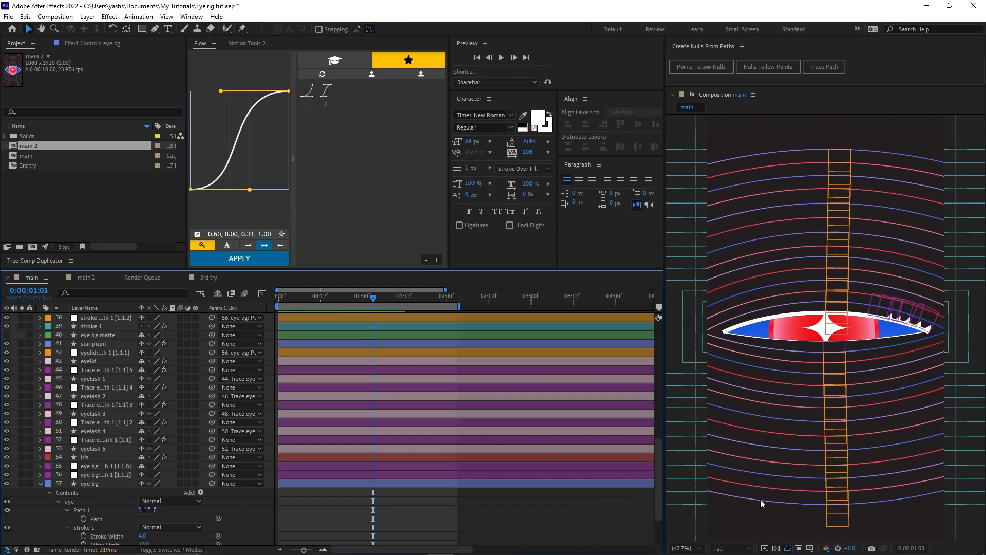
pyautogui.press('.')
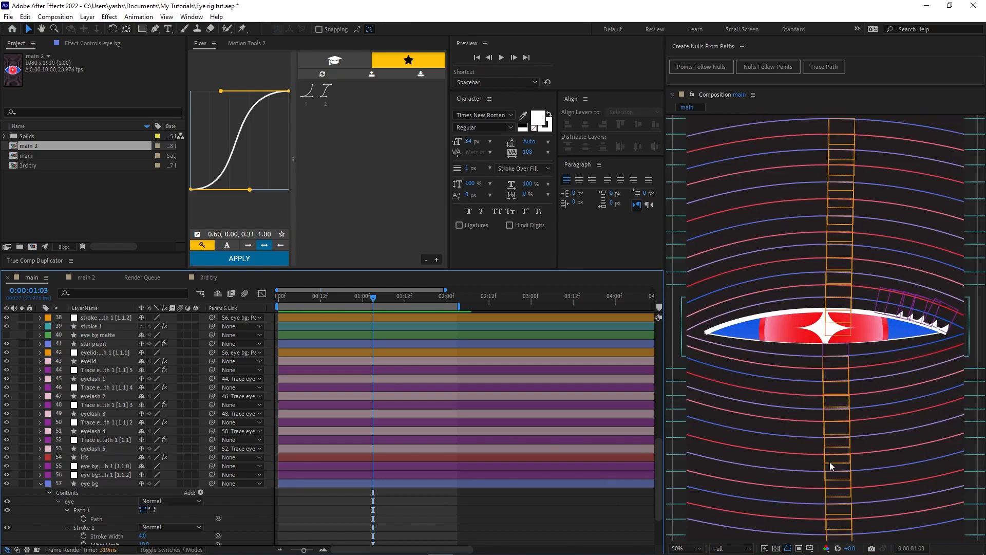
pyautogui.hotkey('ctrl', 'z')
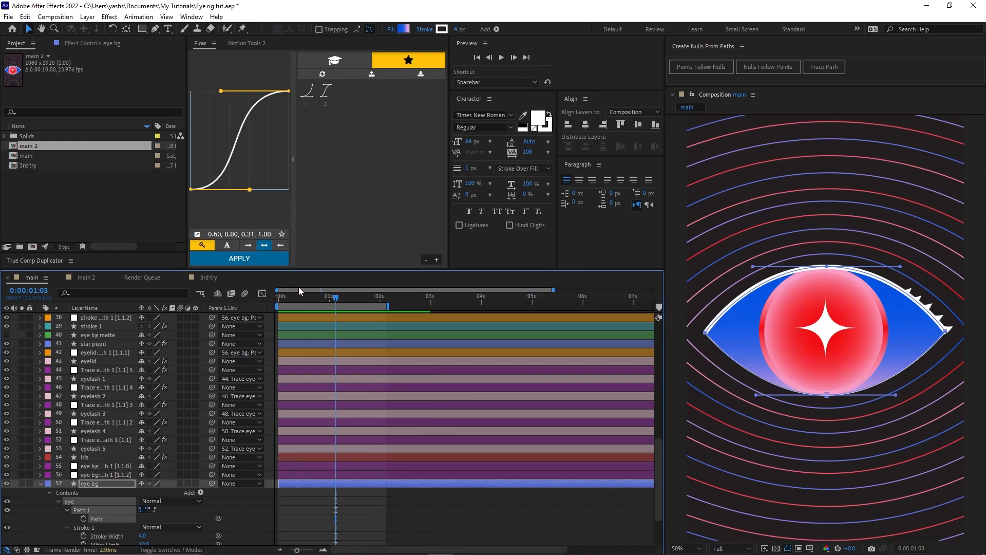
# Set a first keyframe on the eye bg Path at 0:00:00:00 and show only the layer's keyframed properties.
pyautogui.moveTo(301, 294); pyautogui.dragTo(266, 298)
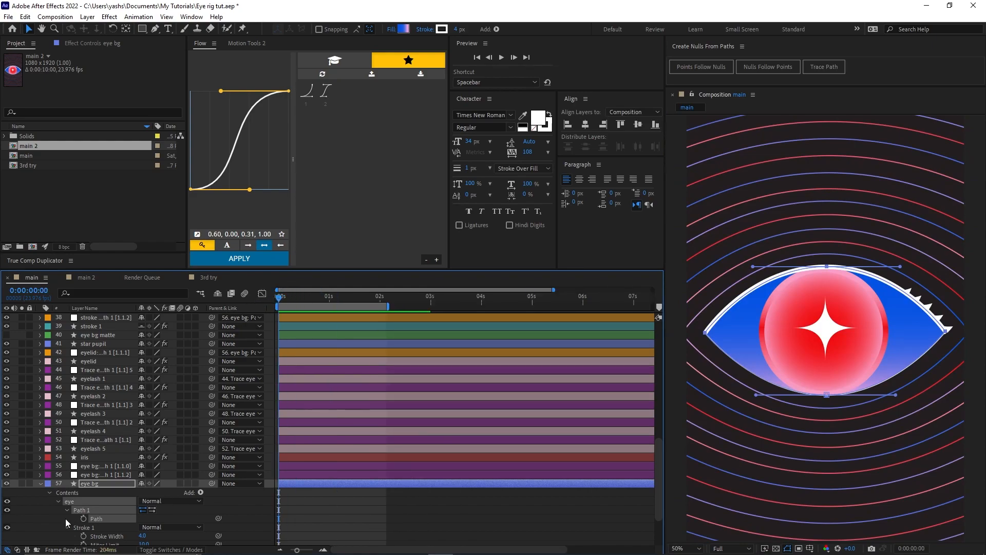
pyautogui.click(84, 519)
pyautogui.click(89, 484)
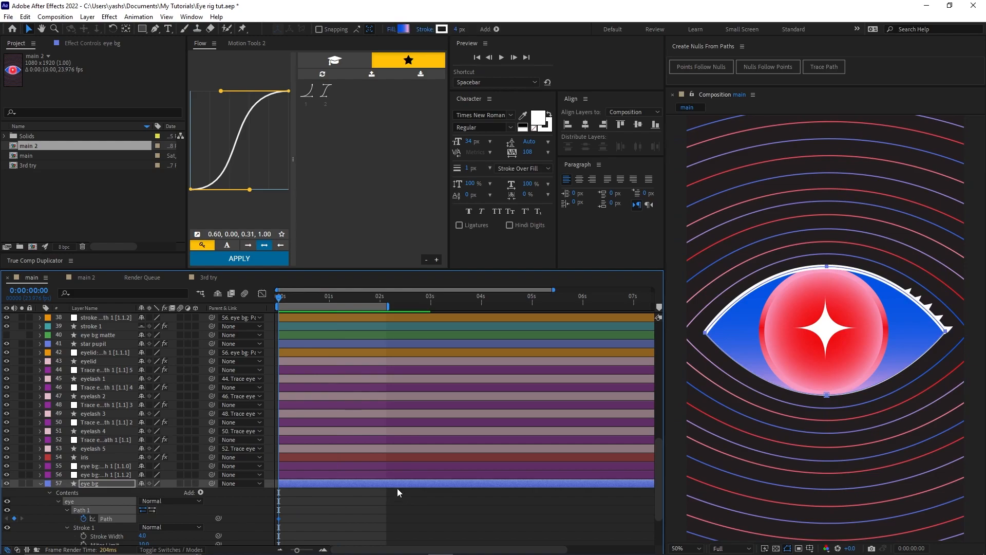
pyautogui.press('u')
pyautogui.press('u')
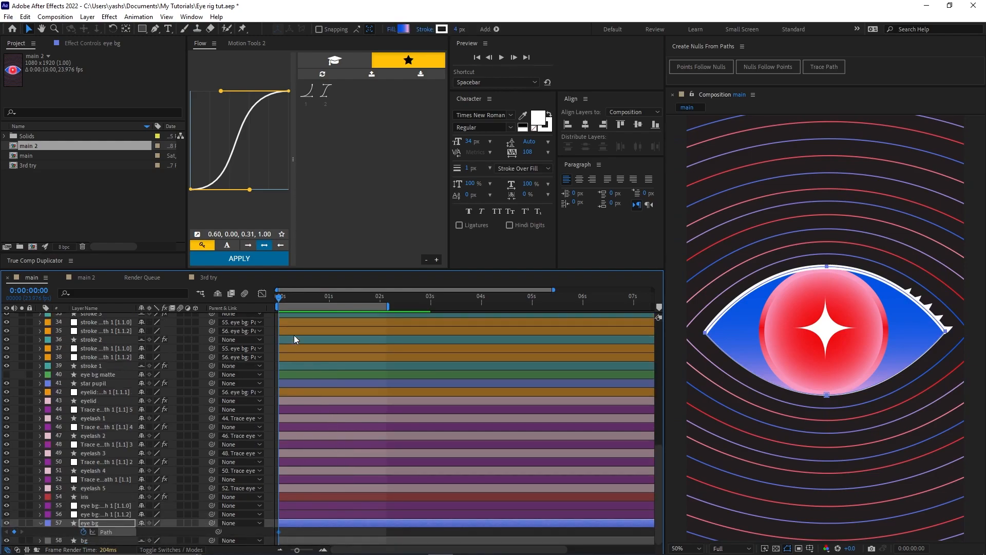
# Add an eye bg Path keyframe at about 1 second, lower the path's upper point toward the middle, and preview the blink from the start.
pyautogui.moveTo(288, 295); pyautogui.dragTo(329, 305)
pyautogui.click(14, 532)
pyautogui.moveTo(825, 273); pyautogui.dragTo(824, 316)
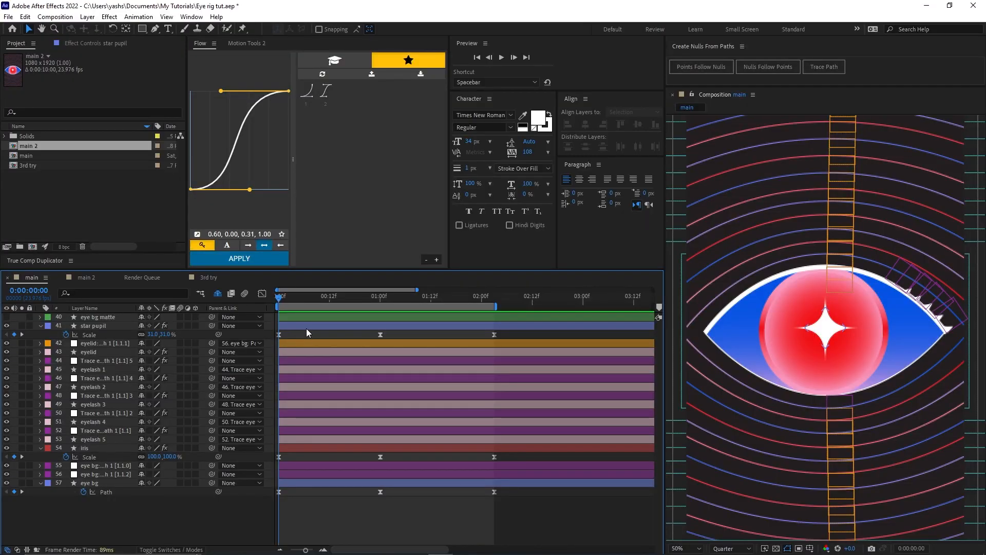
pyautogui.press('space')
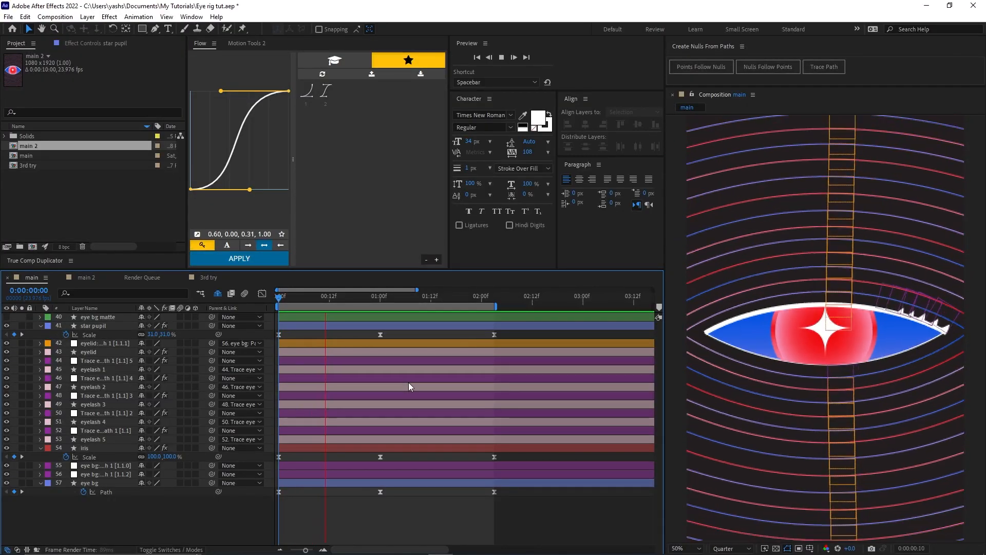